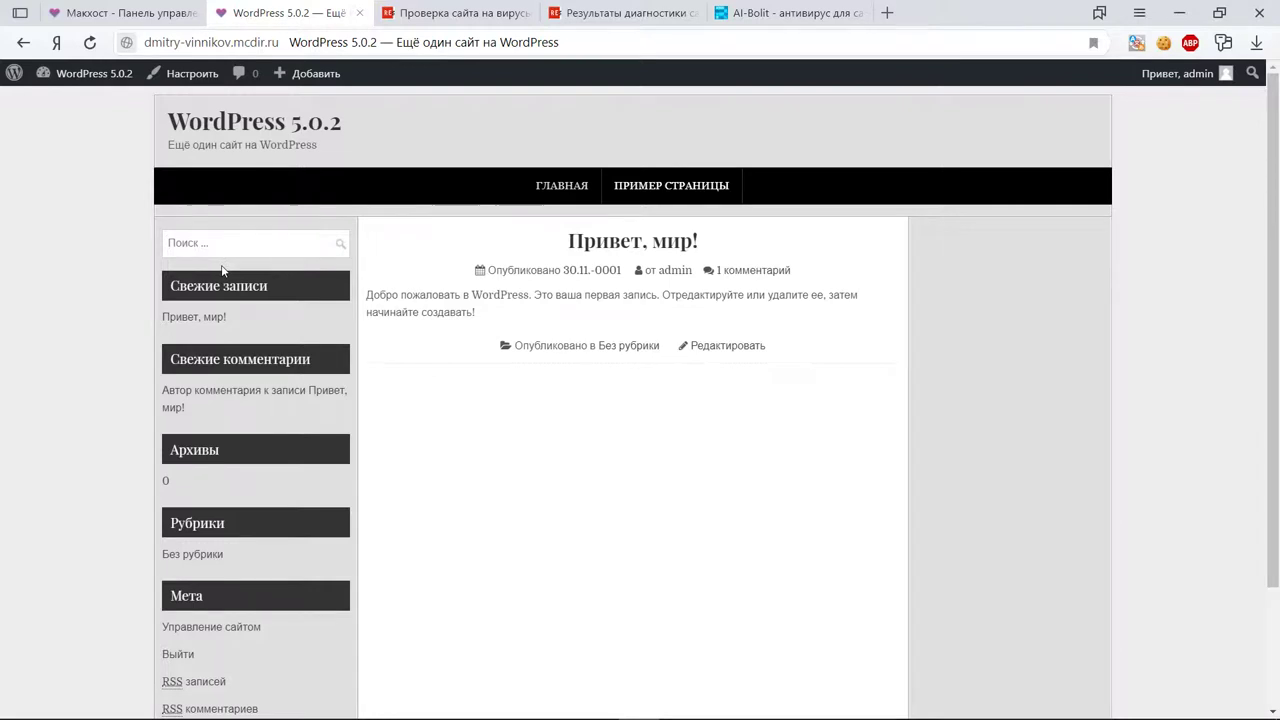
# Look over the WordPress site's home page and reload it
pyautogui.scroll(-2, 222, 270)
pyautogui.scroll(2, 433, 389)
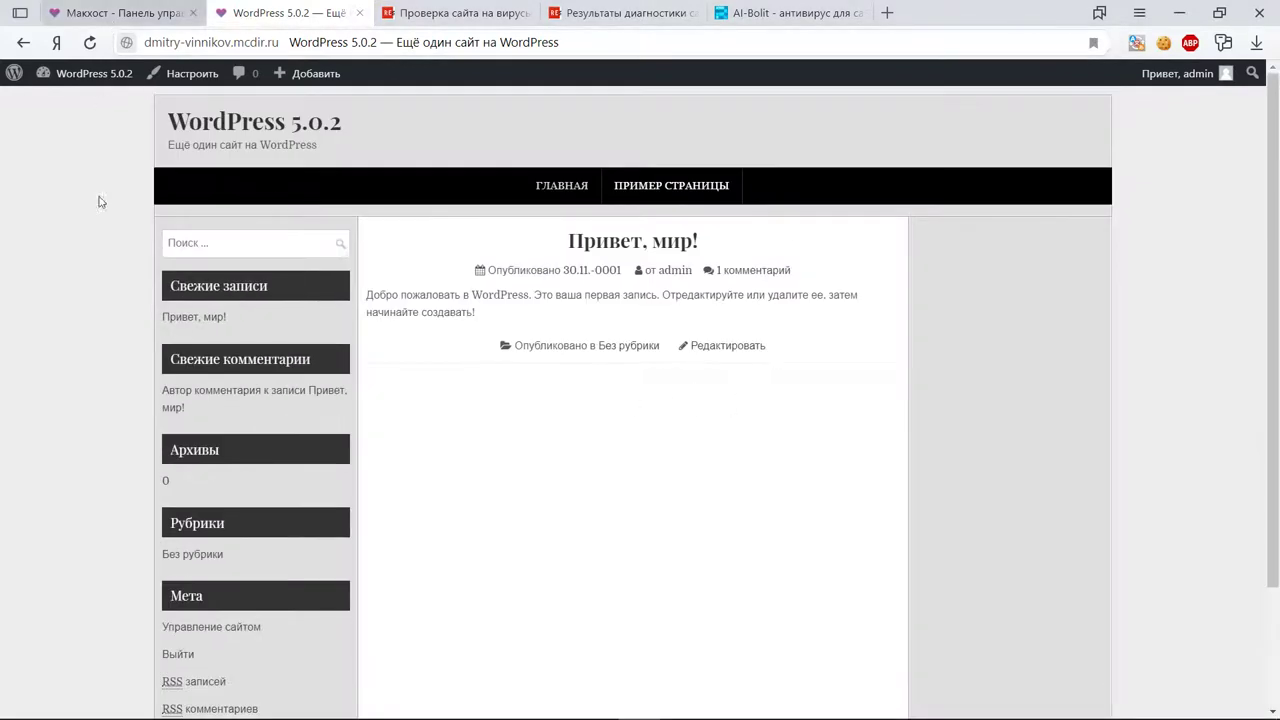
pyautogui.click(90, 43)
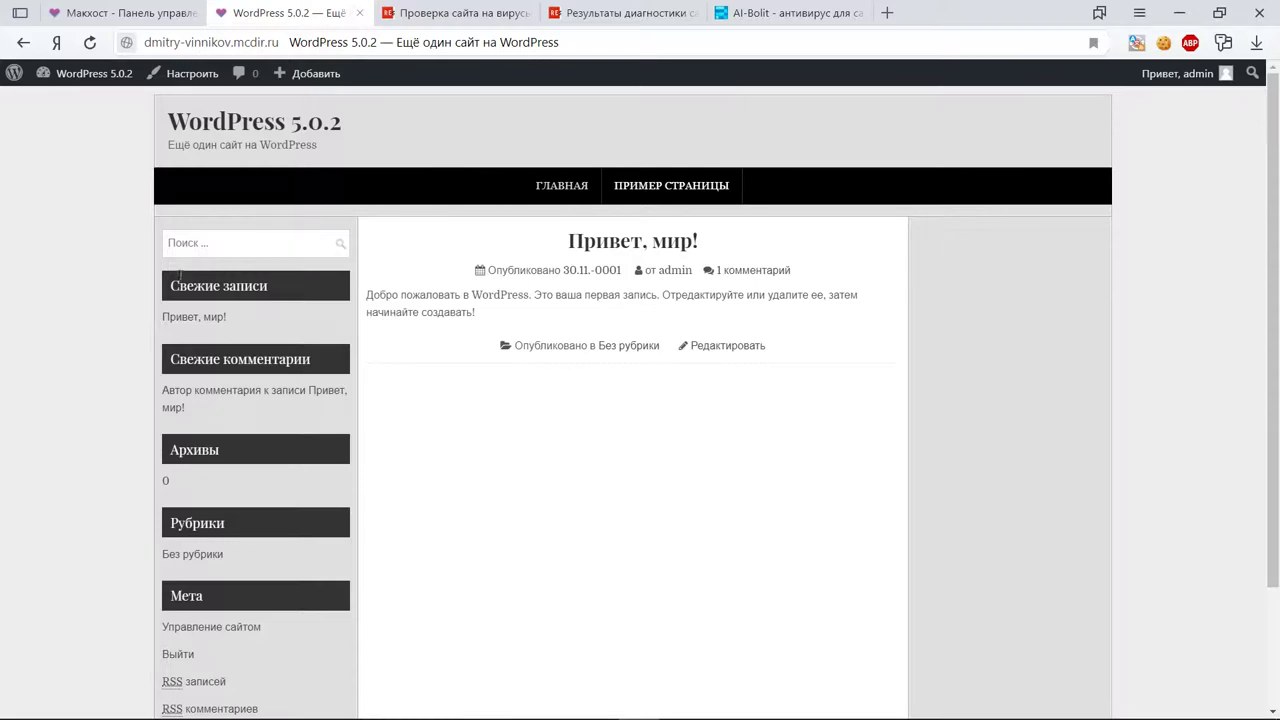
# In the hosting control panel's file manager, compress all files and folders in httpdocs into a zip archive named app.zip
pyautogui.click(66, 5)
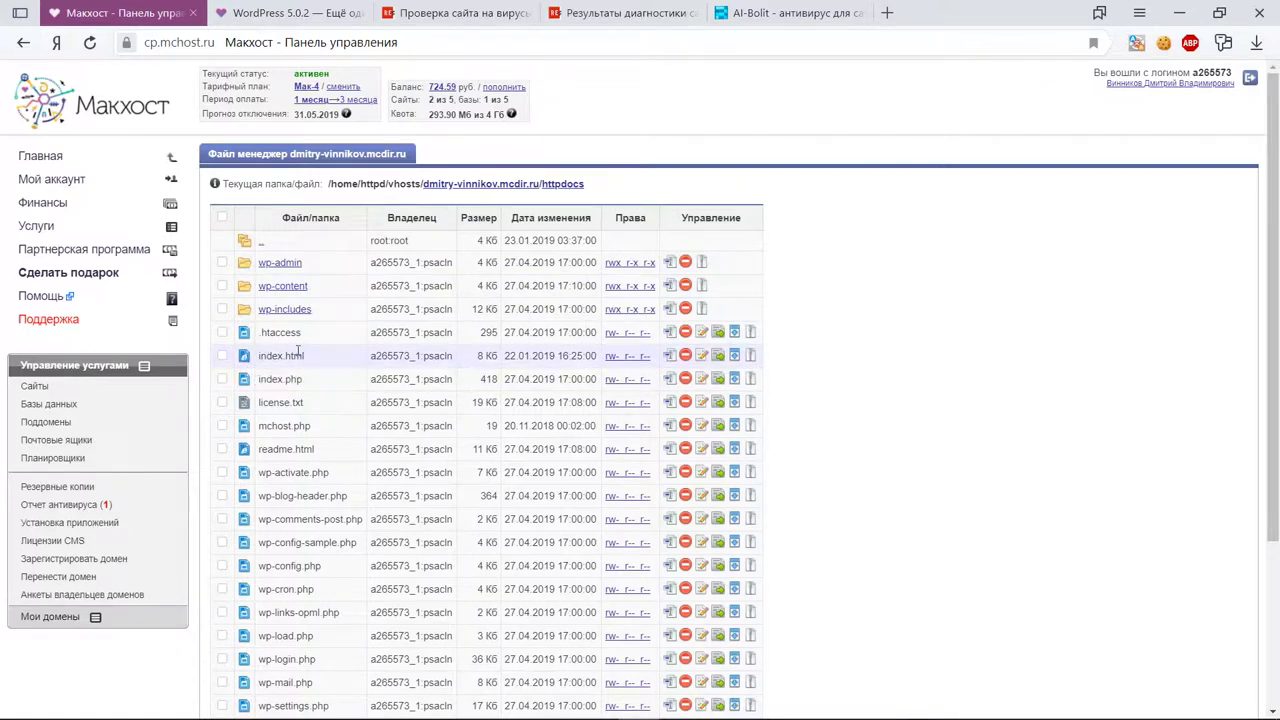
pyautogui.scroll(-3, 297, 350)
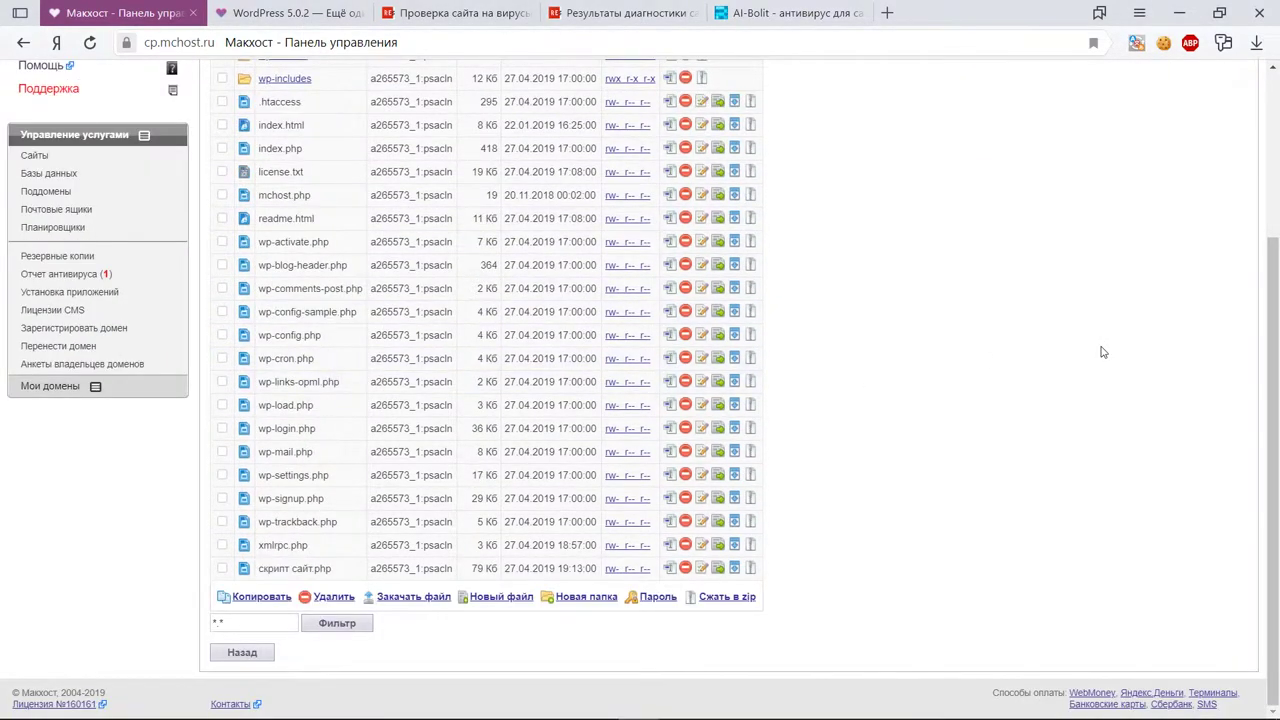
pyautogui.scroll(2, 950, 280)
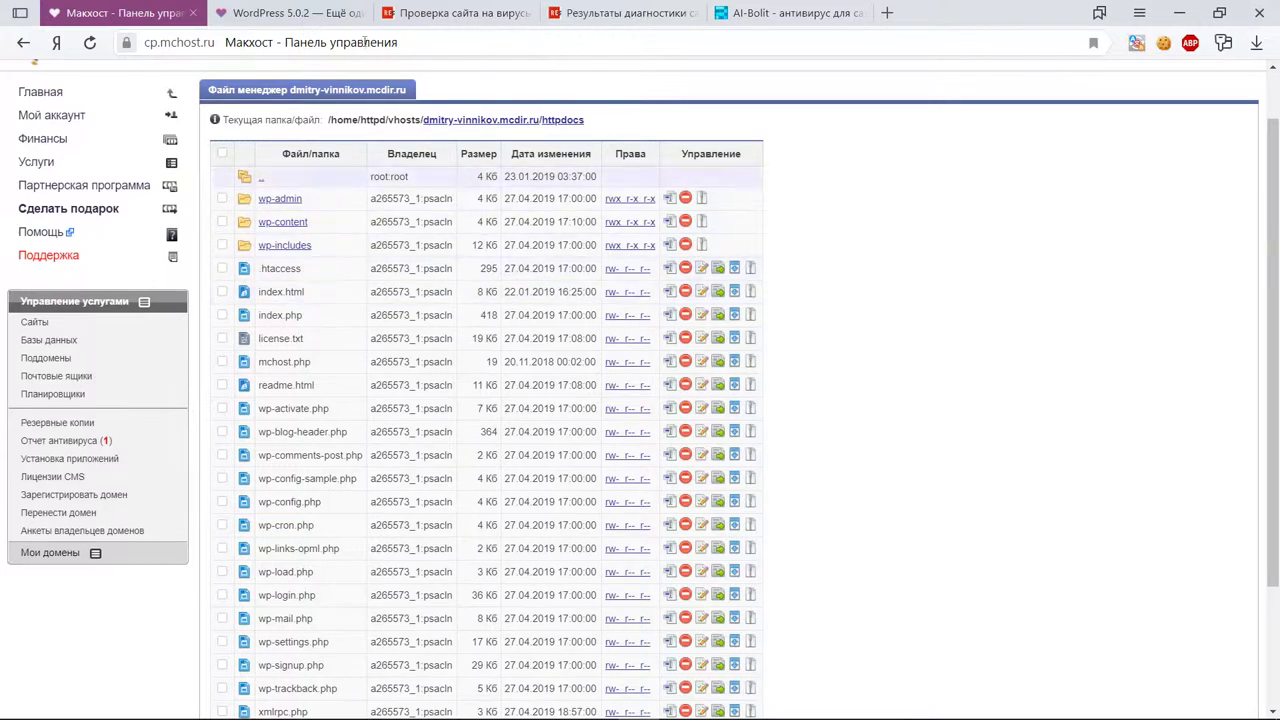
pyautogui.click(225, 155)
pyautogui.scroll(-3, 600, 450)
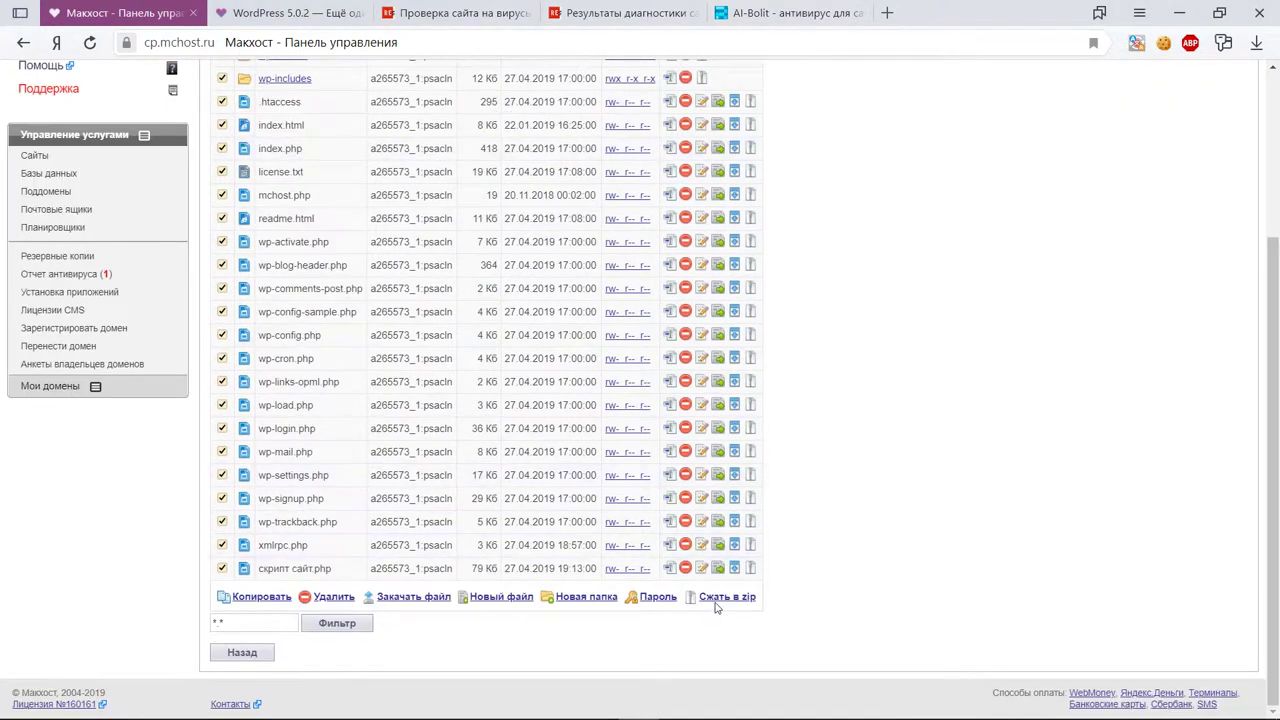
pyautogui.click(722, 597)
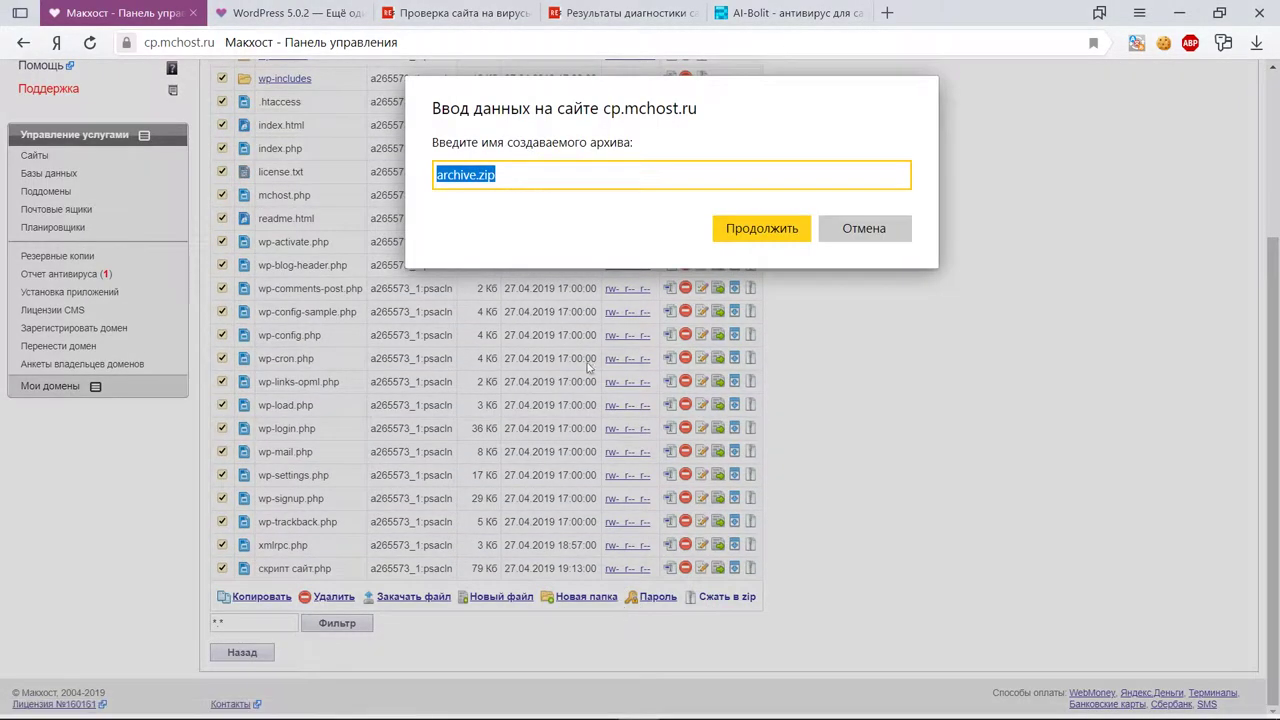
pyautogui.click(463, 177)
pyautogui.moveTo(477, 176); pyautogui.dragTo(438, 183)
pyautogui.write('a')
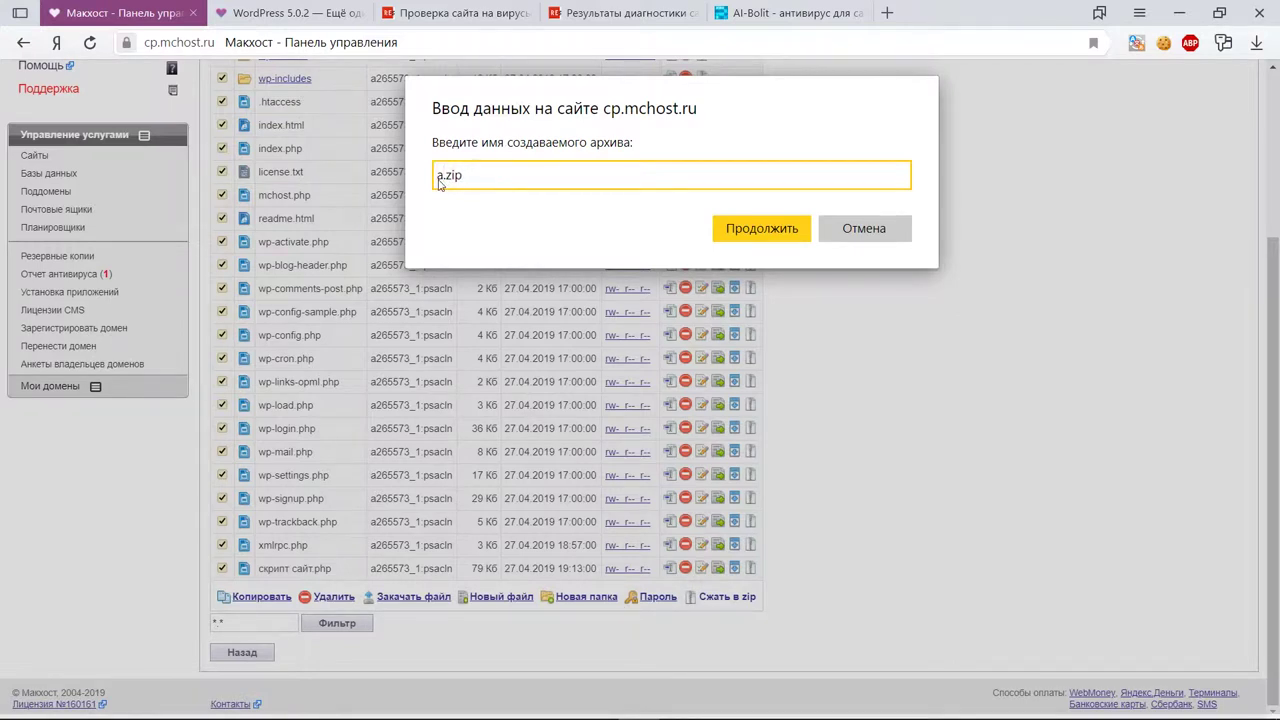
pyautogui.write('pp')
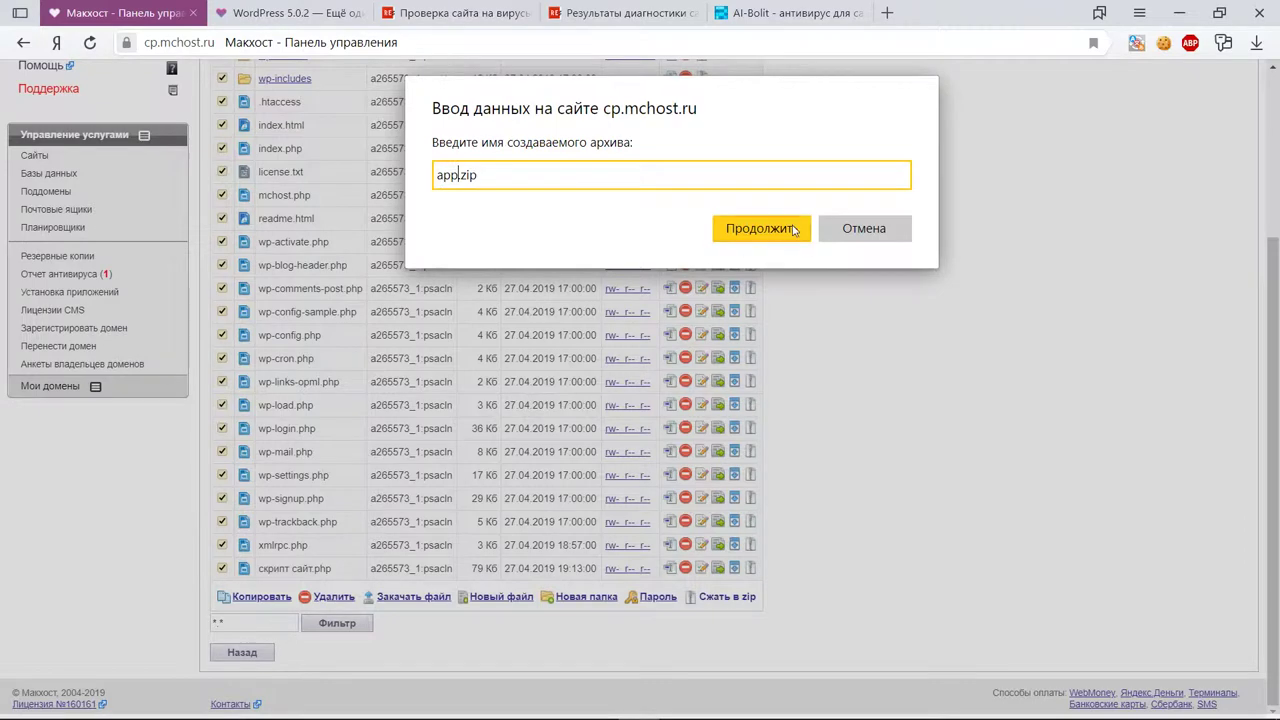
pyautogui.click(761, 228)
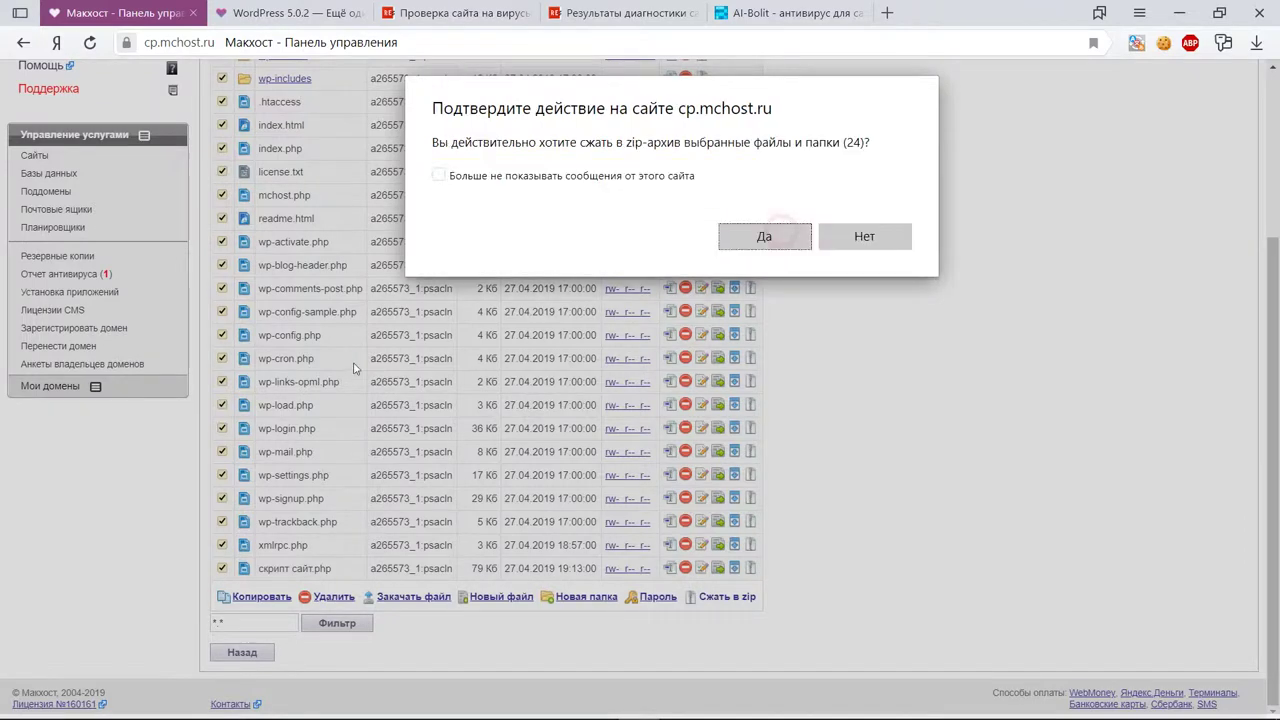
pyautogui.click(765, 238)
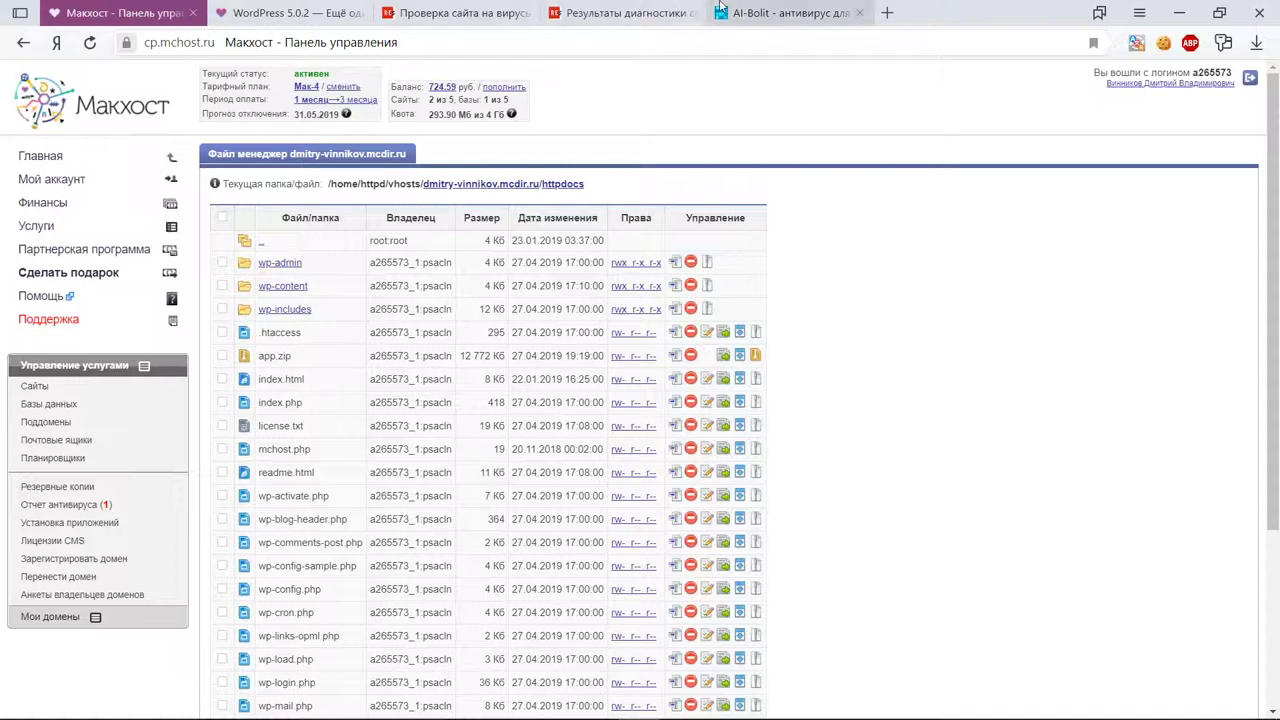
# Open the AI-Bolit for Windows page on the scanner's site and read its download and launch instructions
pyautogui.click(785, 13)
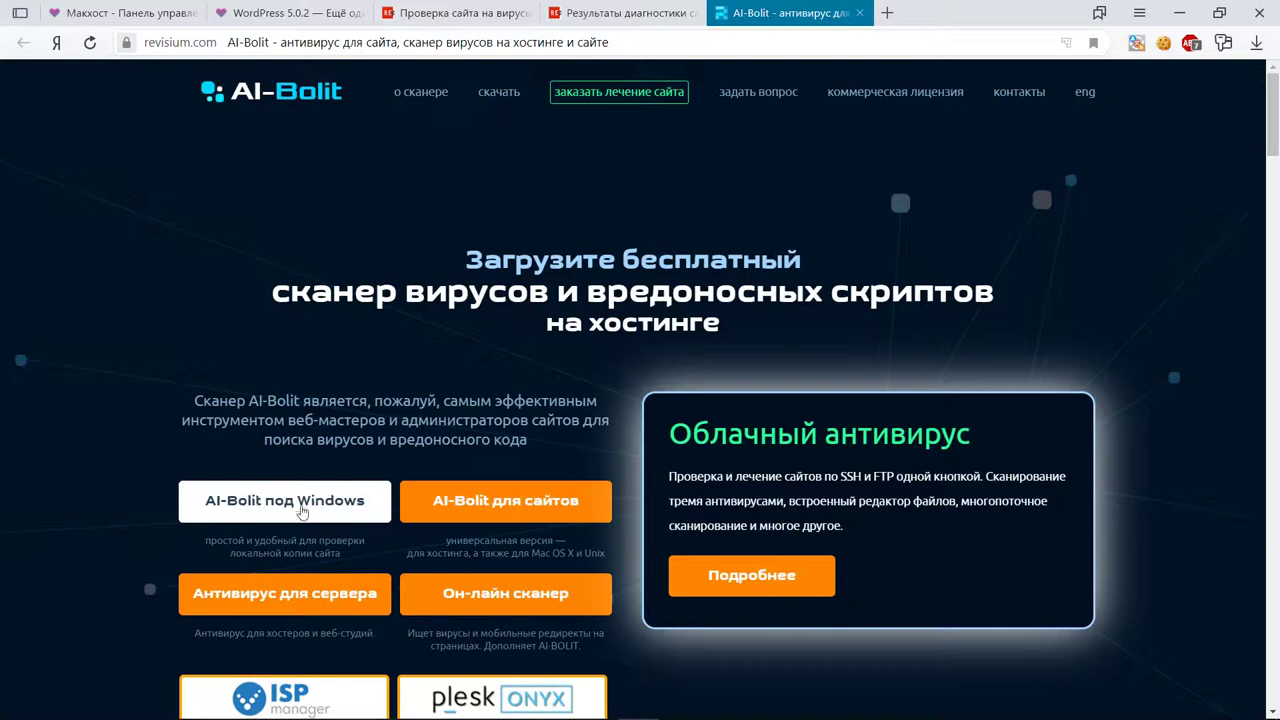
pyautogui.click(214, 520)
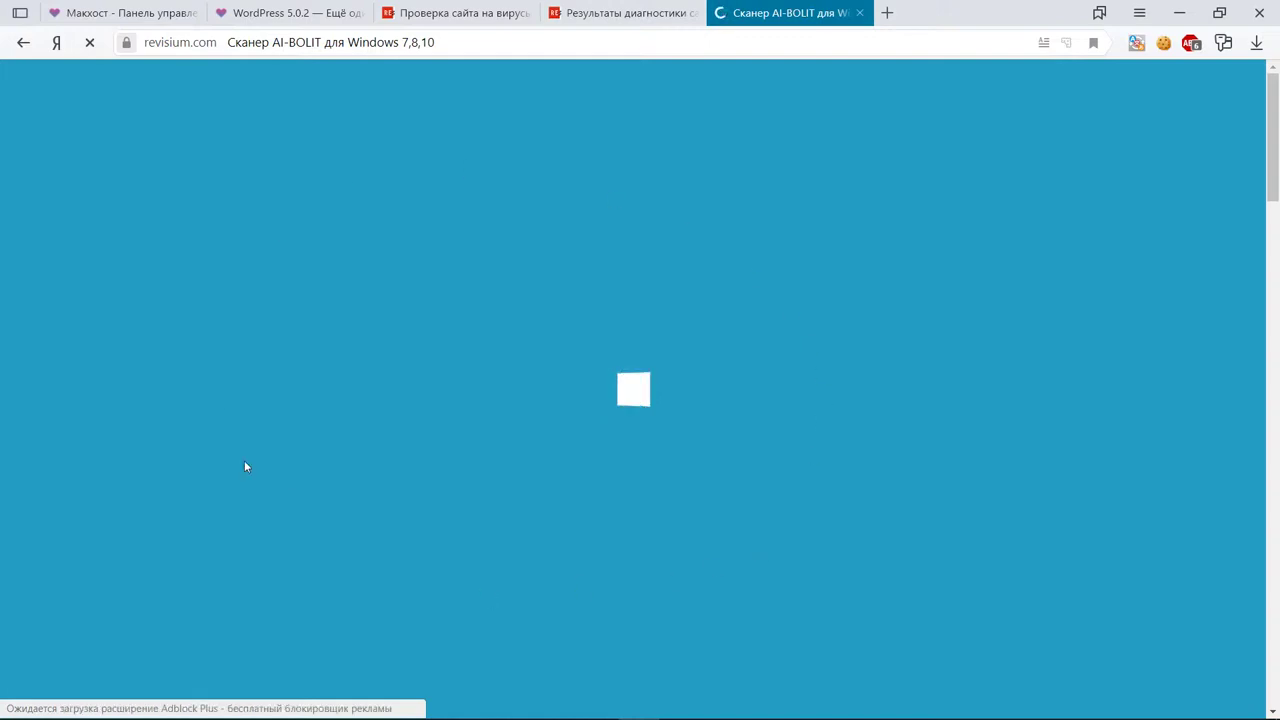
pyautogui.scroll(-2, 700, 450)
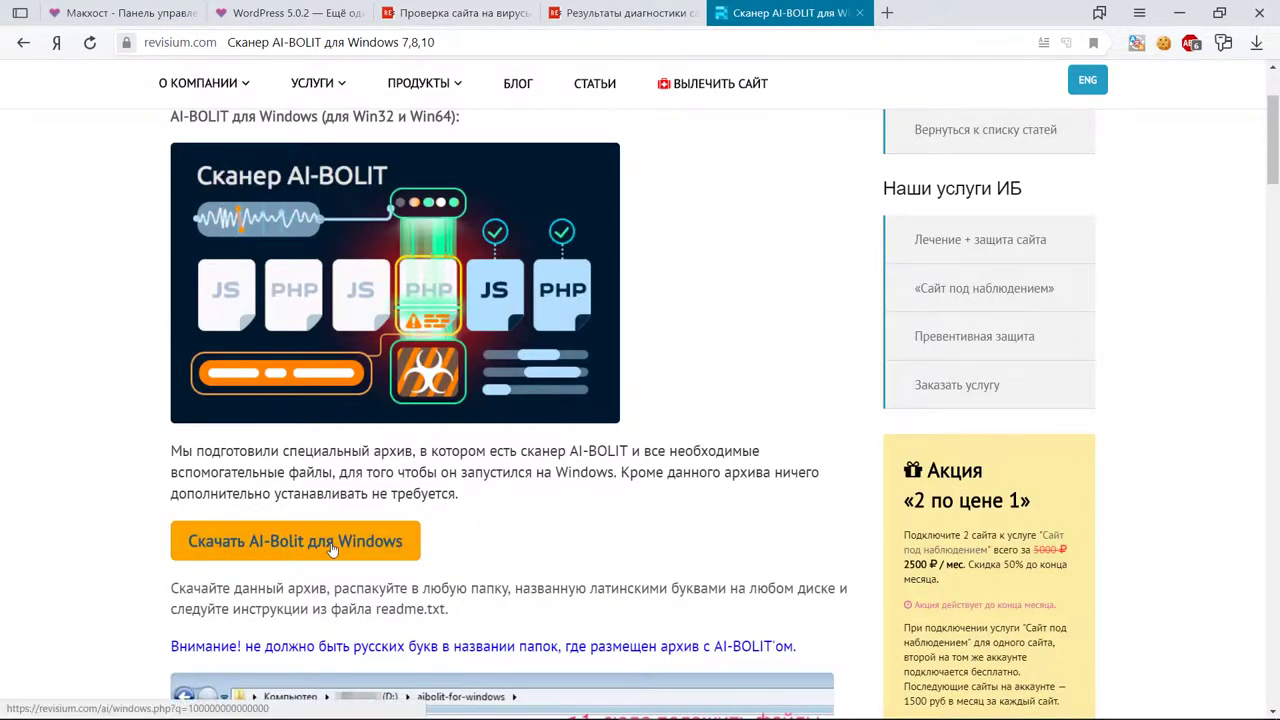
pyautogui.scroll(-2, 330, 545)
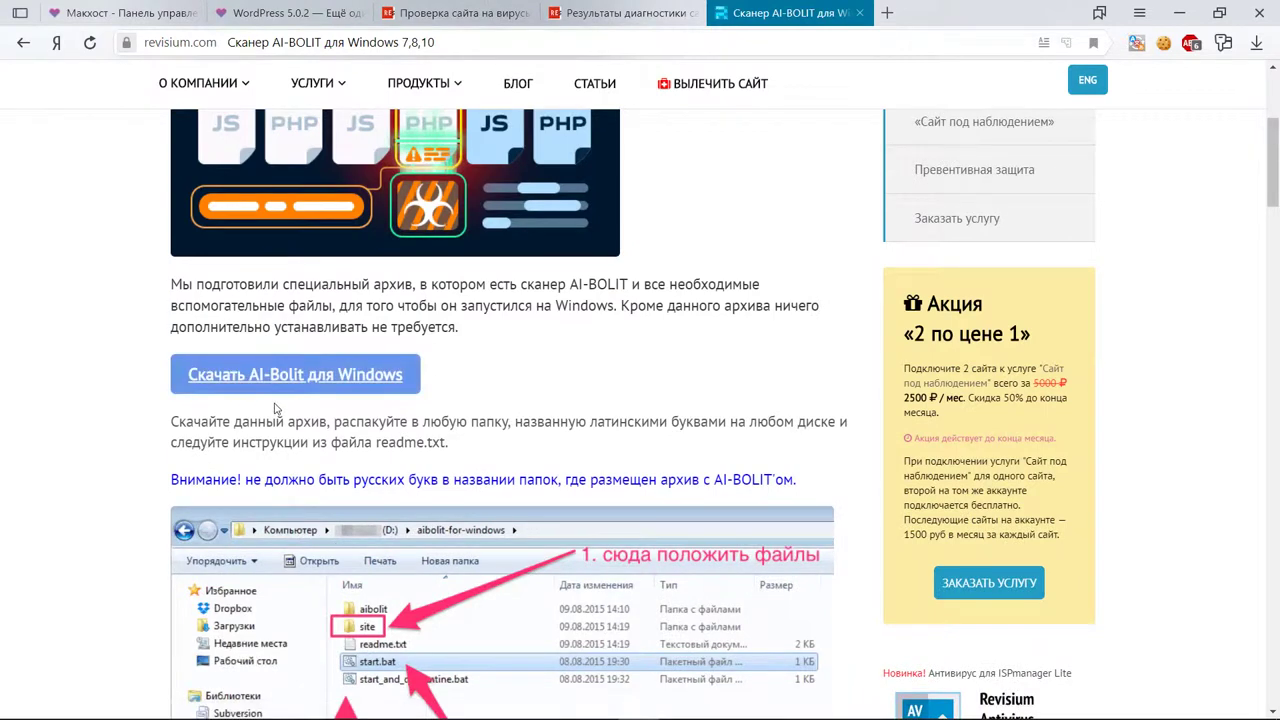
pyautogui.scroll(-1, 275, 404)
pyautogui.scroll(-1, 73, 399)
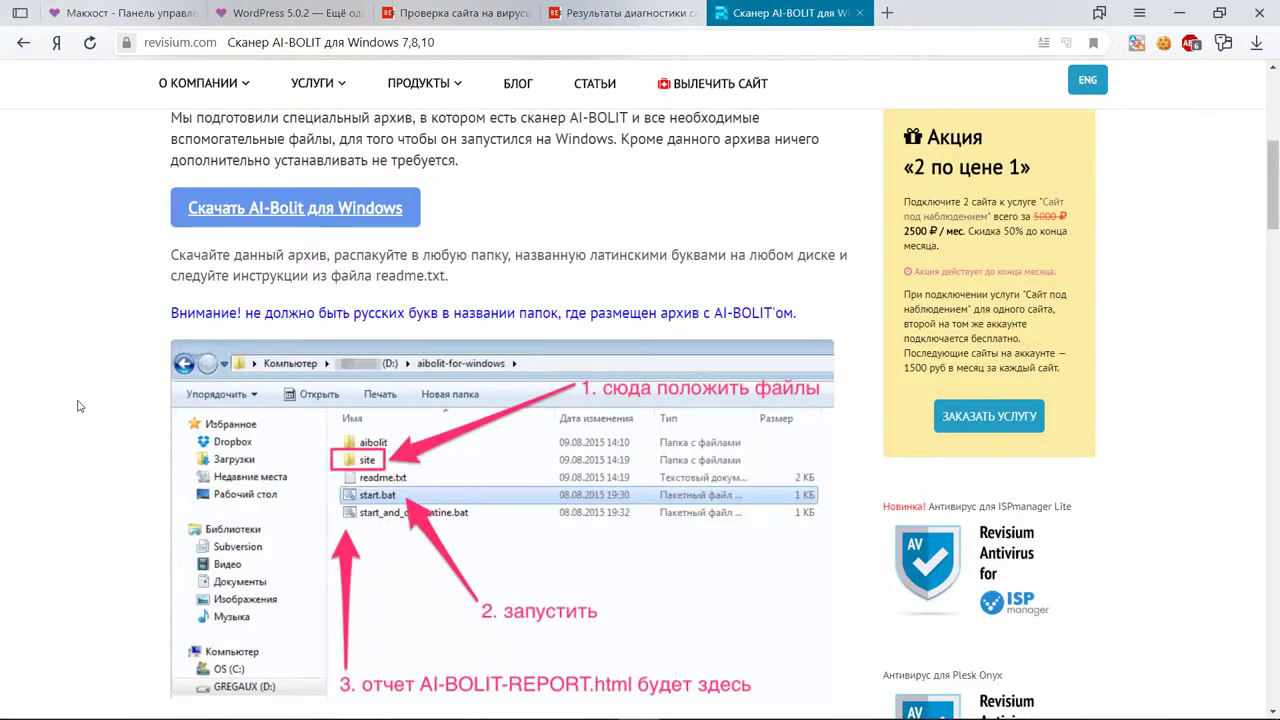
pyautogui.scroll(2, 138, 355)
pyautogui.scroll(-12, 485, 383)
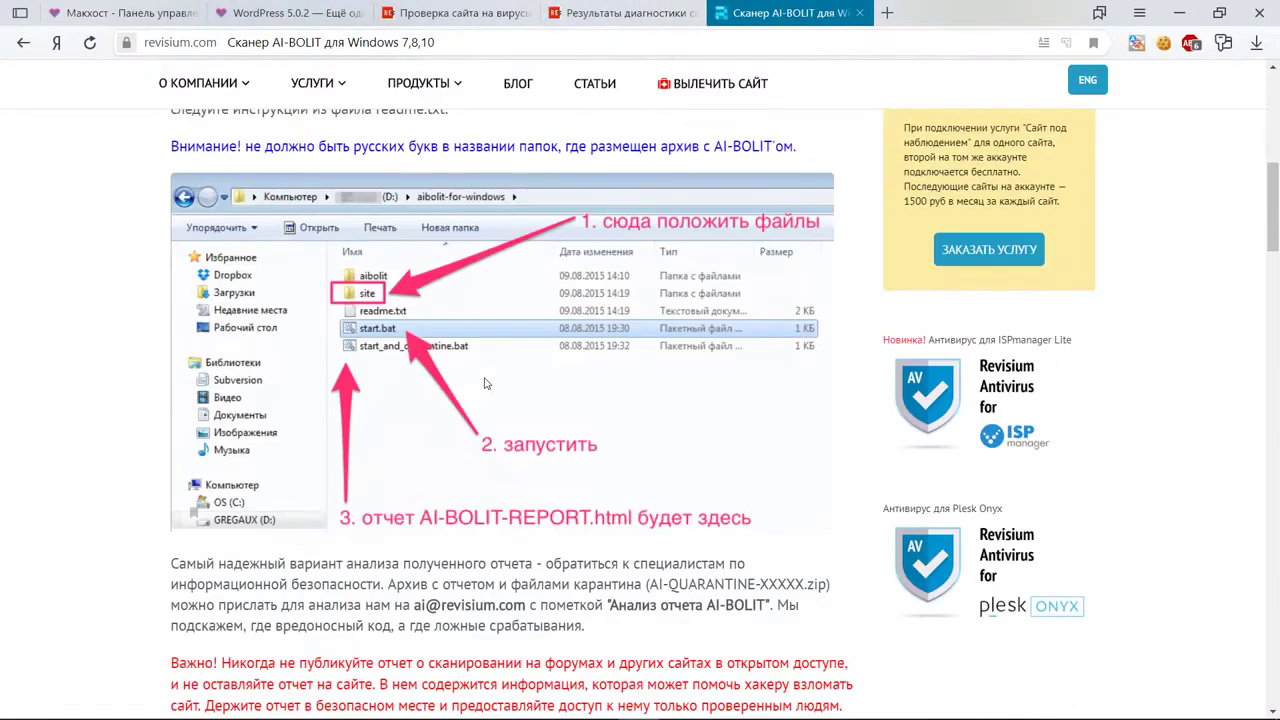
pyautogui.scroll(2, 485, 383)
pyautogui.scroll(6, 485, 383)
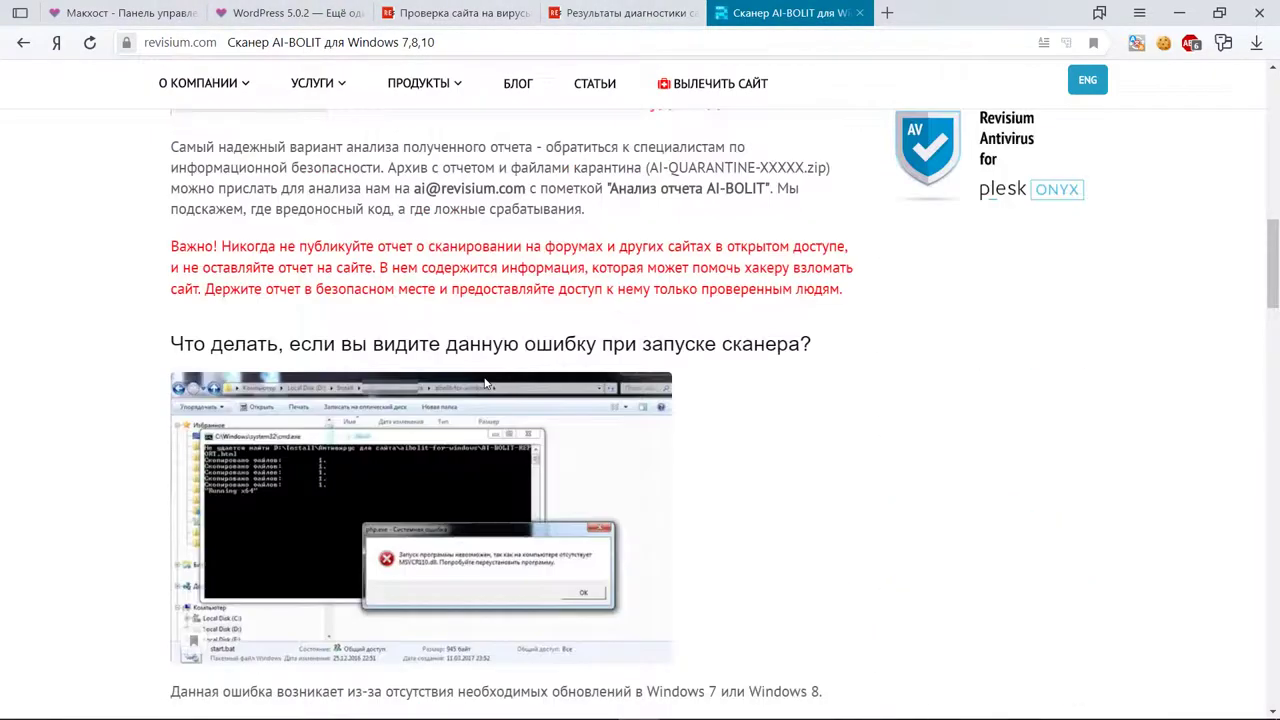
pyautogui.scroll(4, 336, 201)
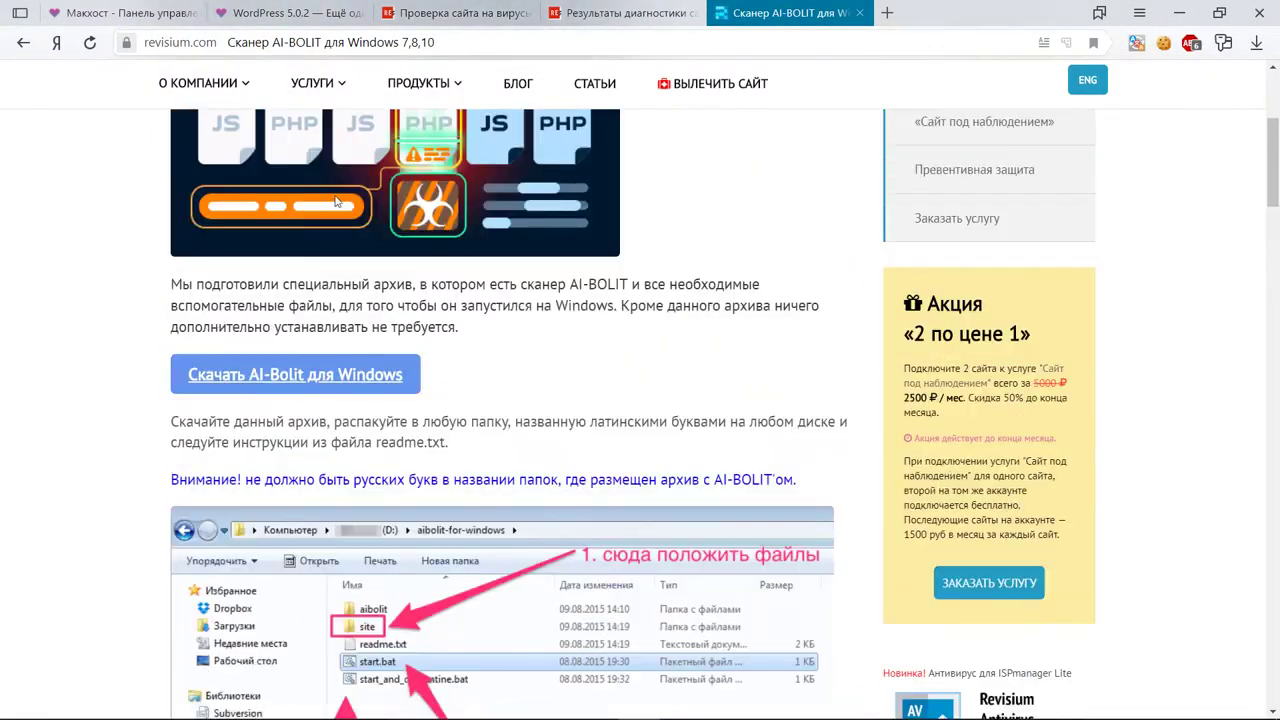
pyautogui.click(1257, 48)
pyautogui.moveTo(1100, 136)
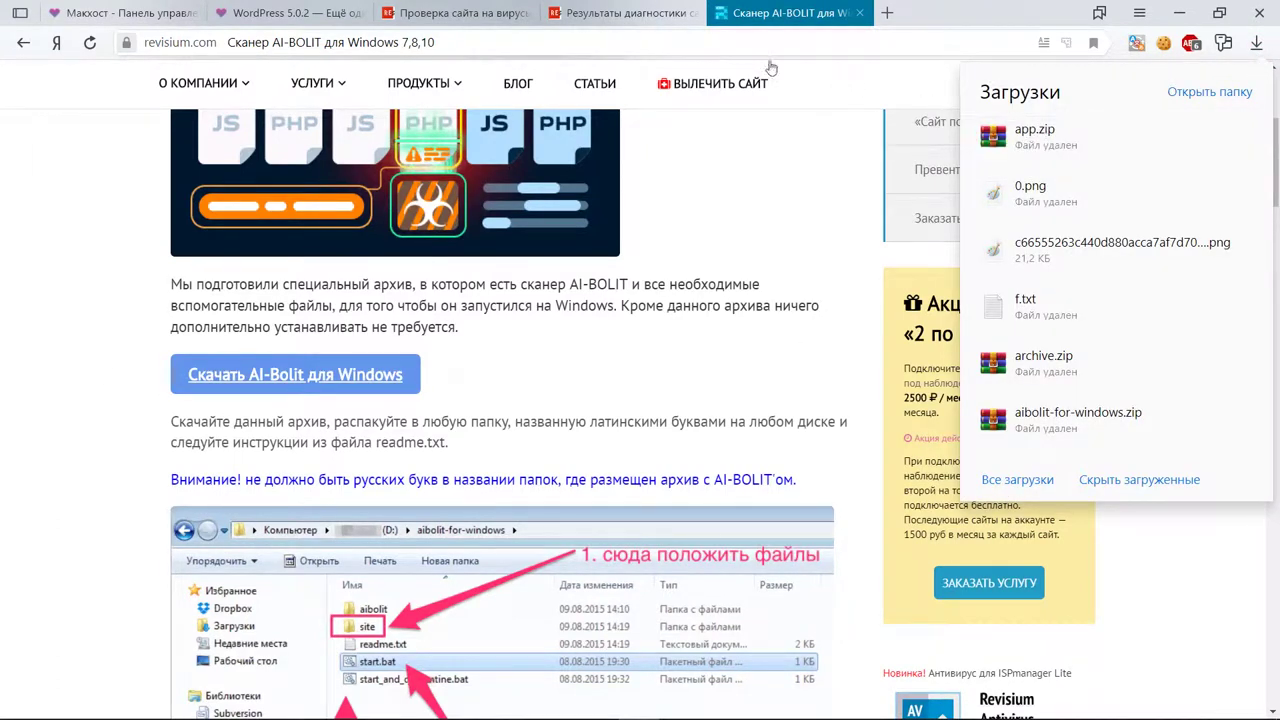
pyautogui.click(512, 11)
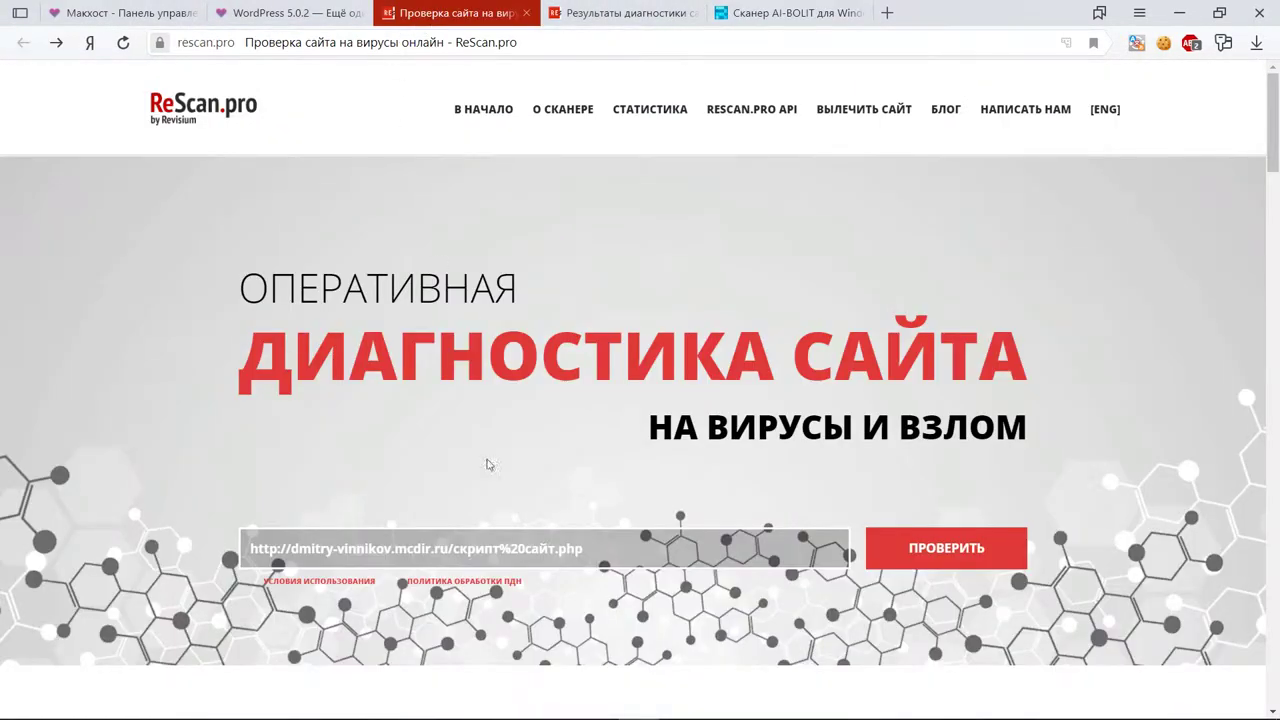
pyautogui.click(285, 13)
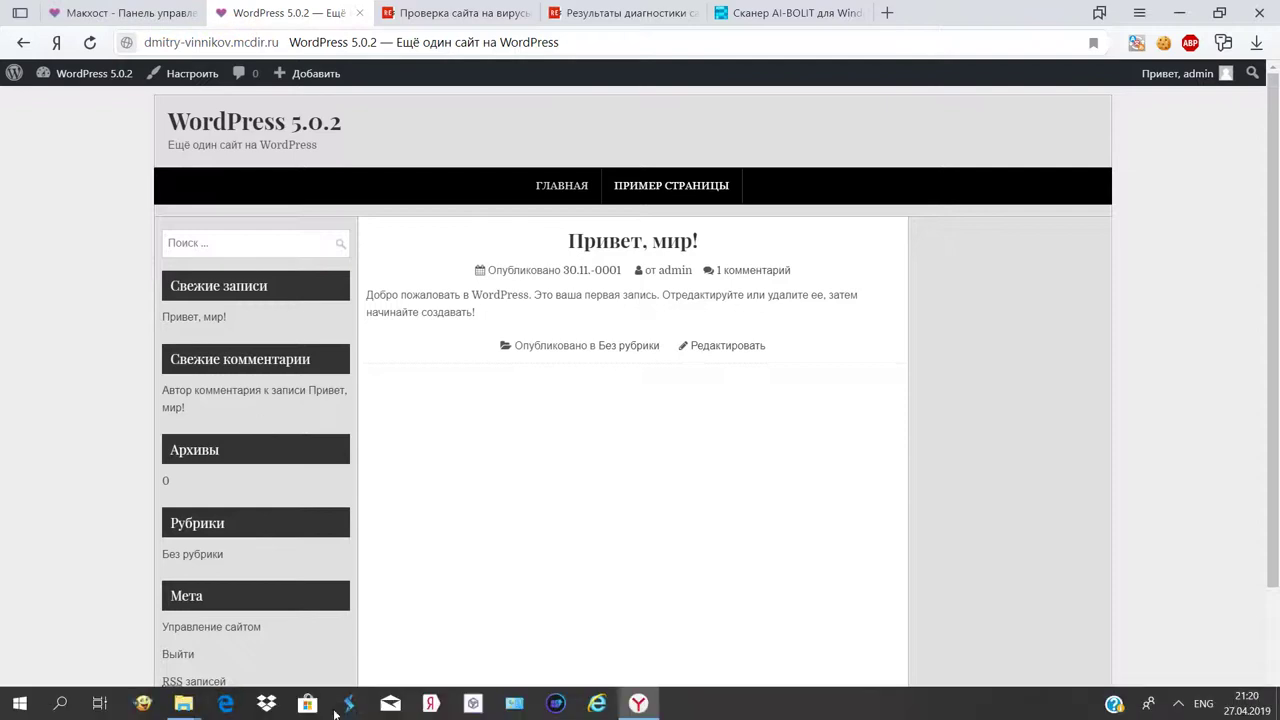
# Switch to File Explorer and open the Downloads folder
pyautogui.moveTo(195, 704)
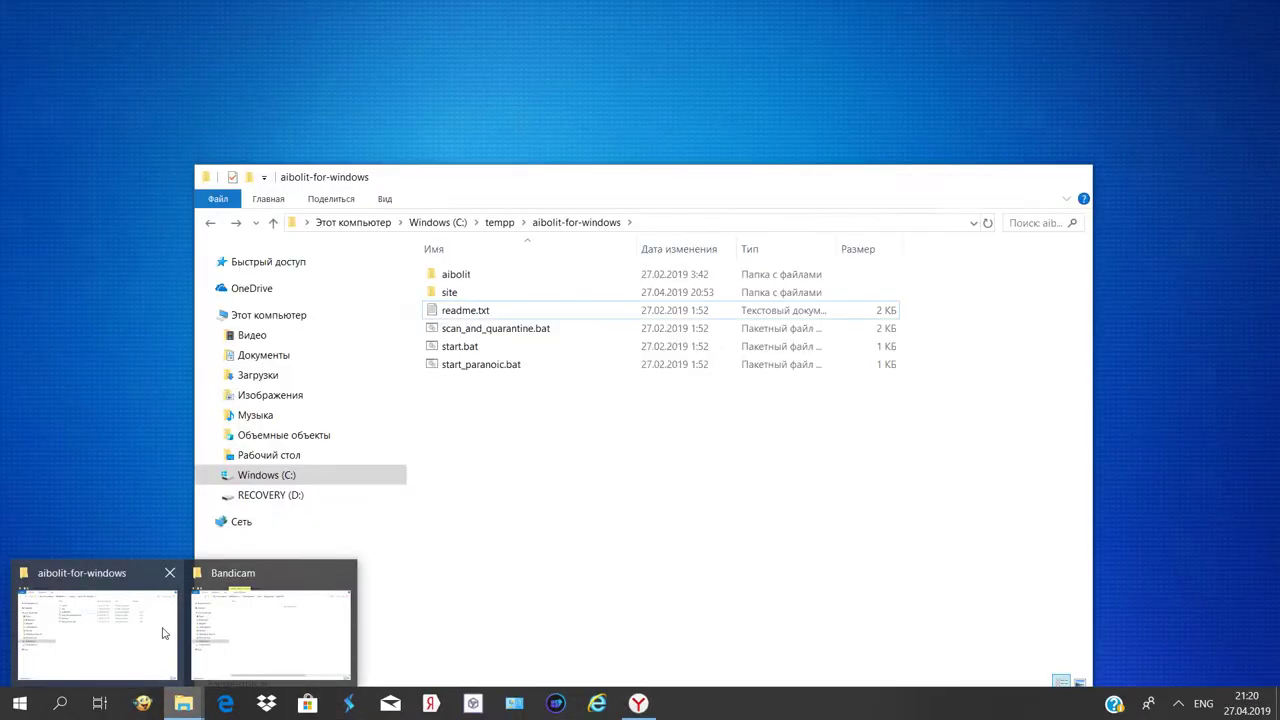
pyautogui.click(164, 632)
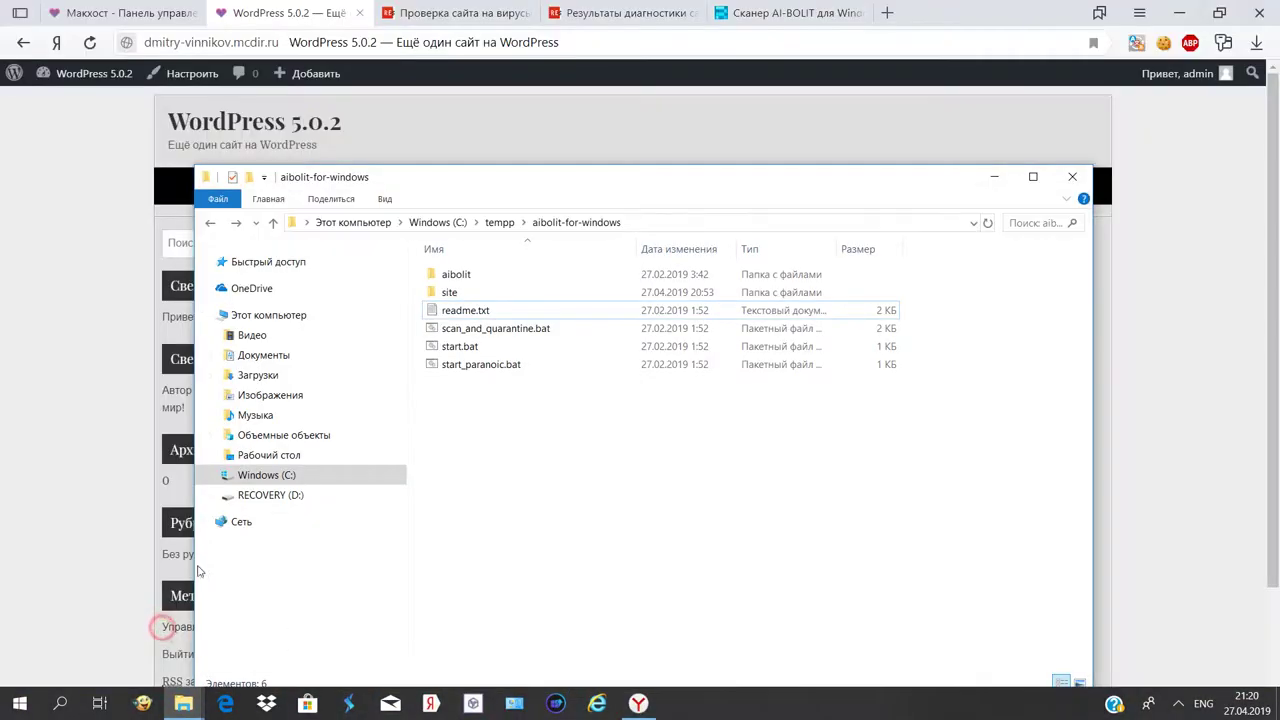
pyautogui.click(260, 377)
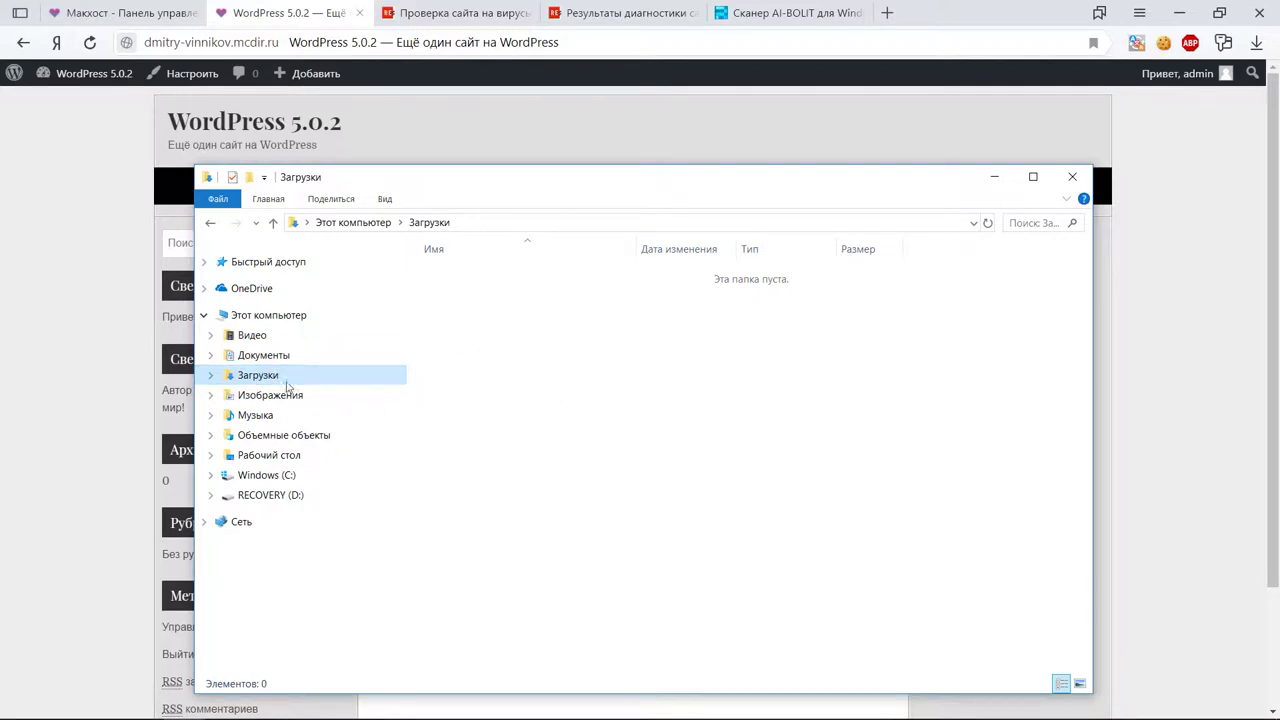
# Download app.zip from the hosting file manager in the browser and open the browser's downloads list
pyautogui.click(120, 13)
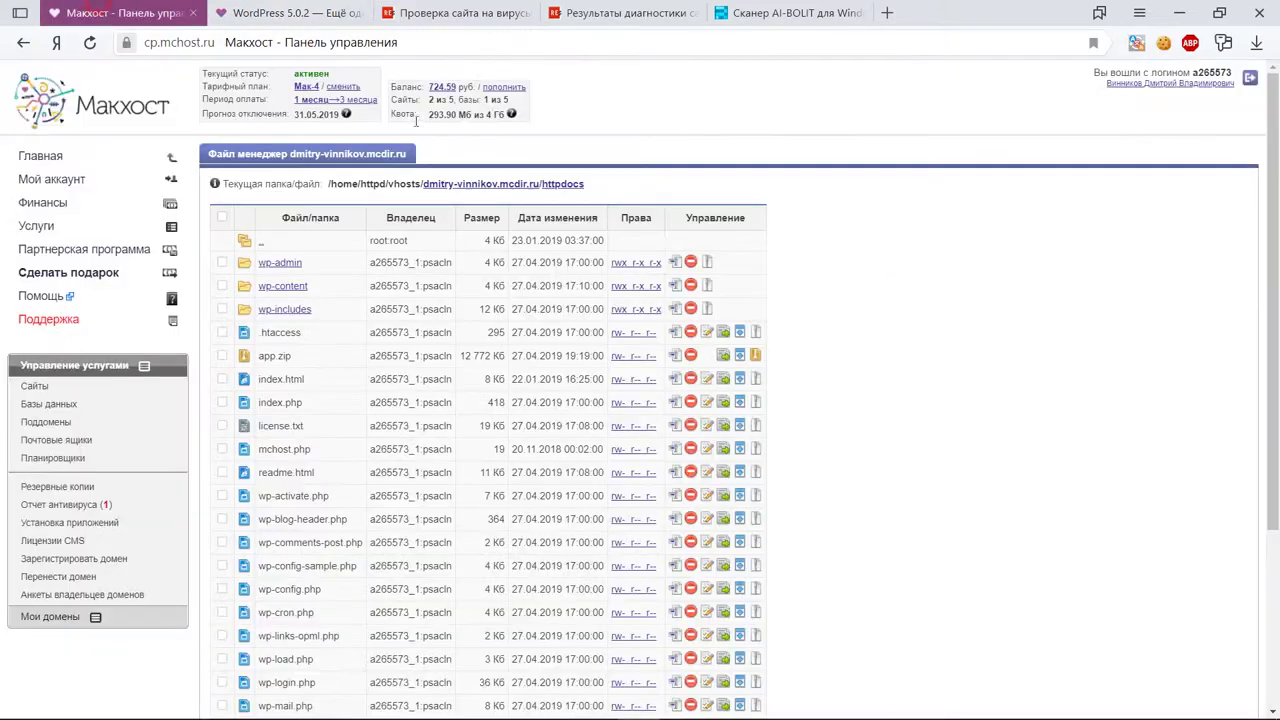
pyautogui.click(739, 358)
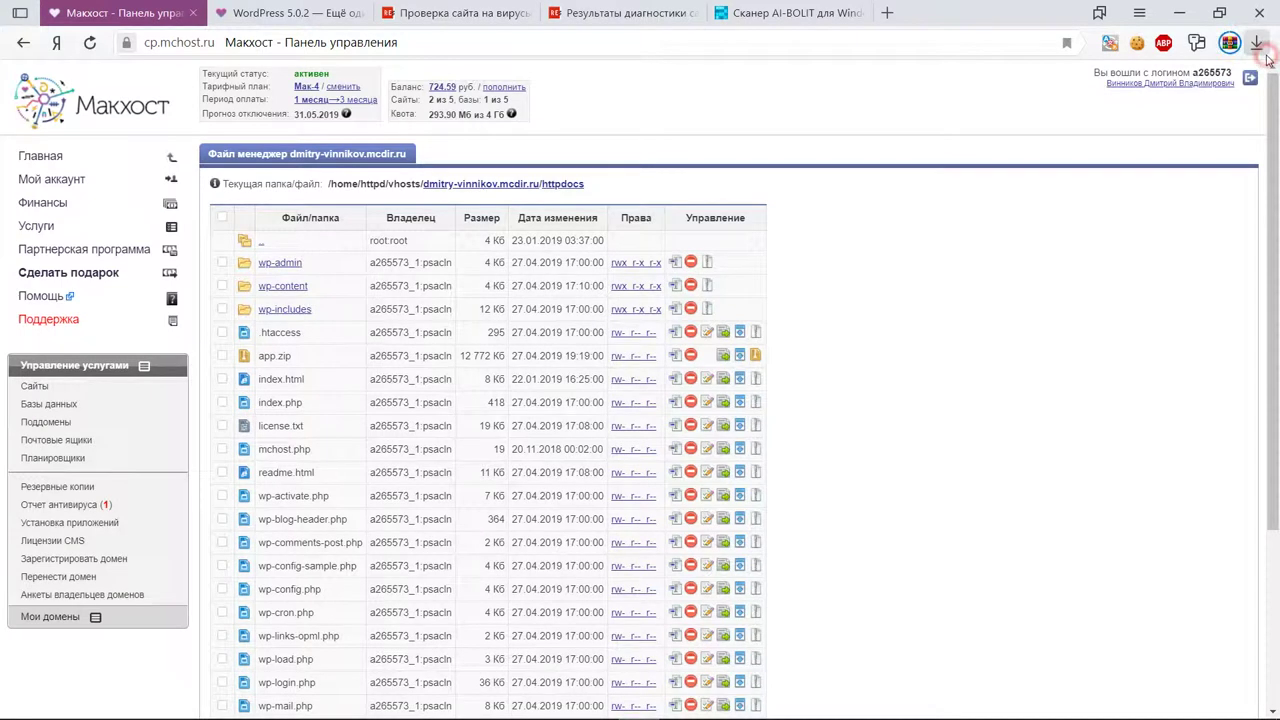
pyautogui.click(1232, 44)
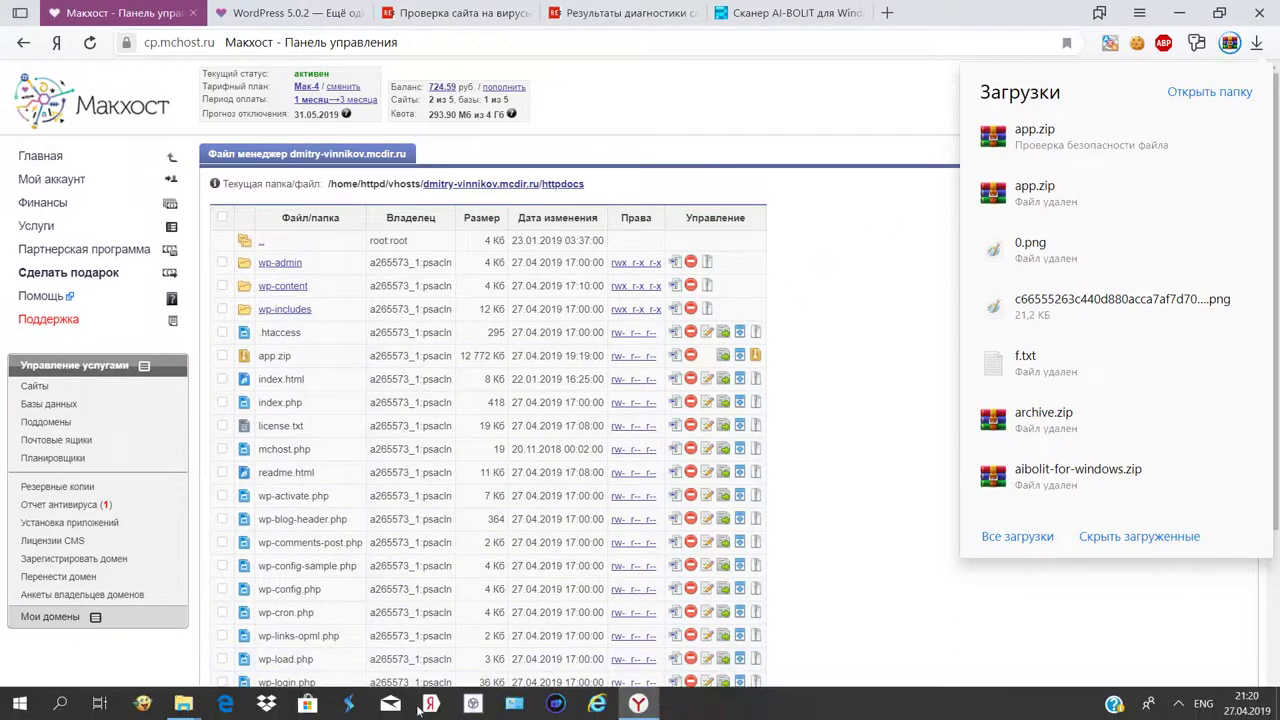
# Switch to the Downloads folder in File Explorer and select the app.zip archive
pyautogui.moveTo(183, 703)
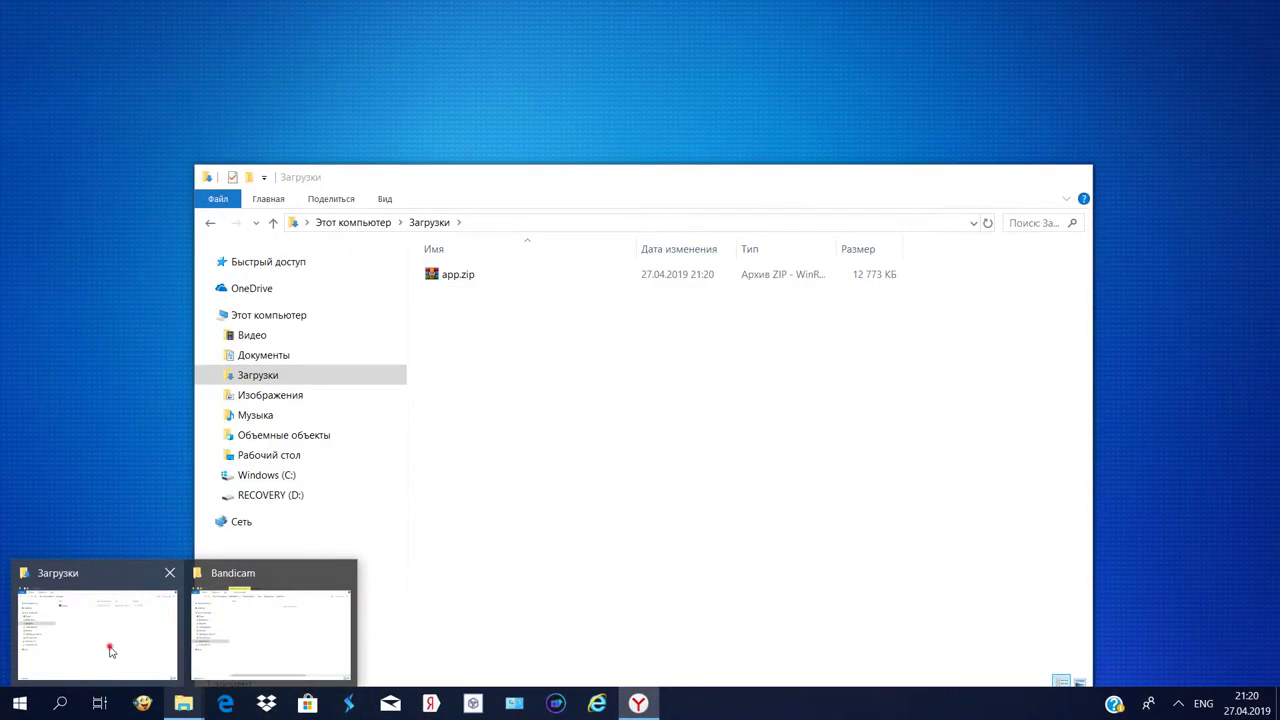
pyautogui.click(108, 648)
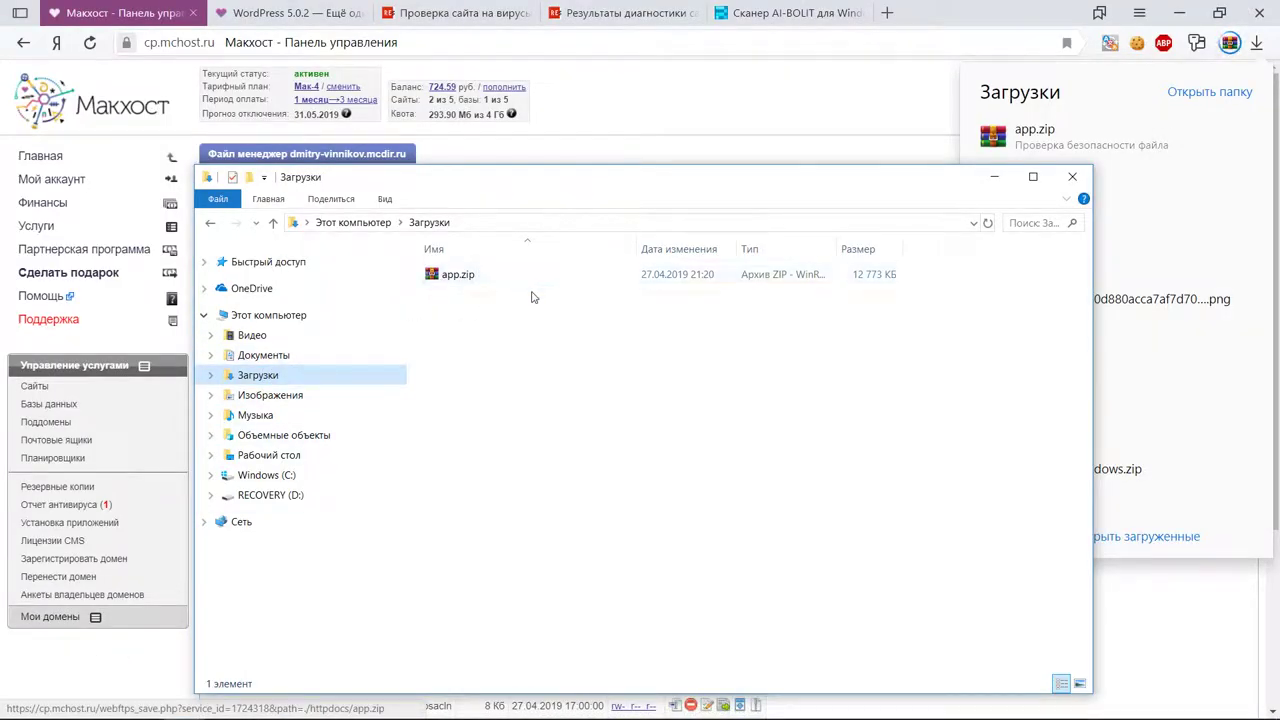
pyautogui.moveTo(535, 300); pyautogui.dragTo(426, 281)
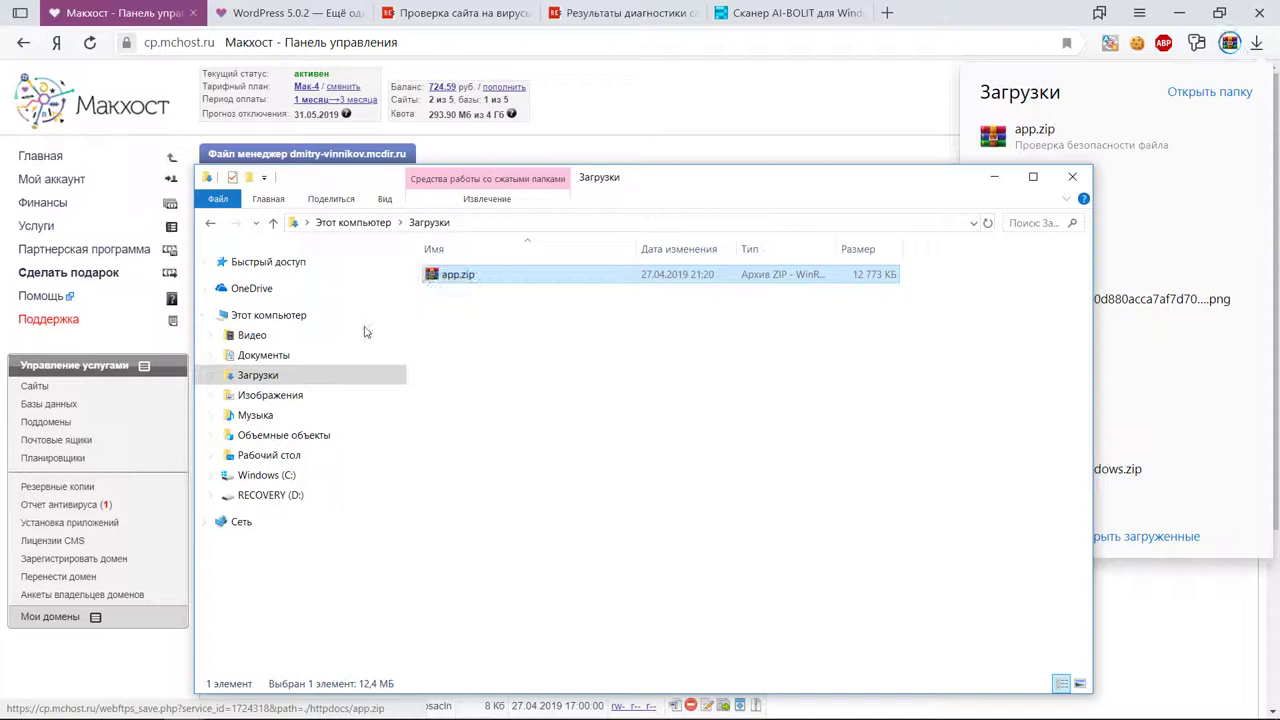
# Open the tempp folder on drive C and show its full path
pyautogui.click(277, 479)
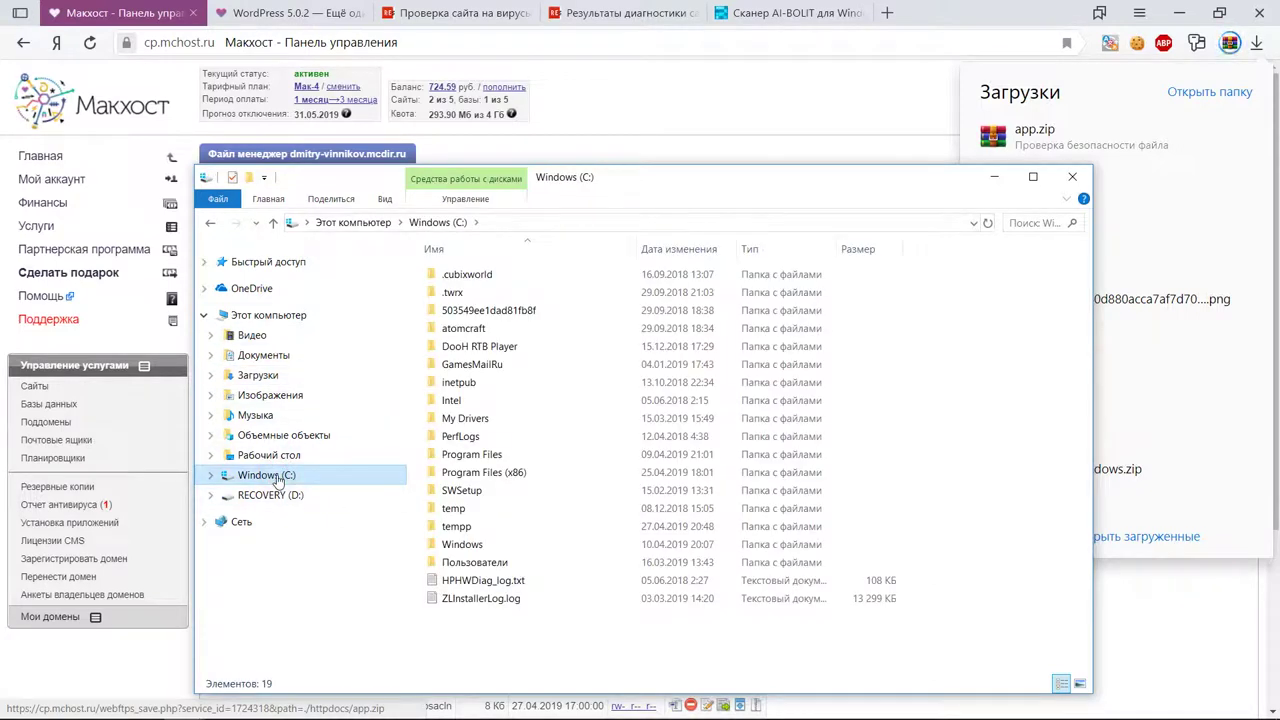
pyautogui.click(463, 532)
pyautogui.click(465, 530)
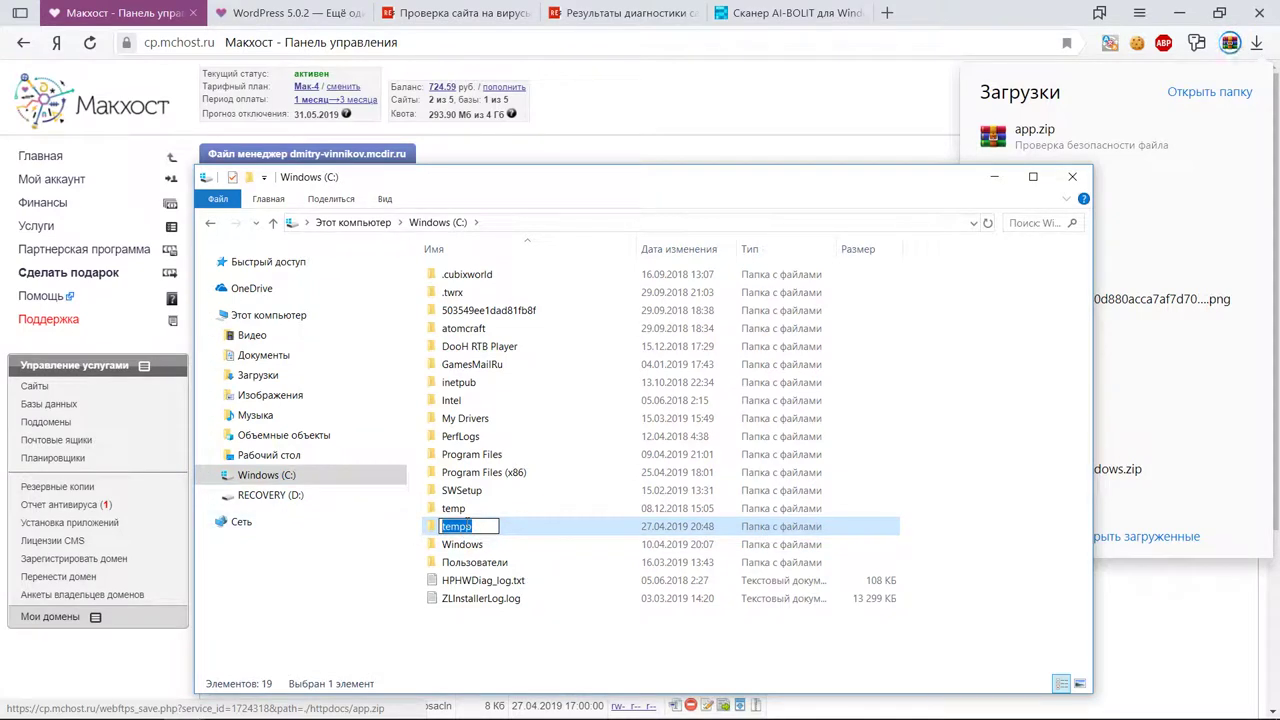
pyautogui.click(571, 529)
pyautogui.click(571, 529)
pyautogui.click(571, 529)
pyautogui.doubleClick(571, 529)
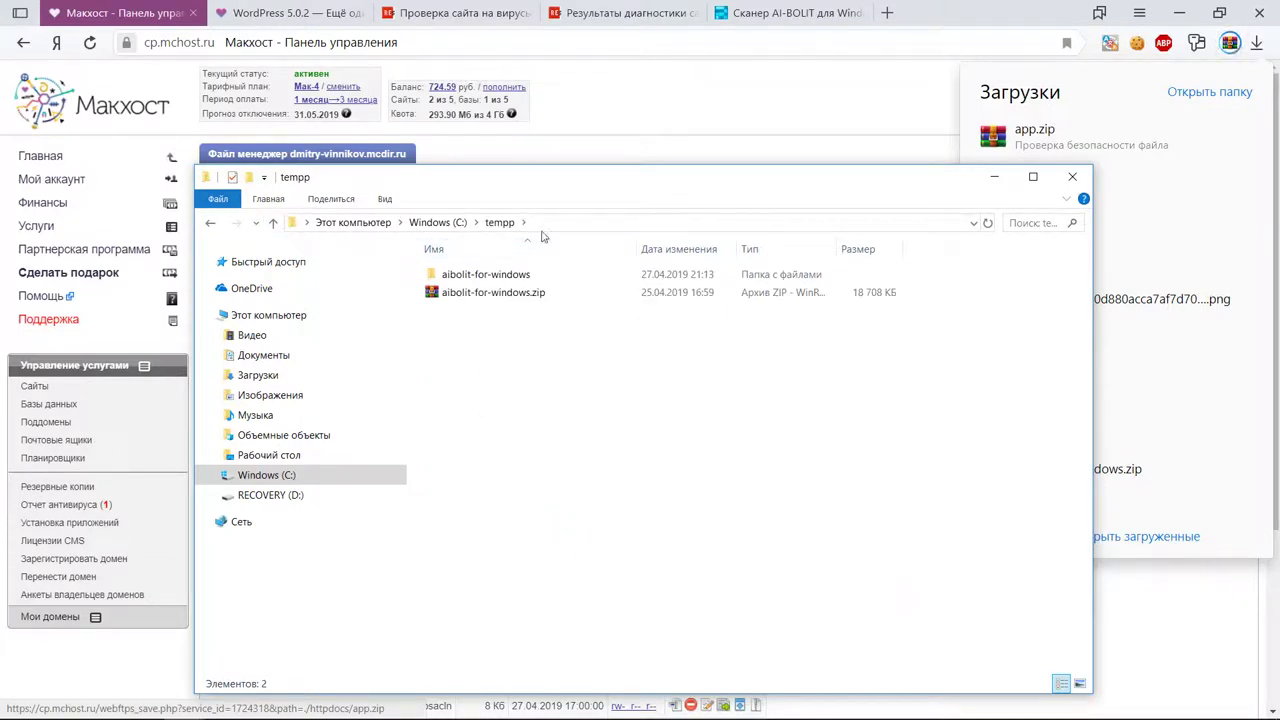
pyautogui.click(600, 224)
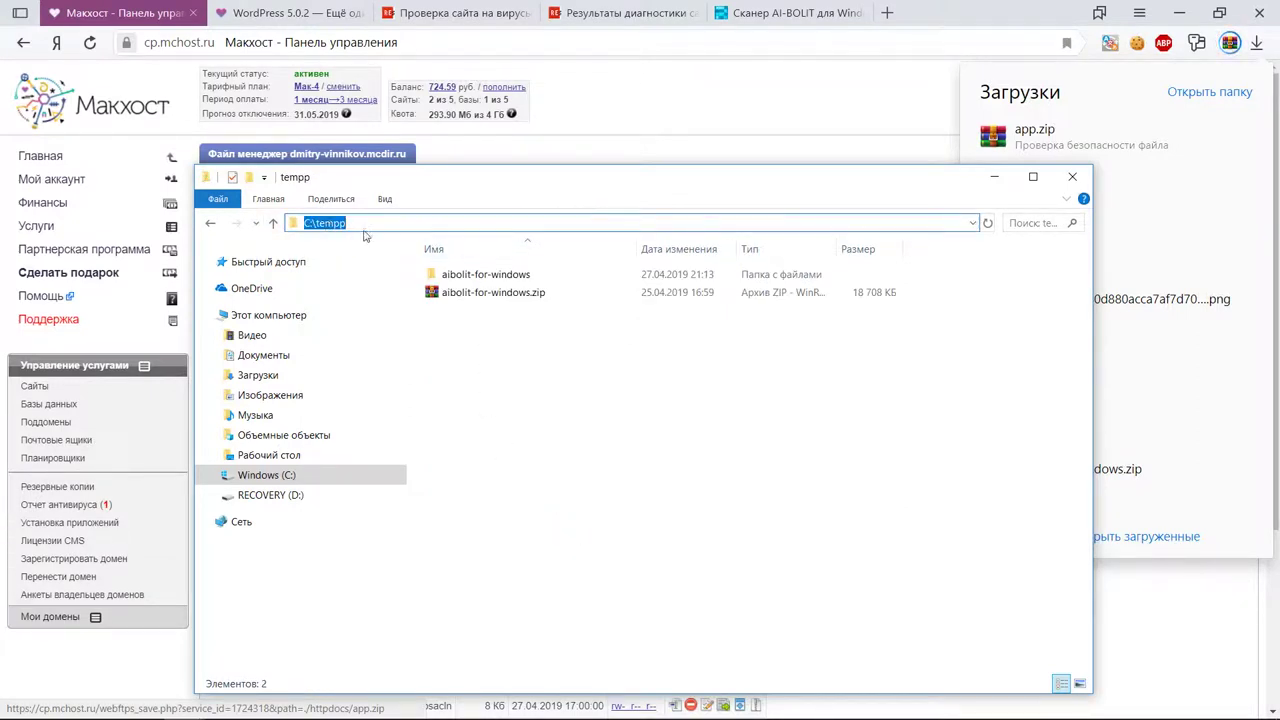
# Open the aibolit-for-windows folder, view the files in its aibolit subfolder, and return to the aibolit-for-windows folder
pyautogui.click(484, 275)
pyautogui.doubleClick(485, 274)
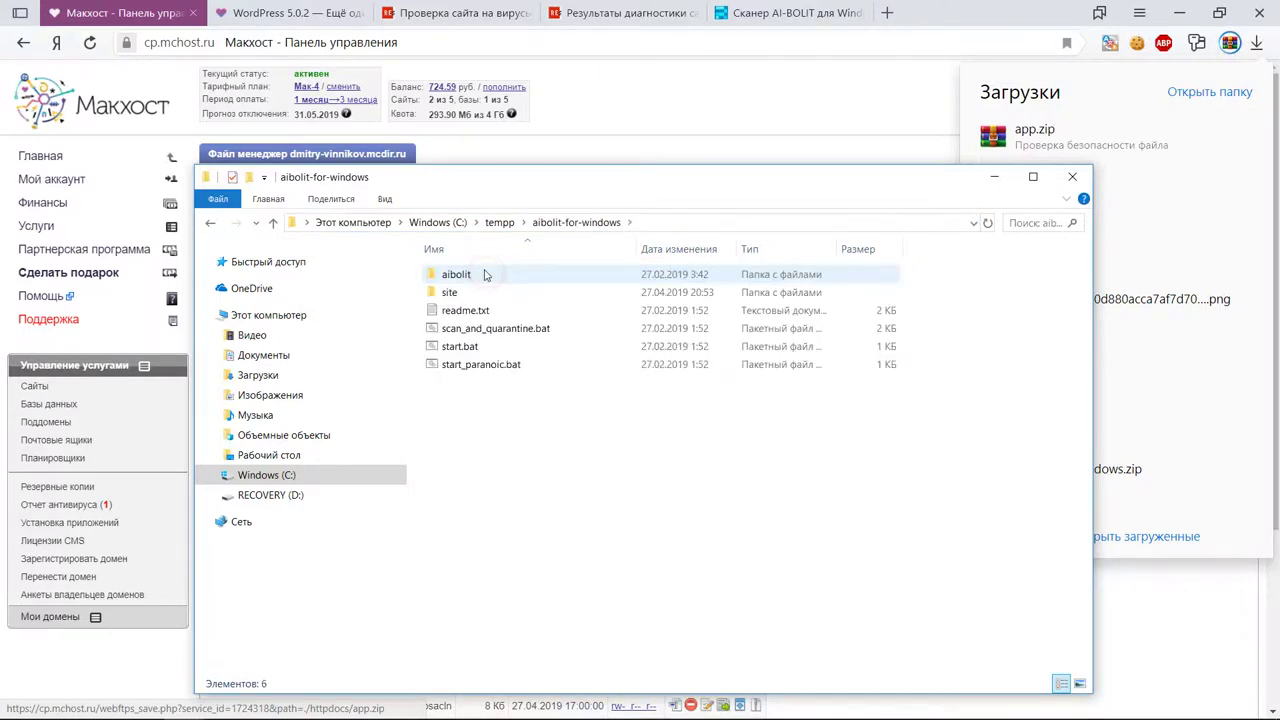
pyautogui.click(452, 295)
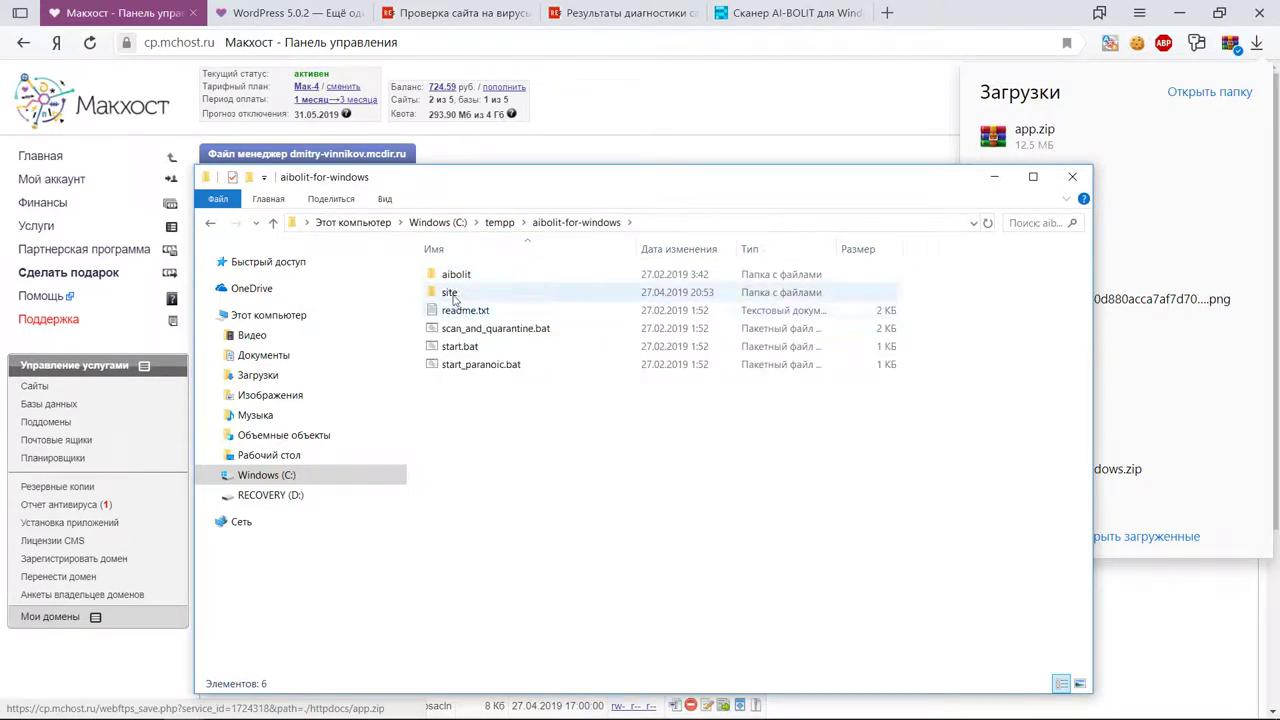
pyautogui.click(462, 294)
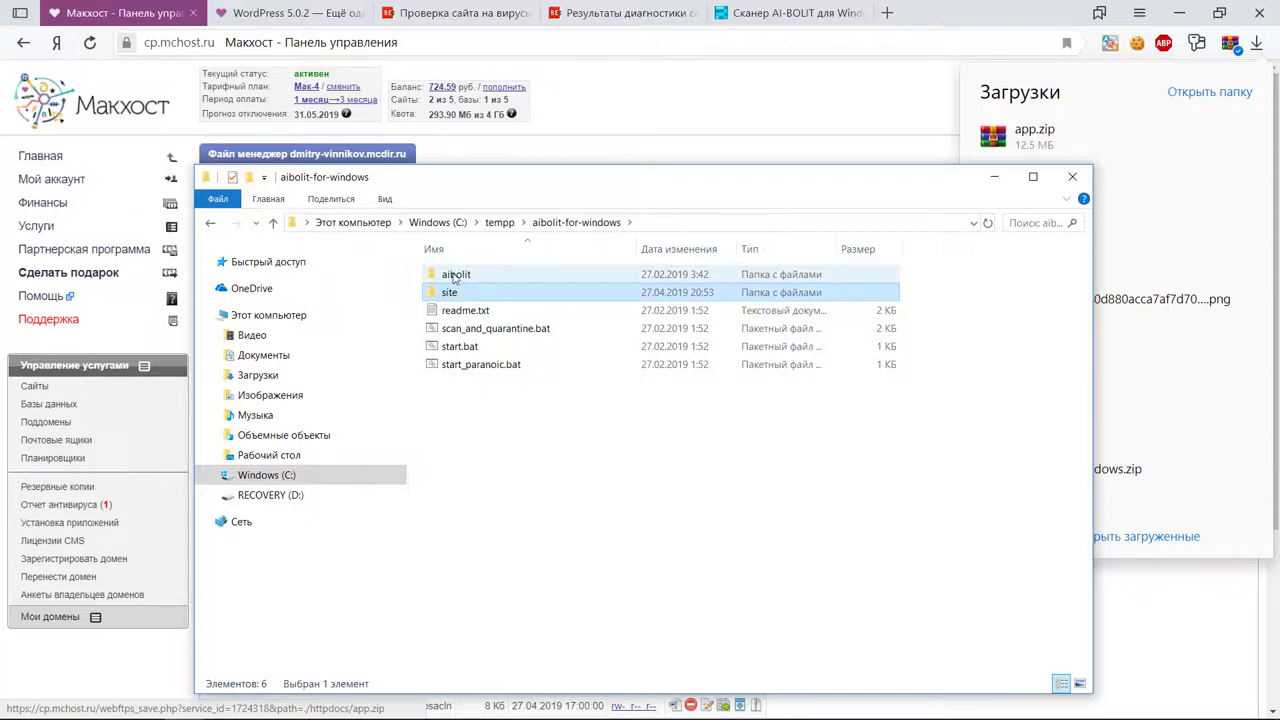
pyautogui.doubleClick(458, 275)
pyautogui.moveTo(527, 440); pyautogui.dragTo(386, 248)
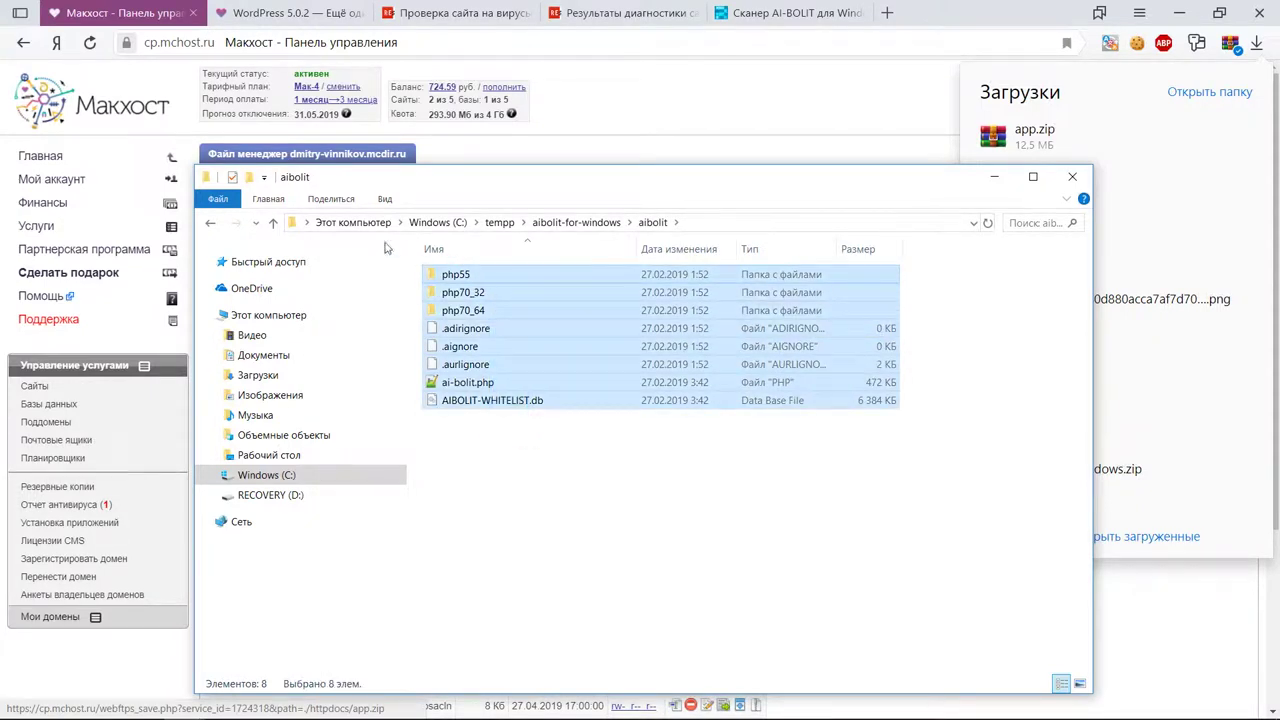
pyautogui.click(212, 222)
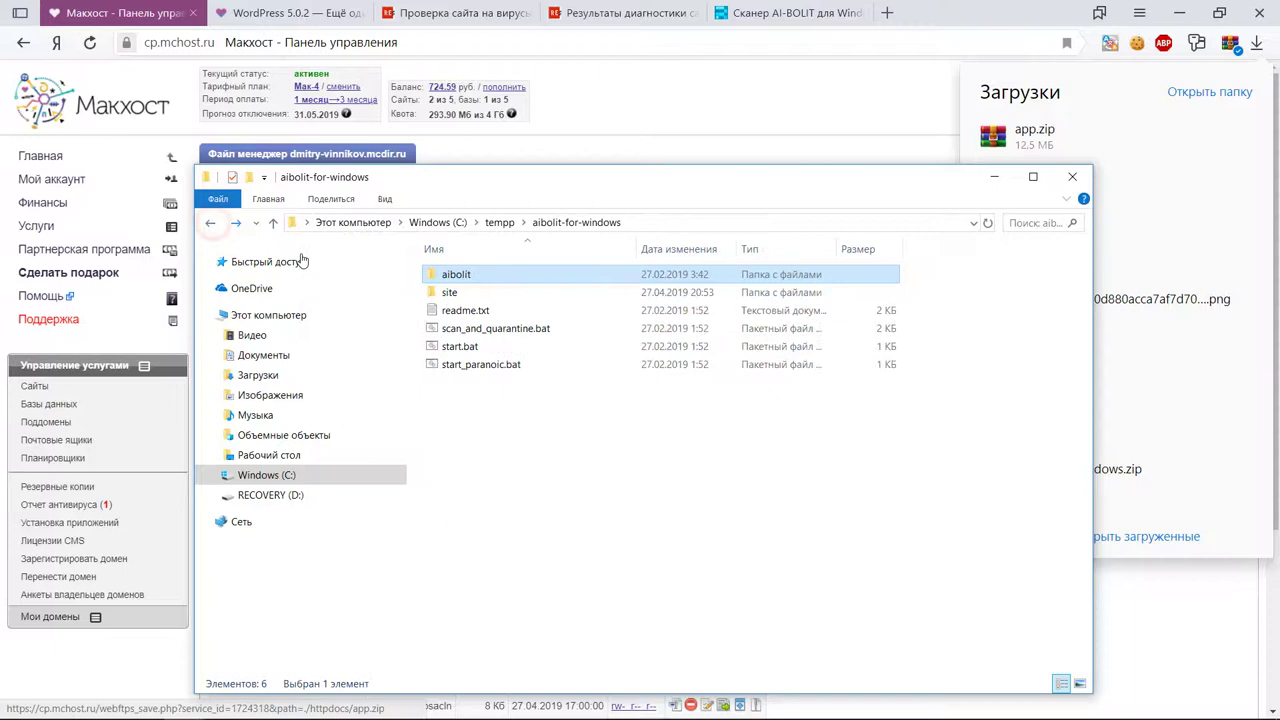
pyautogui.rightClick(480, 276)
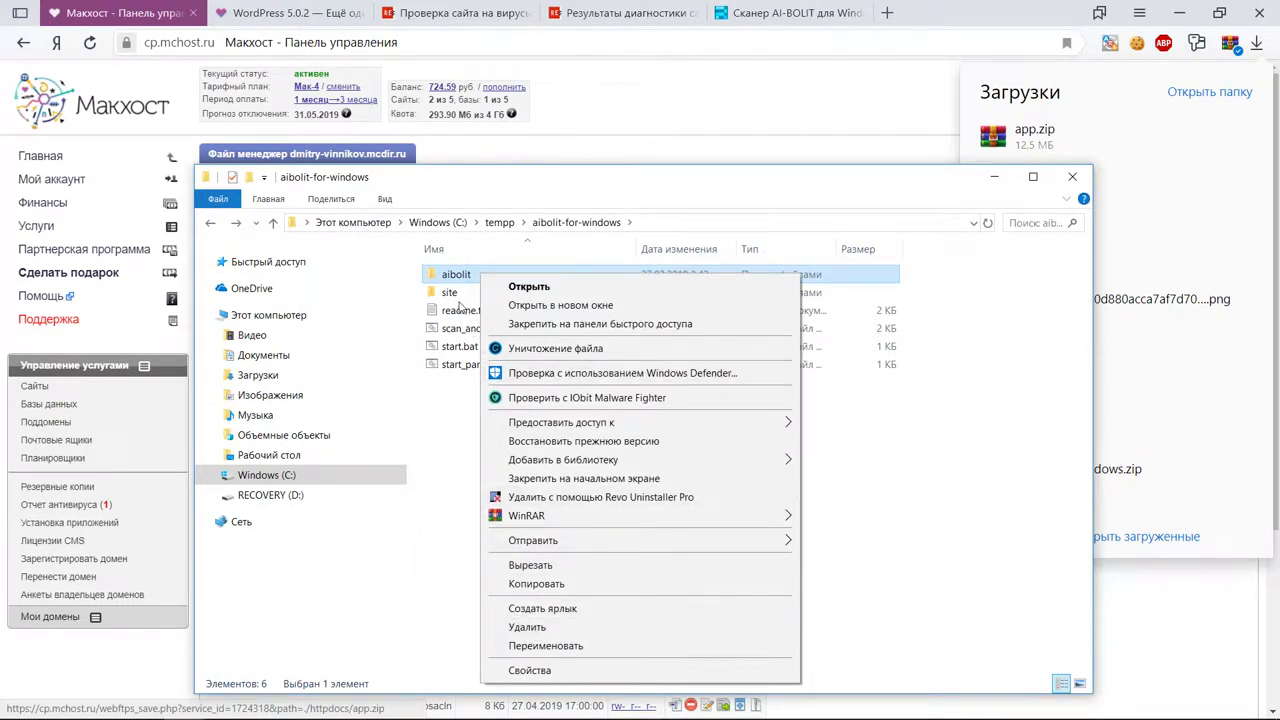
pyautogui.press('Escape')
pyautogui.press('F2')
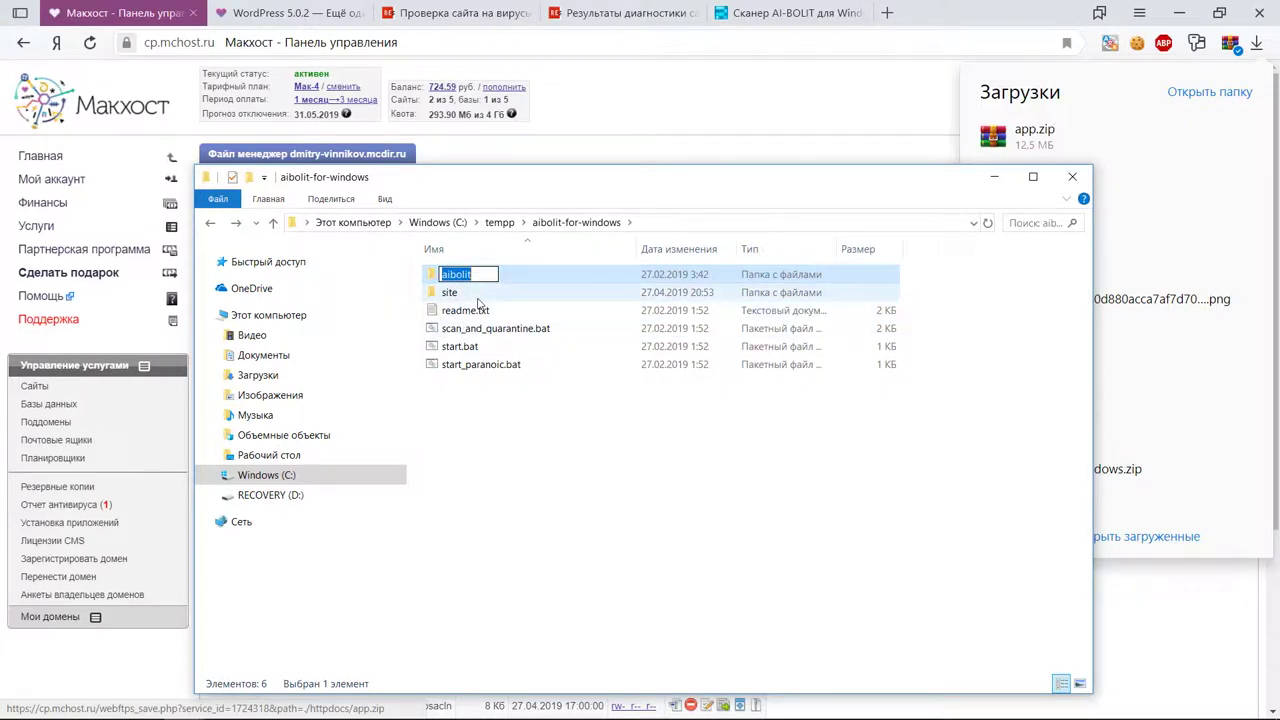
# Check the WordPress files extracted into the app folder inside site, and return to the aibolit-for-windows folder
pyautogui.doubleClick(478, 295)
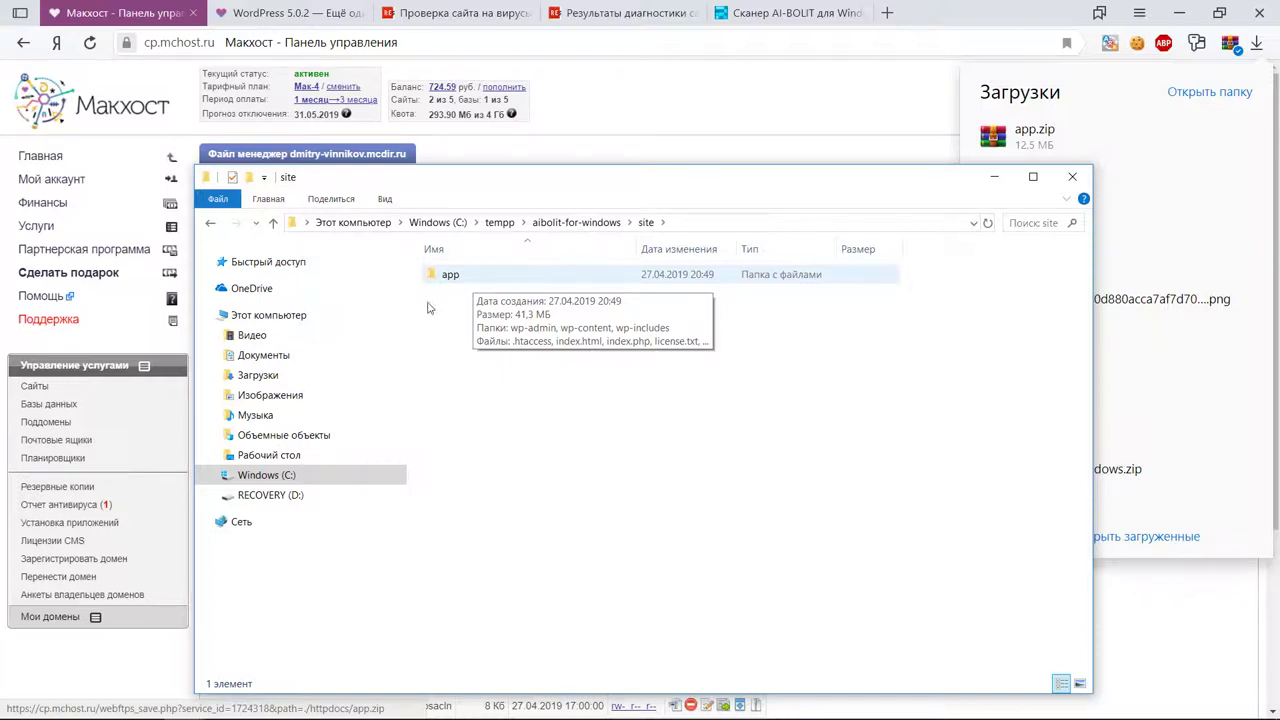
pyautogui.doubleClick(492, 279)
pyautogui.scroll(-1, 505, 300)
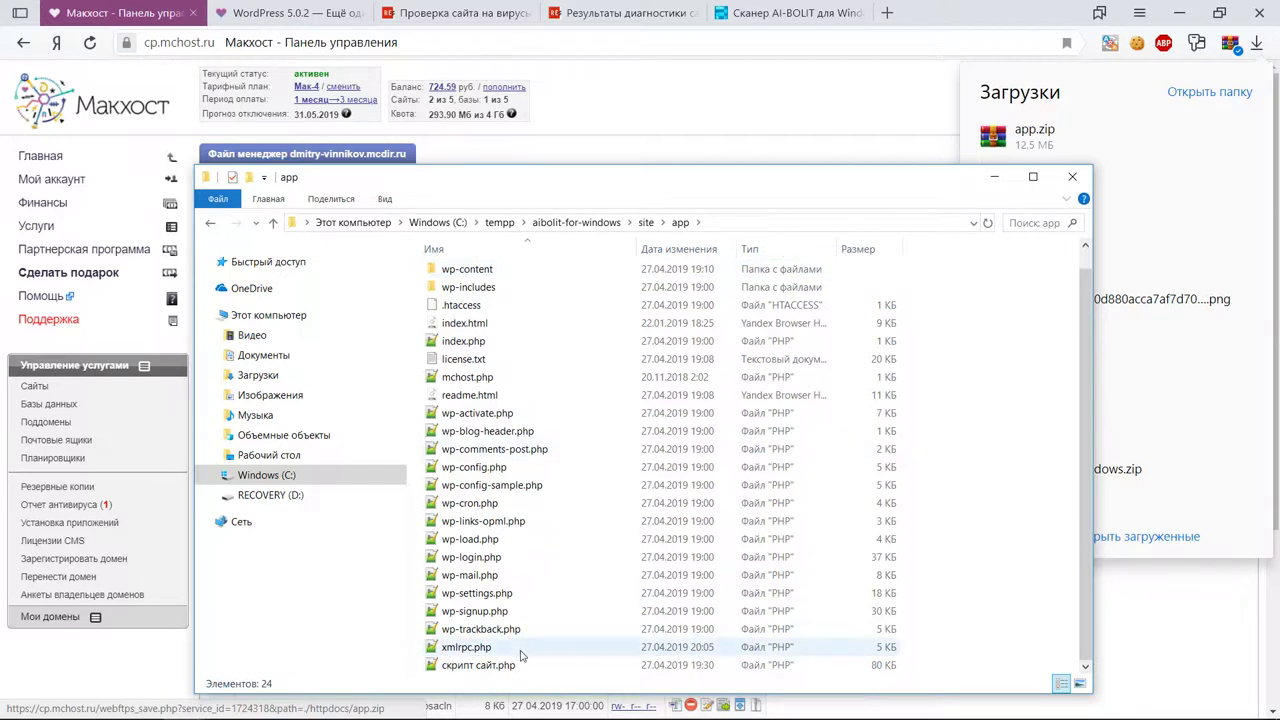
pyautogui.click(210, 222)
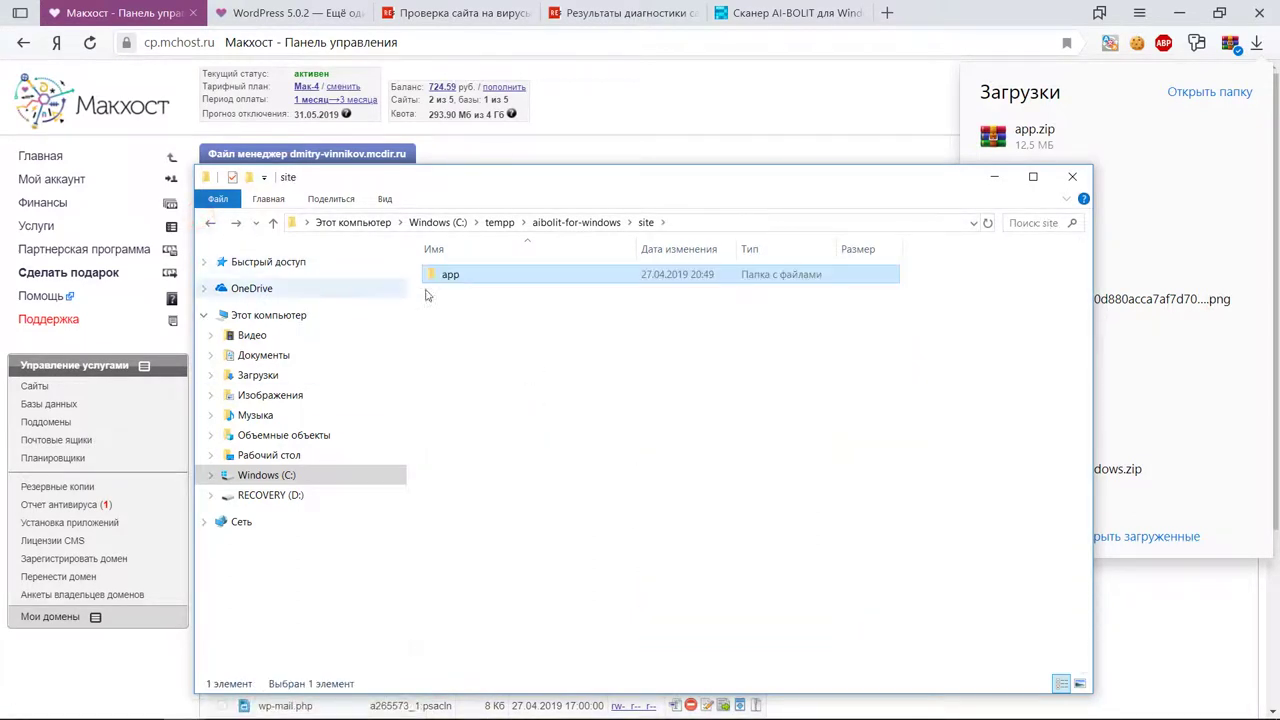
pyautogui.click(210, 222)
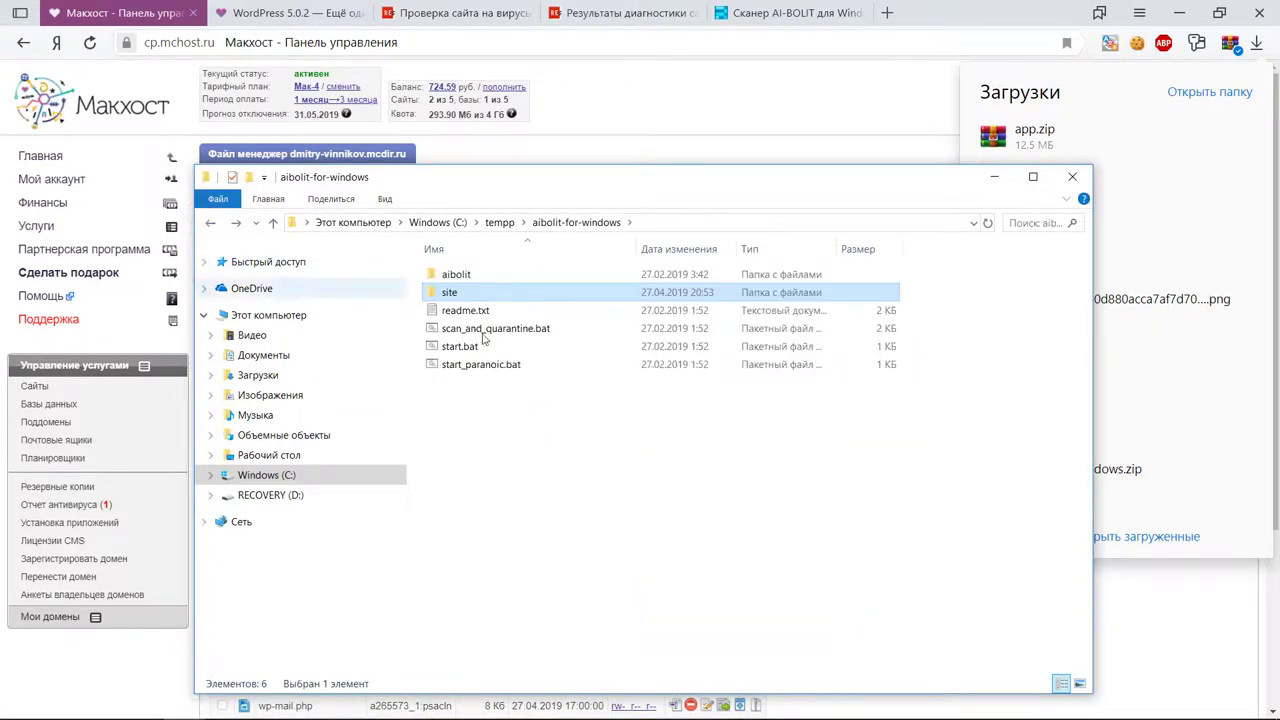
# Run start_paranoic.bat to scan the site files and move its console window off the folder's file list
pyautogui.click(538, 364)
pyautogui.doubleClick(538, 364)
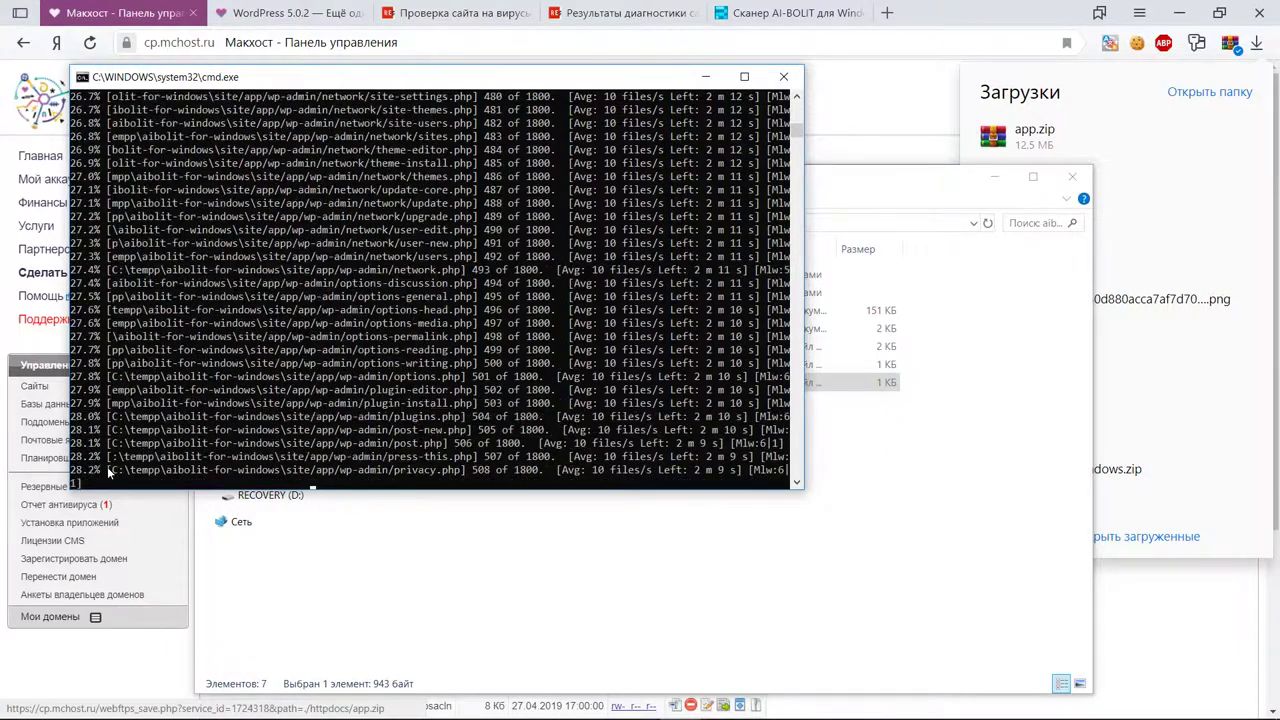
pyautogui.moveTo(335, 76); pyautogui.dragTo(211, 53)
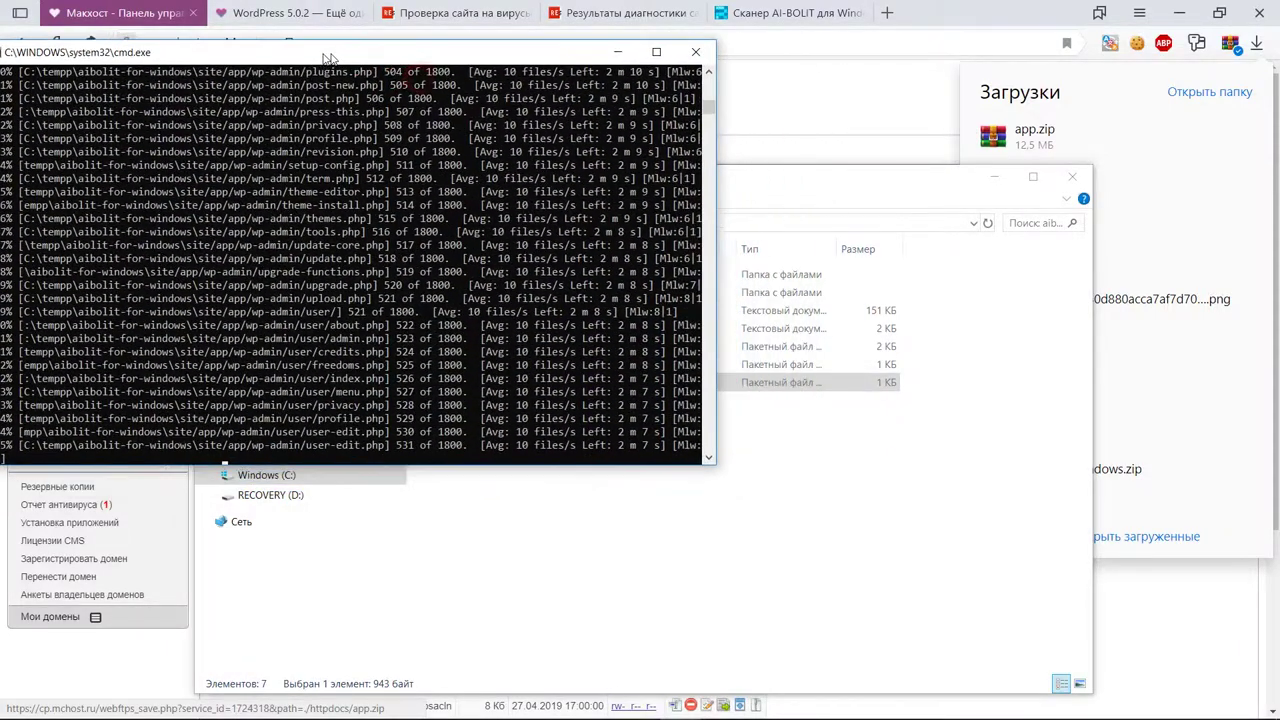
# Open start_paranoic.bat for editing in Notepad++, examine its commands, and close the editor
pyautogui.click(714, 388)
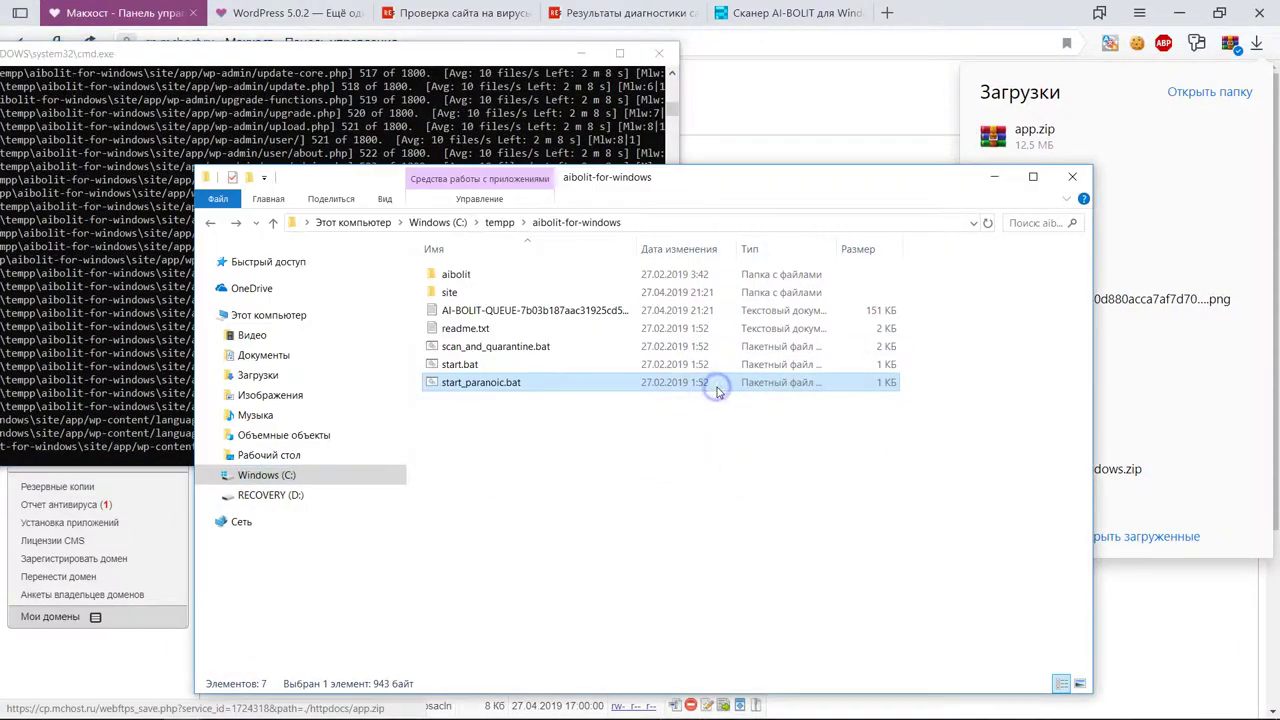
pyautogui.rightClick(720, 390)
pyautogui.click(765, 428)
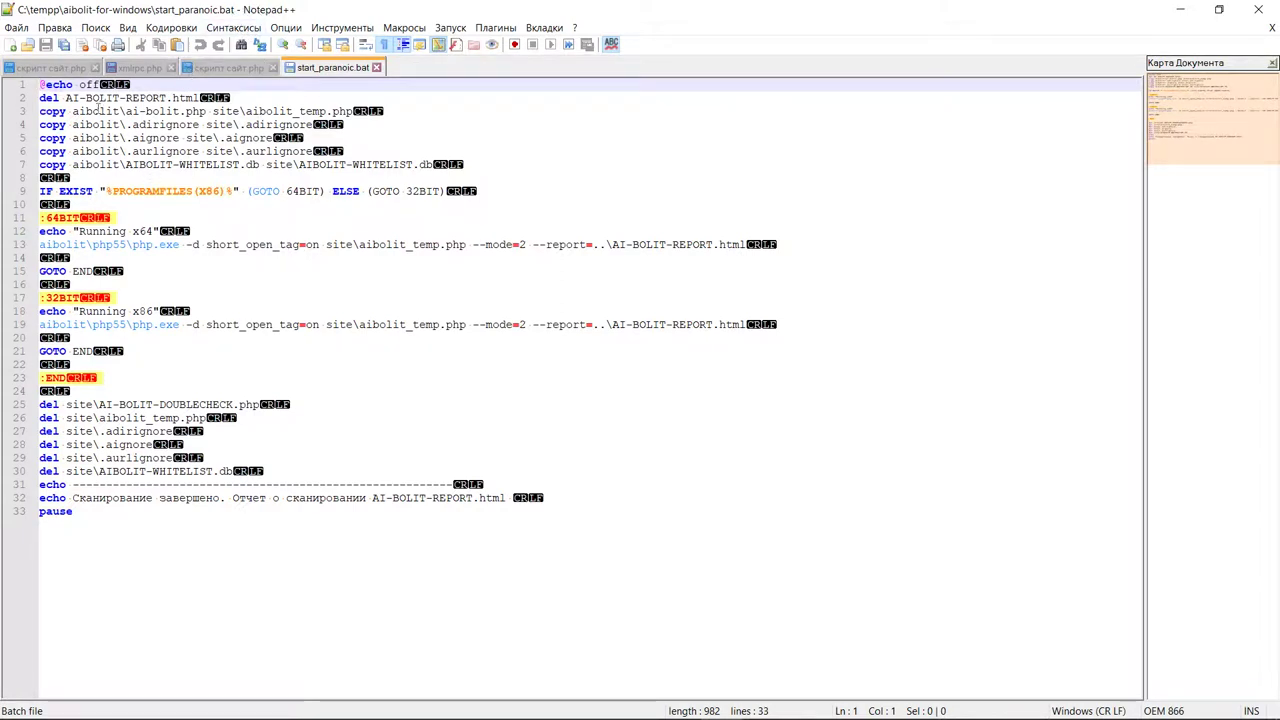
pyautogui.moveTo(632, 486); pyautogui.dragTo(88, 63)
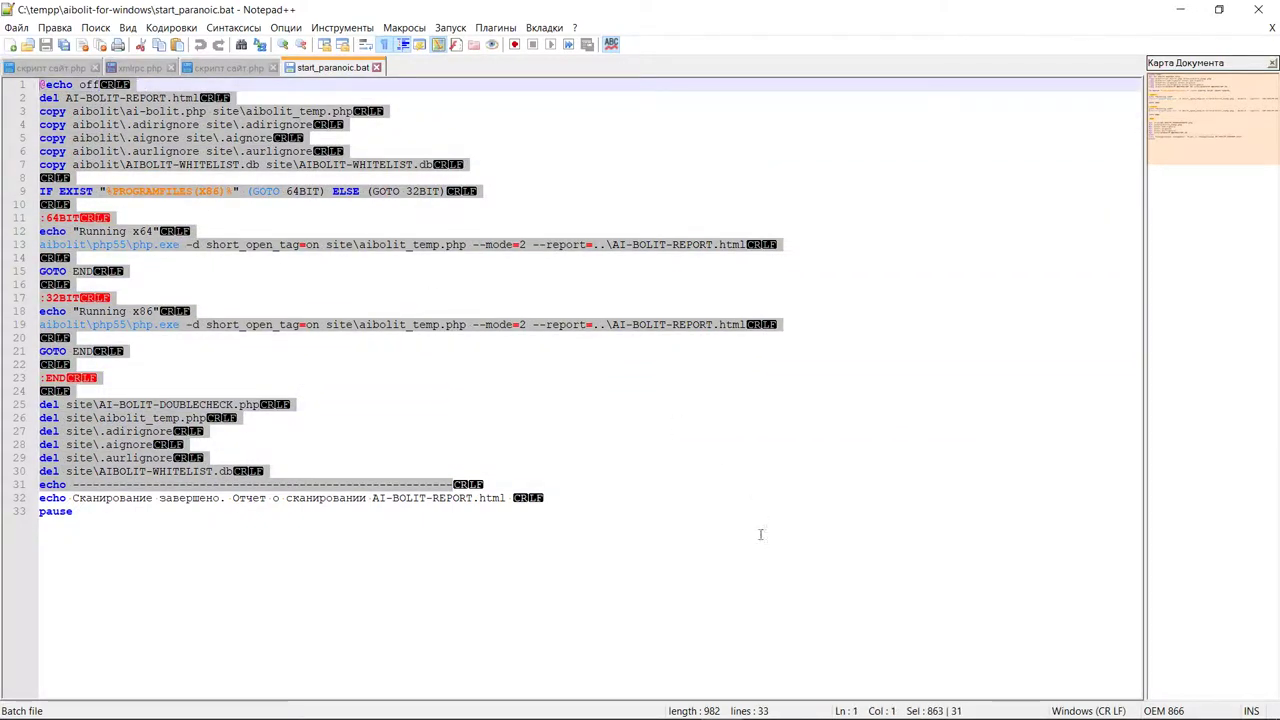
pyautogui.click(1270, 10)
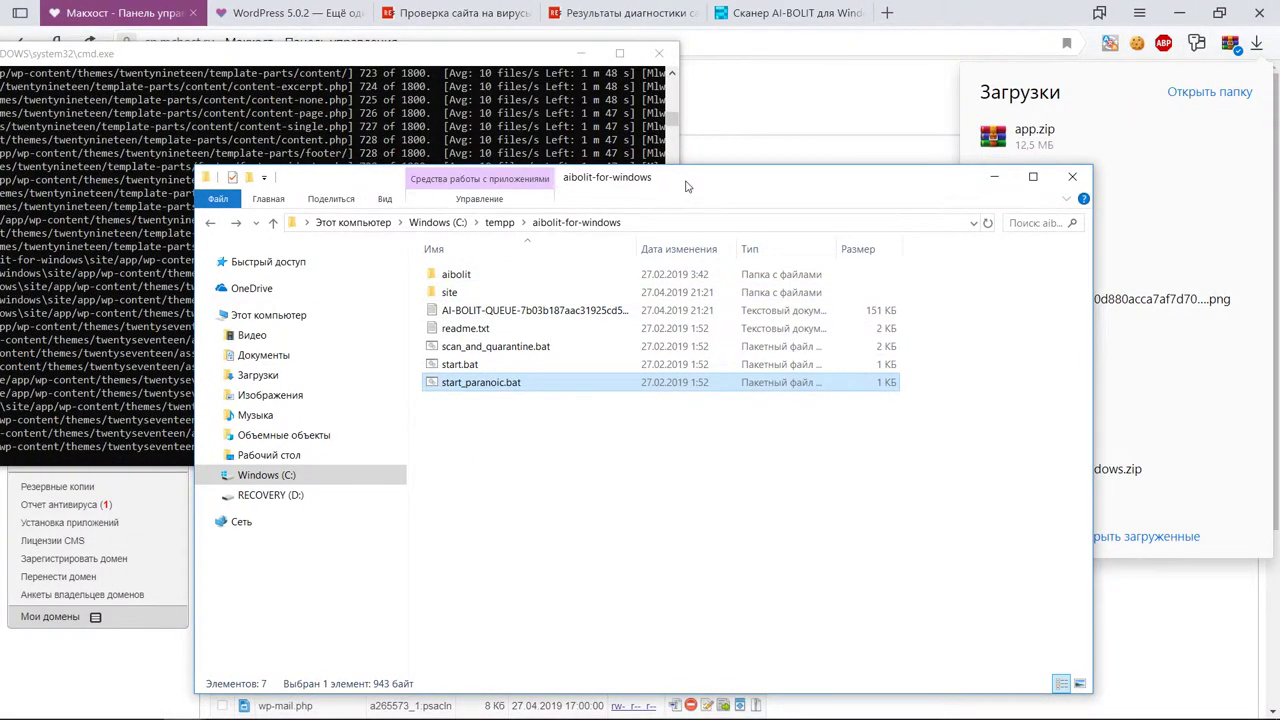
# Minimize the aibolit-for-windows folder window and move the scan's console window fully into view
pyautogui.moveTo(686, 186); pyautogui.dragTo(734, 201)
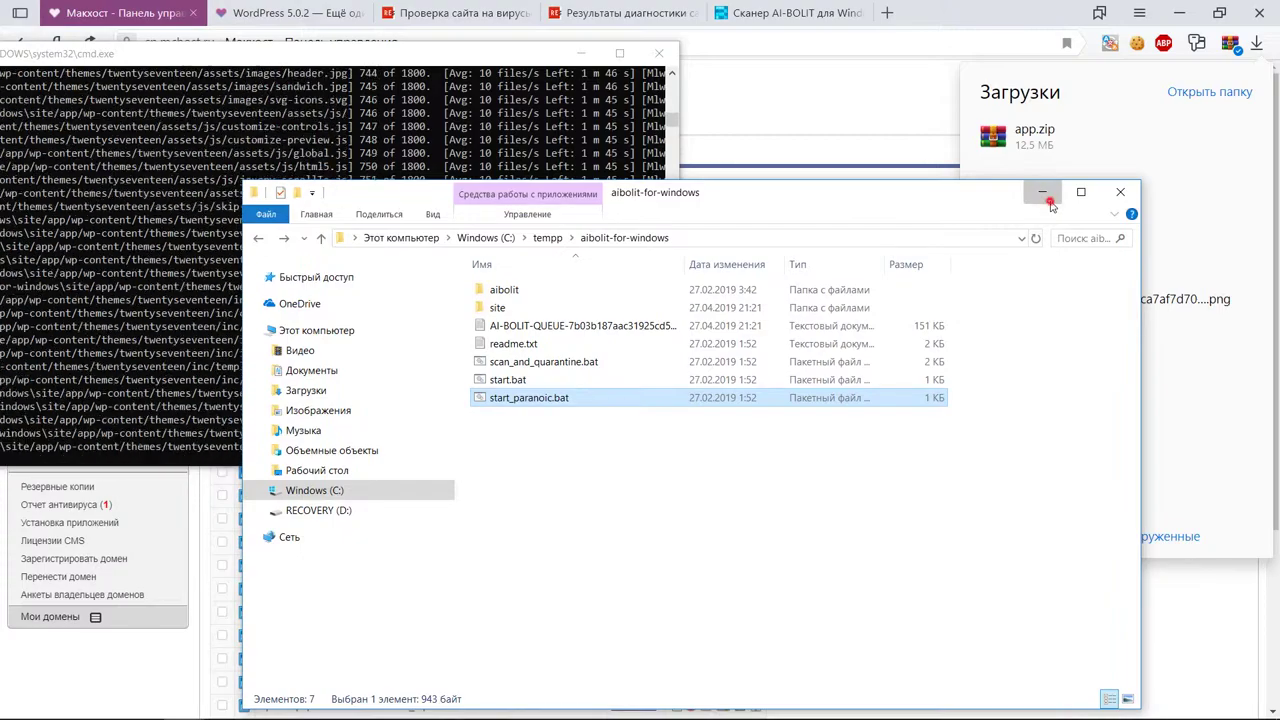
pyautogui.click(1043, 192)
pyautogui.moveTo(466, 55); pyautogui.dragTo(898, 128)
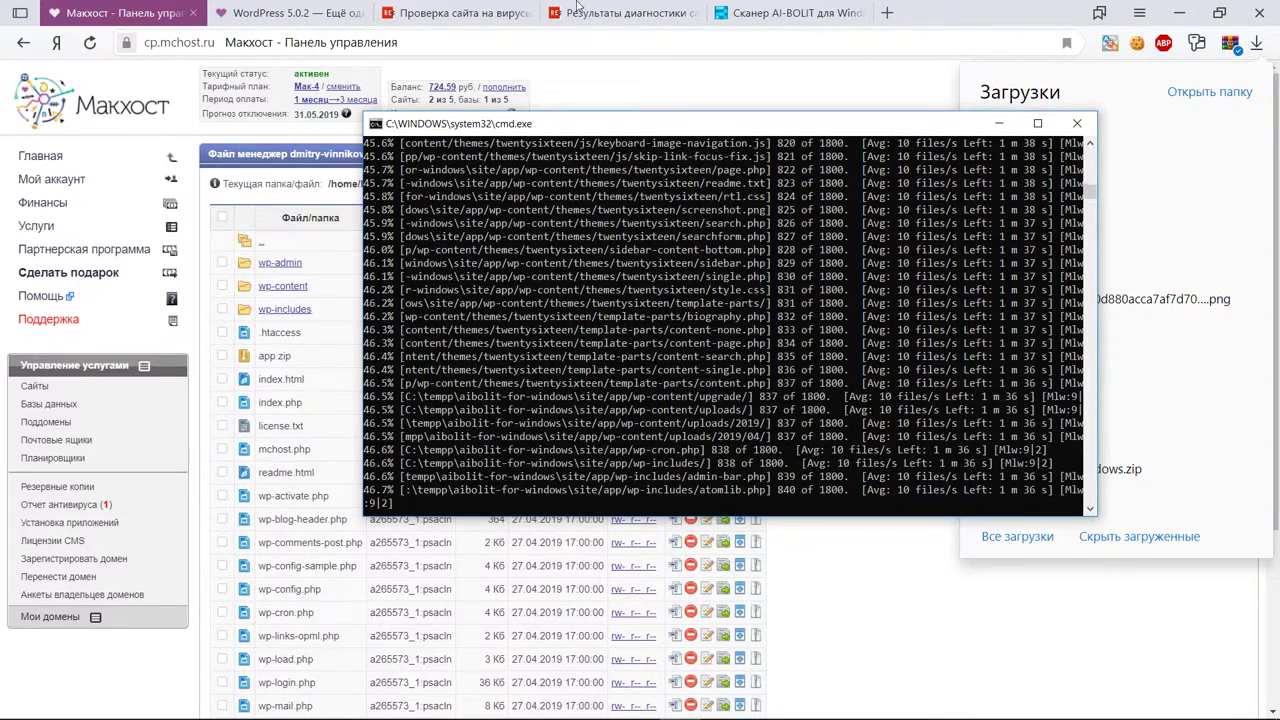
# Run the ReScan.pro online check on the entered script address, and view the first page listed under the page errors
pyautogui.click(472, 14)
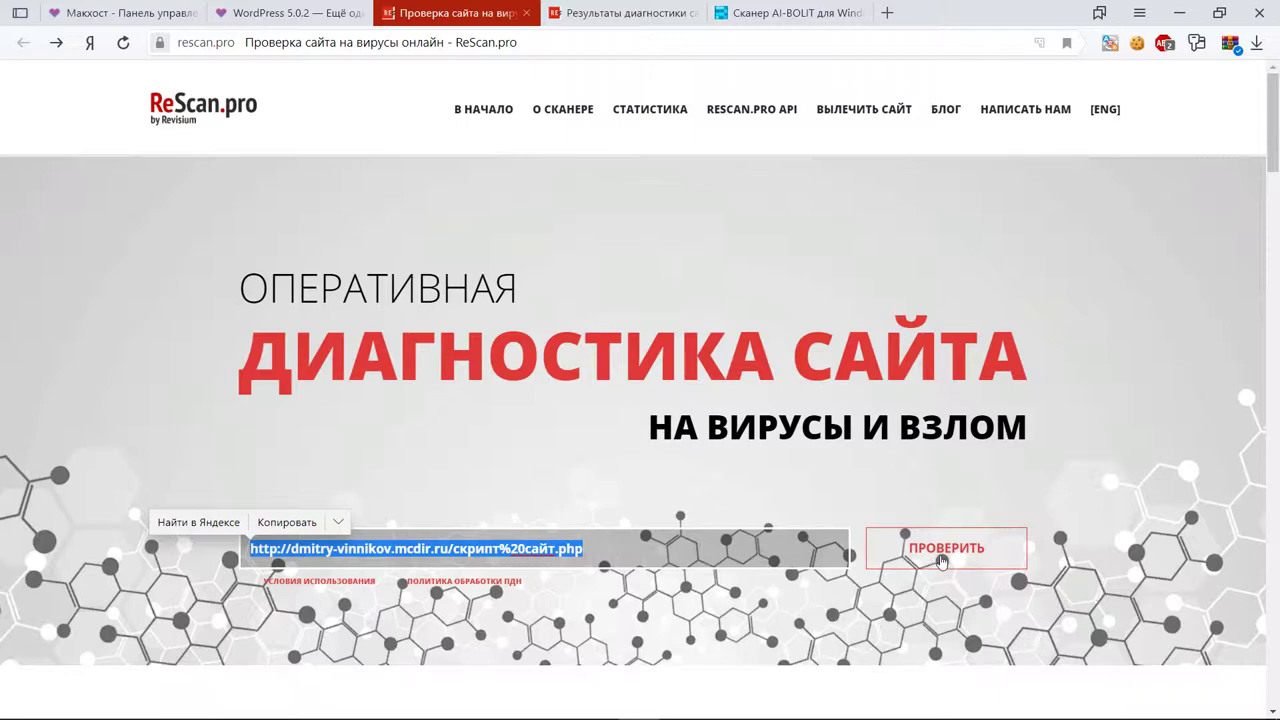
pyautogui.click(940, 560)
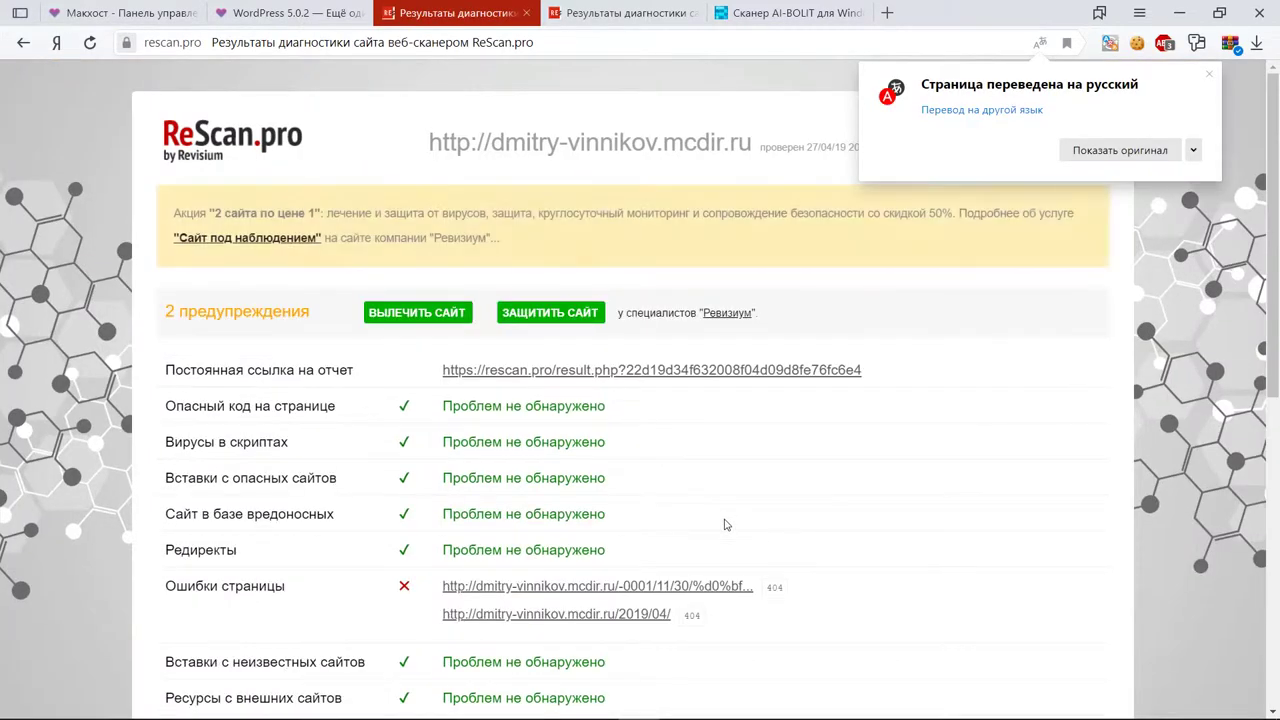
pyautogui.scroll(-1, 516, 463)
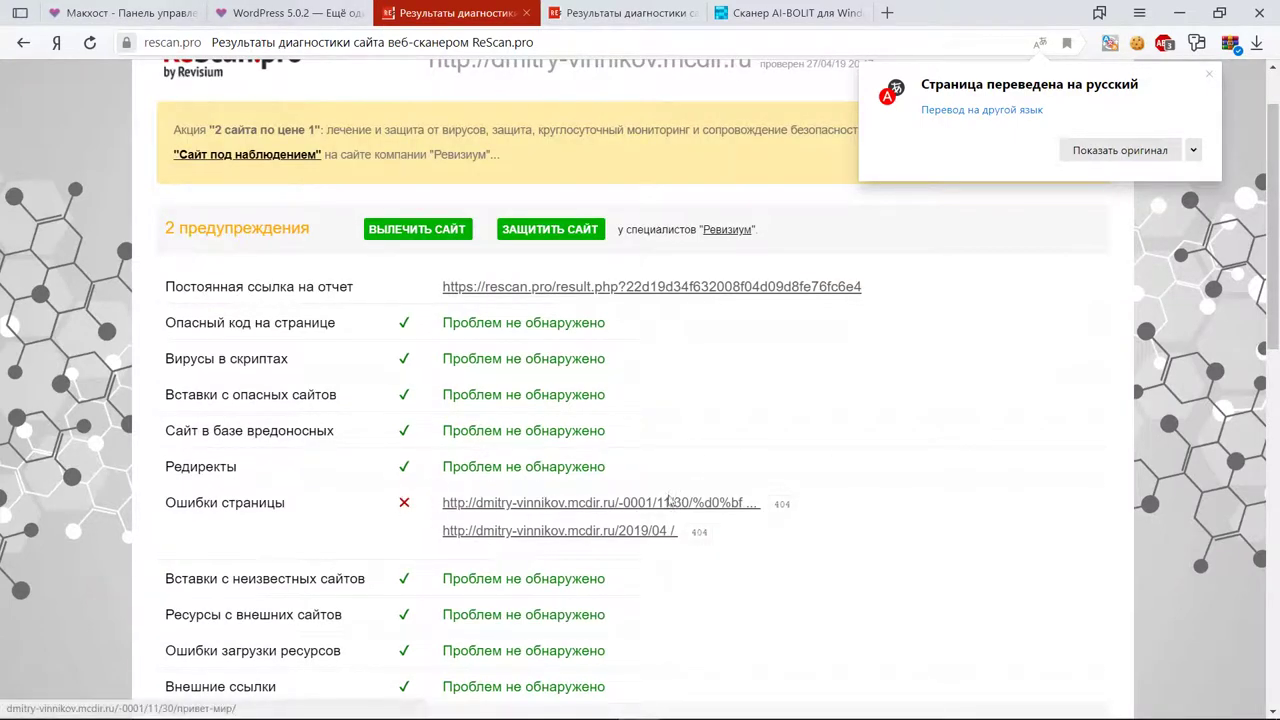
pyautogui.click(632, 505)
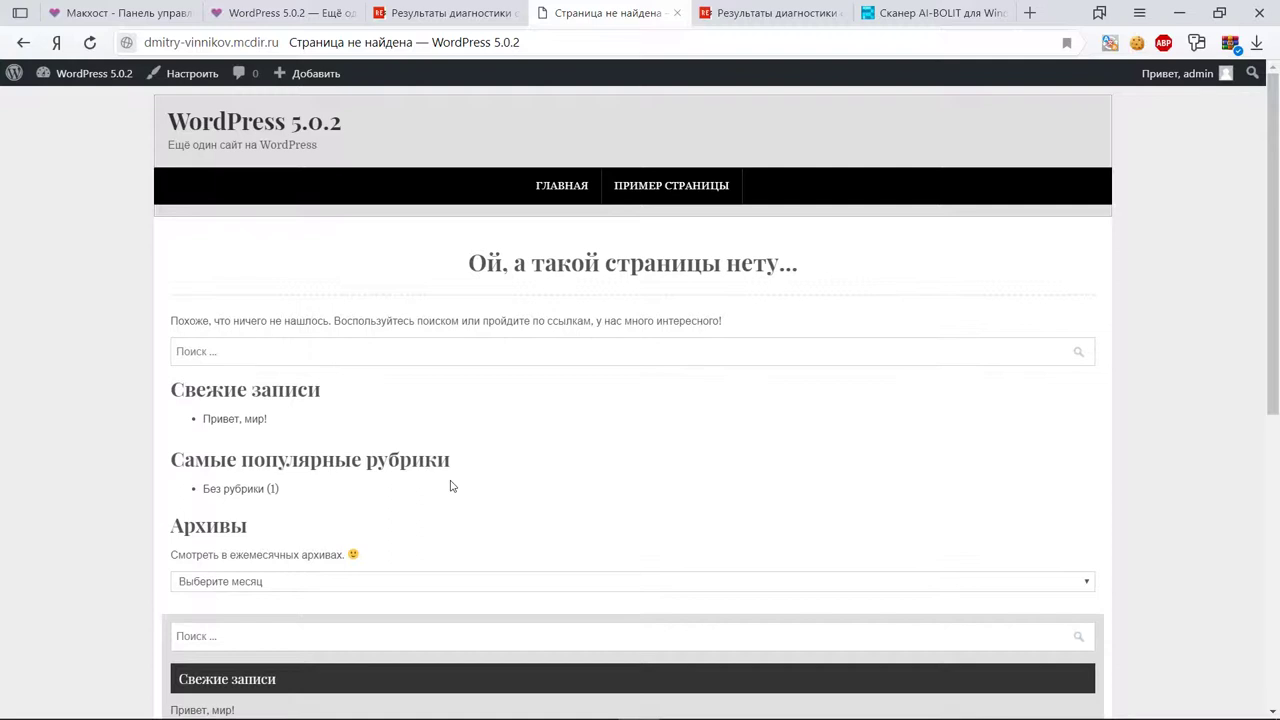
pyautogui.click(679, 13)
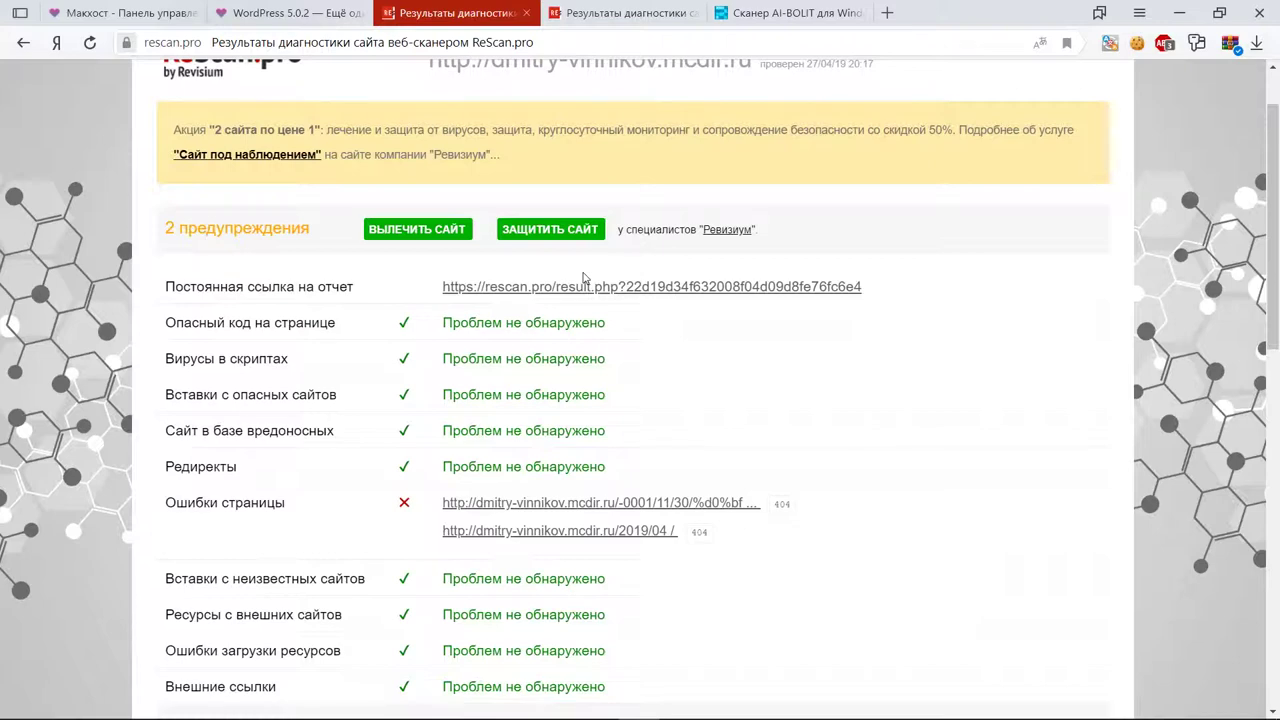
# Review the rest of the ReScan.pro report, including the additional information, and switch to the other open diagnostic results page
pyautogui.scroll(-1, 562, 340)
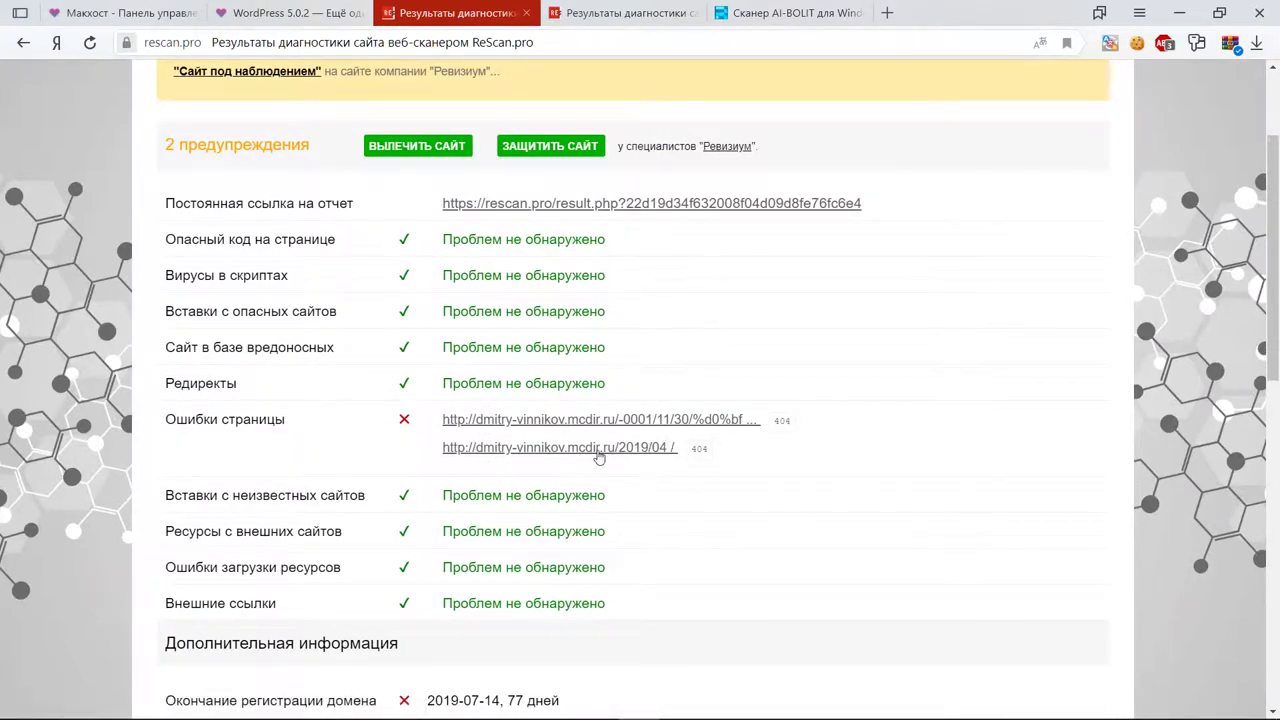
pyautogui.scroll(-3, 598, 456)
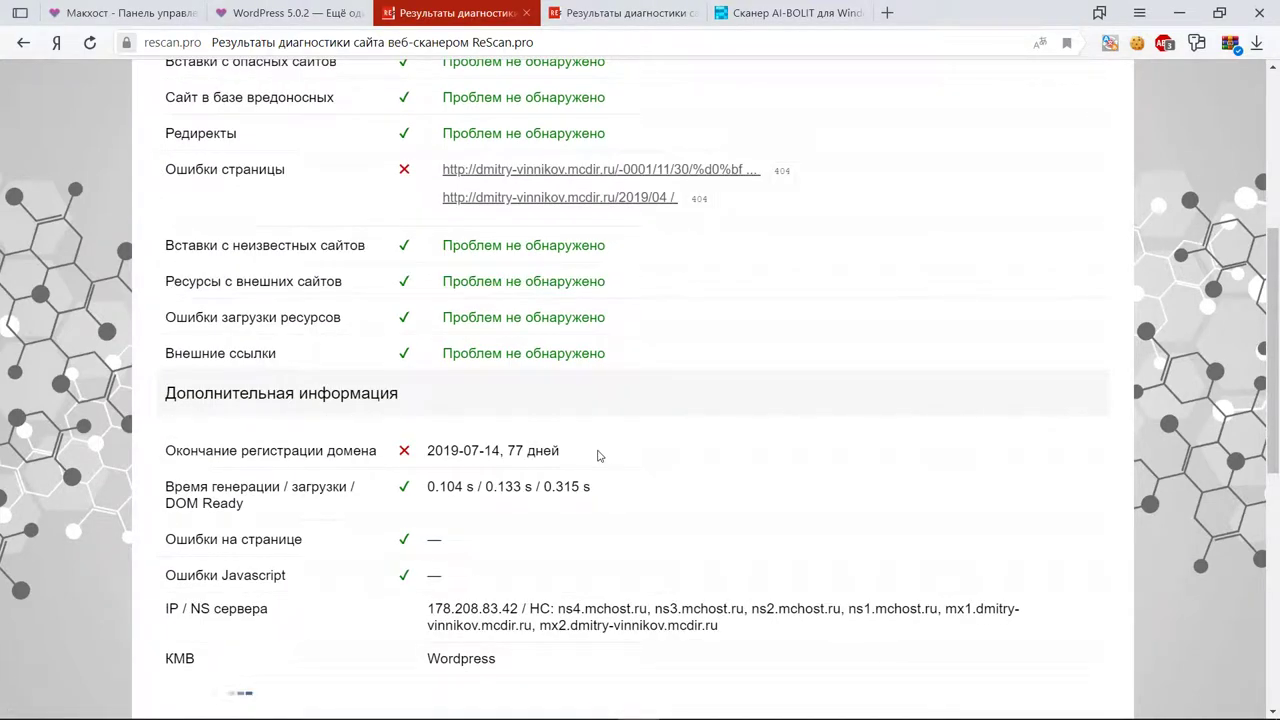
pyautogui.scroll(-1, 598, 456)
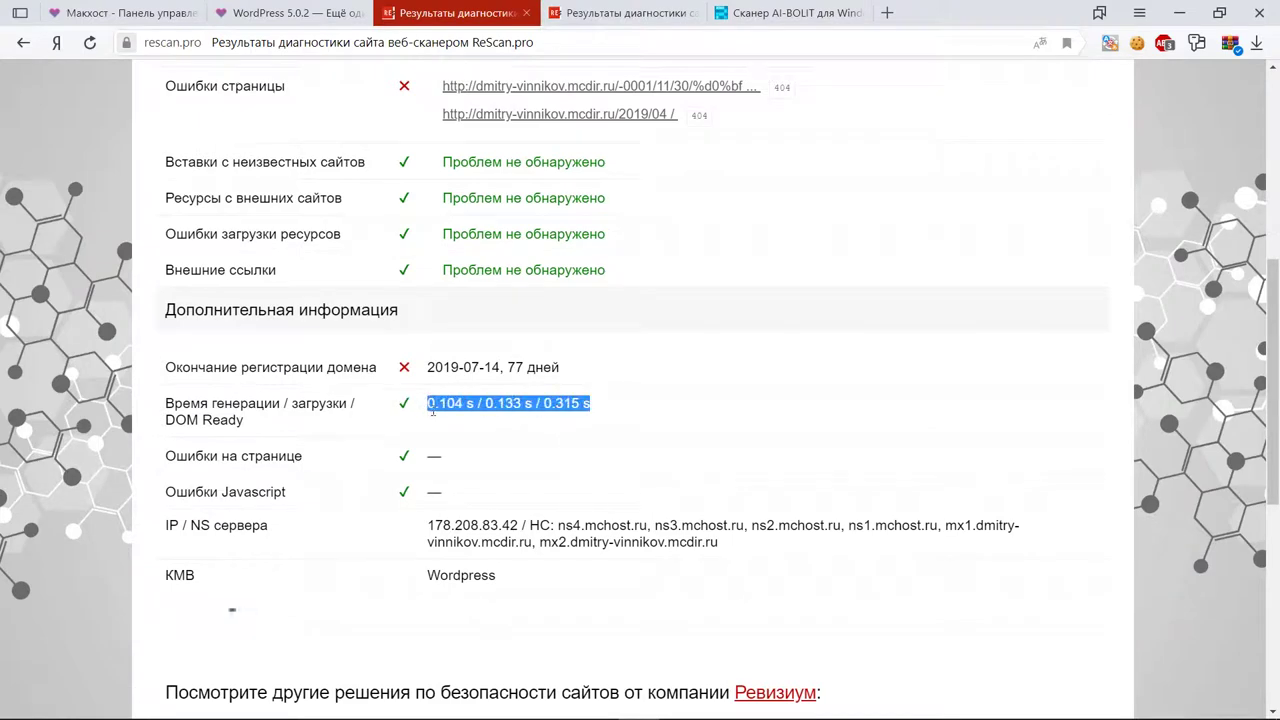
pyautogui.scroll(-3, 393, 535)
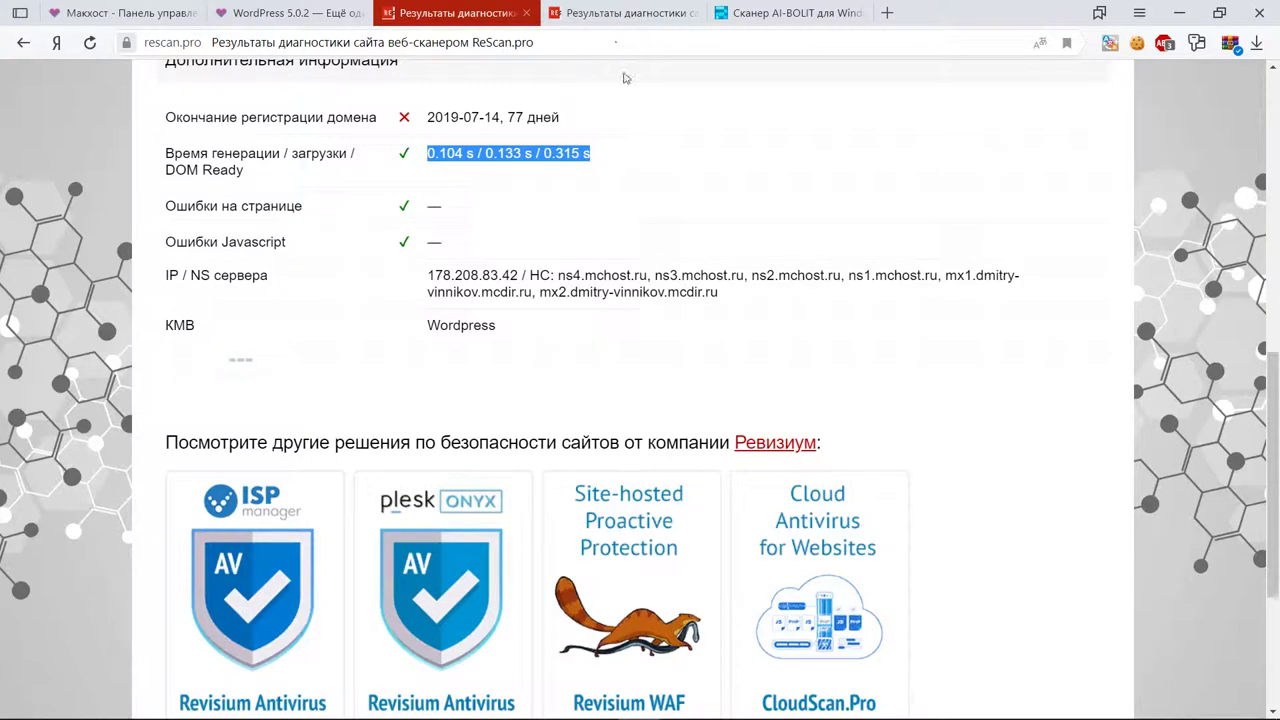
pyautogui.scroll(7, 631, 225)
pyautogui.scroll(2, 630, 74)
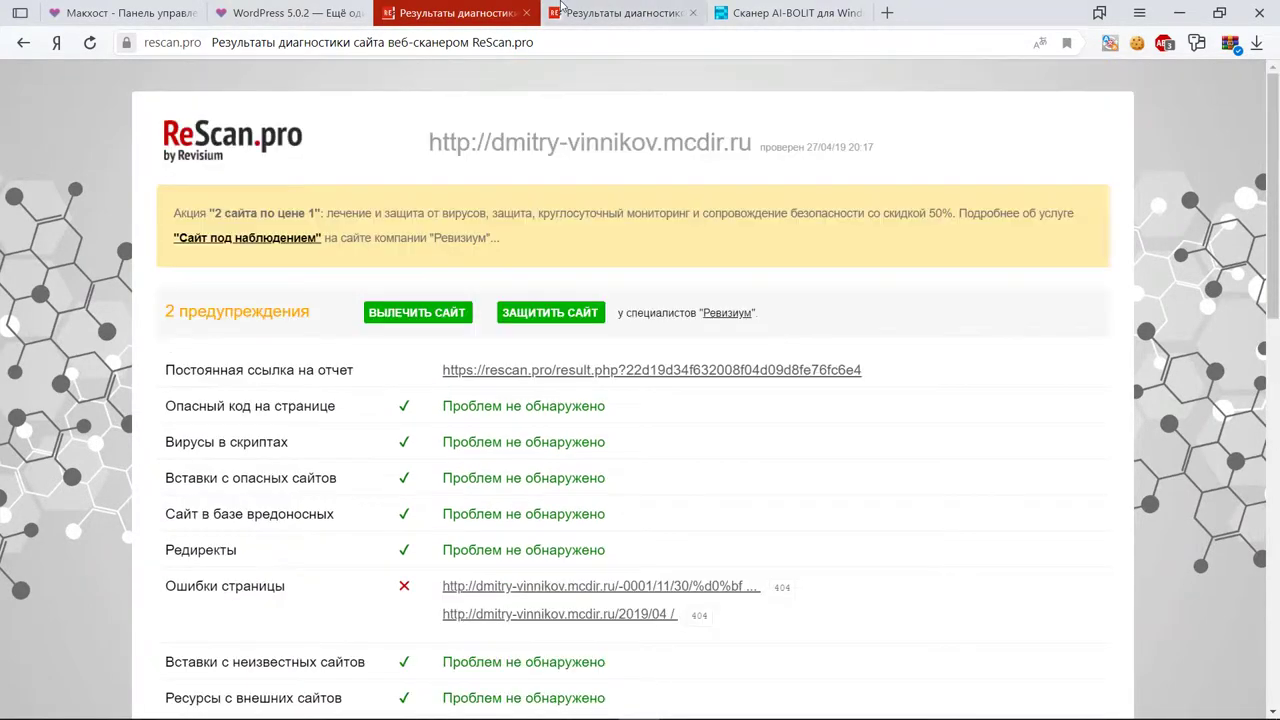
pyautogui.click(603, 12)
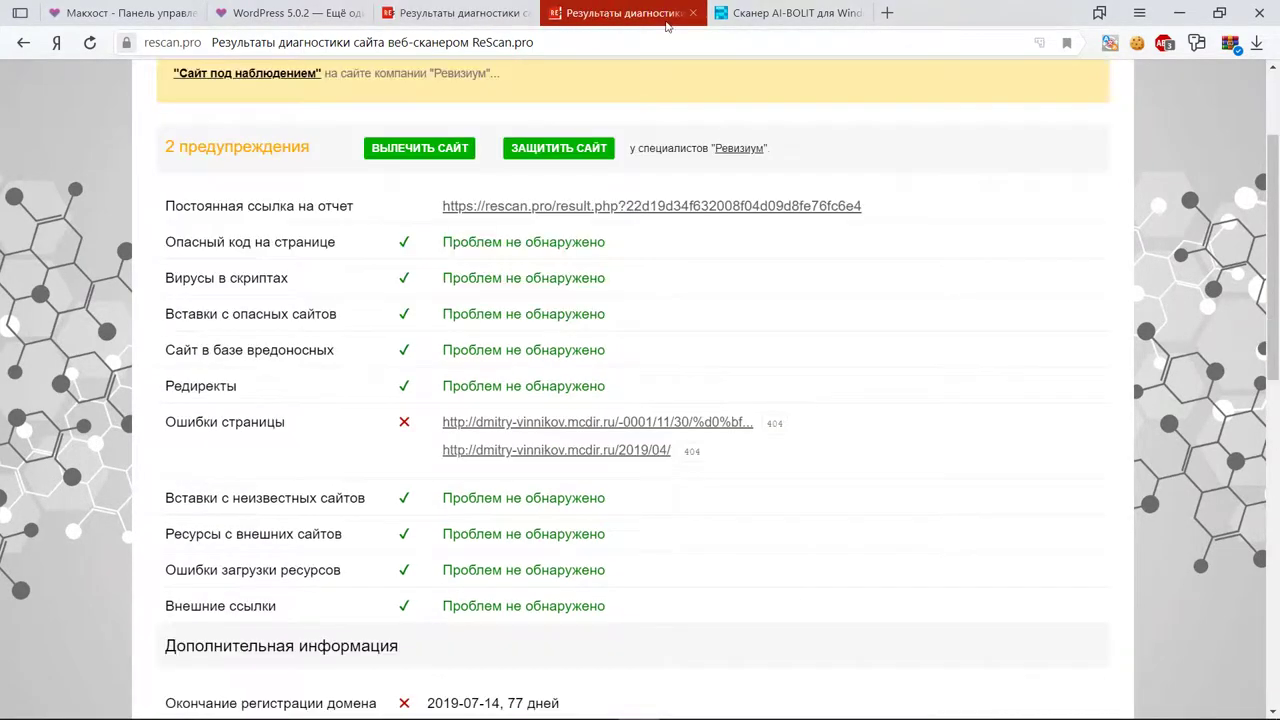
# Bring back the AI-Bolit console window, maximize it to look through the scan log, and restore its size
pyautogui.click(681, 706)
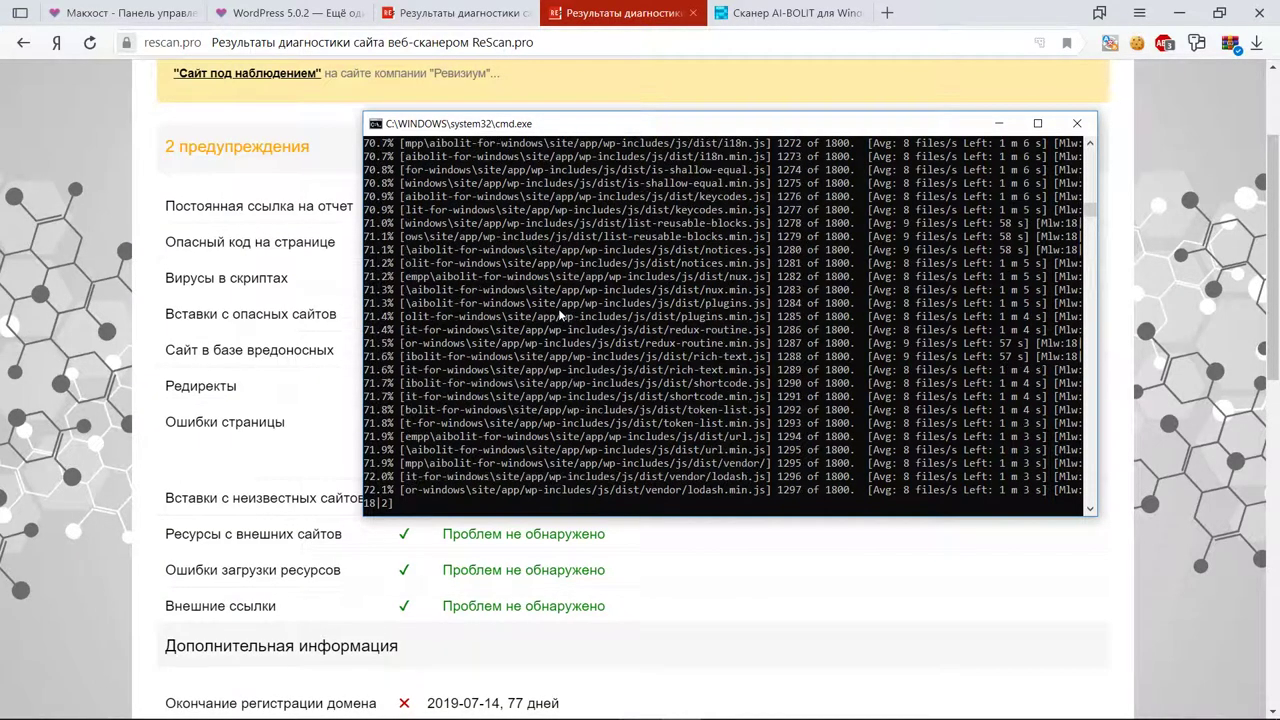
pyautogui.click(1038, 123)
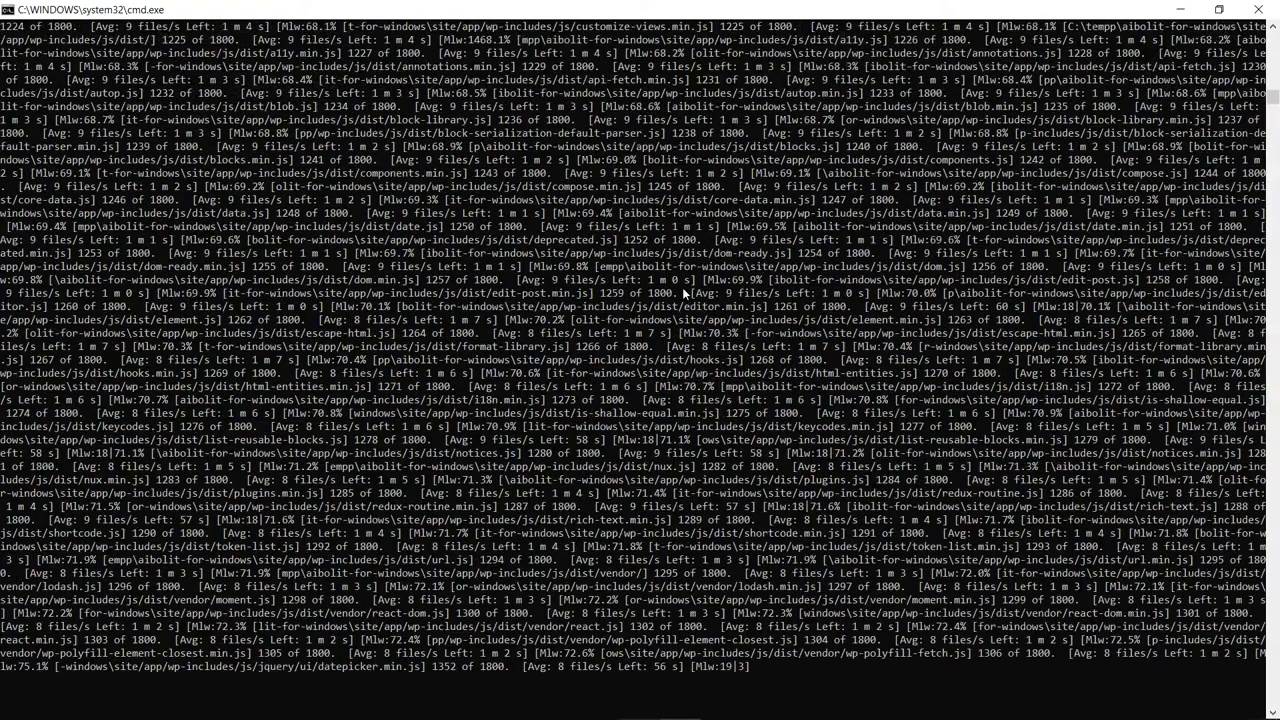
pyautogui.scroll(15, 1278, 252)
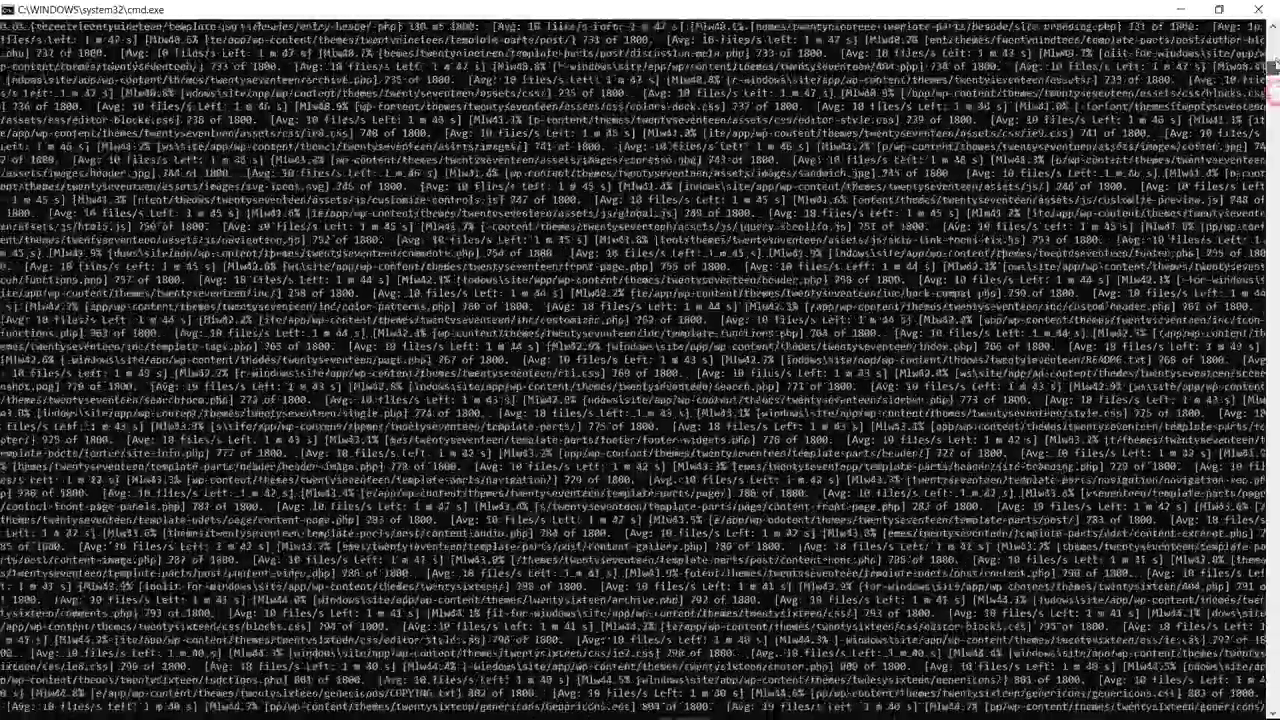
pyautogui.scroll(-20, 1272, 120)
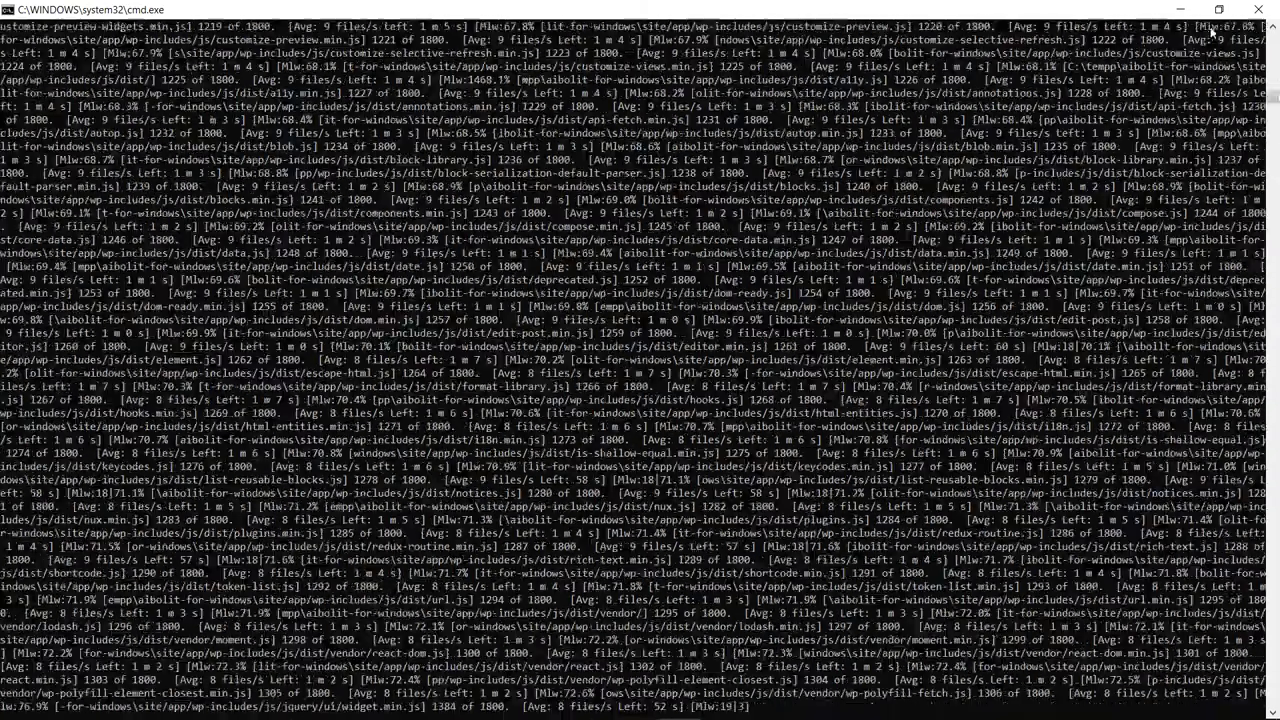
pyautogui.click(1219, 9)
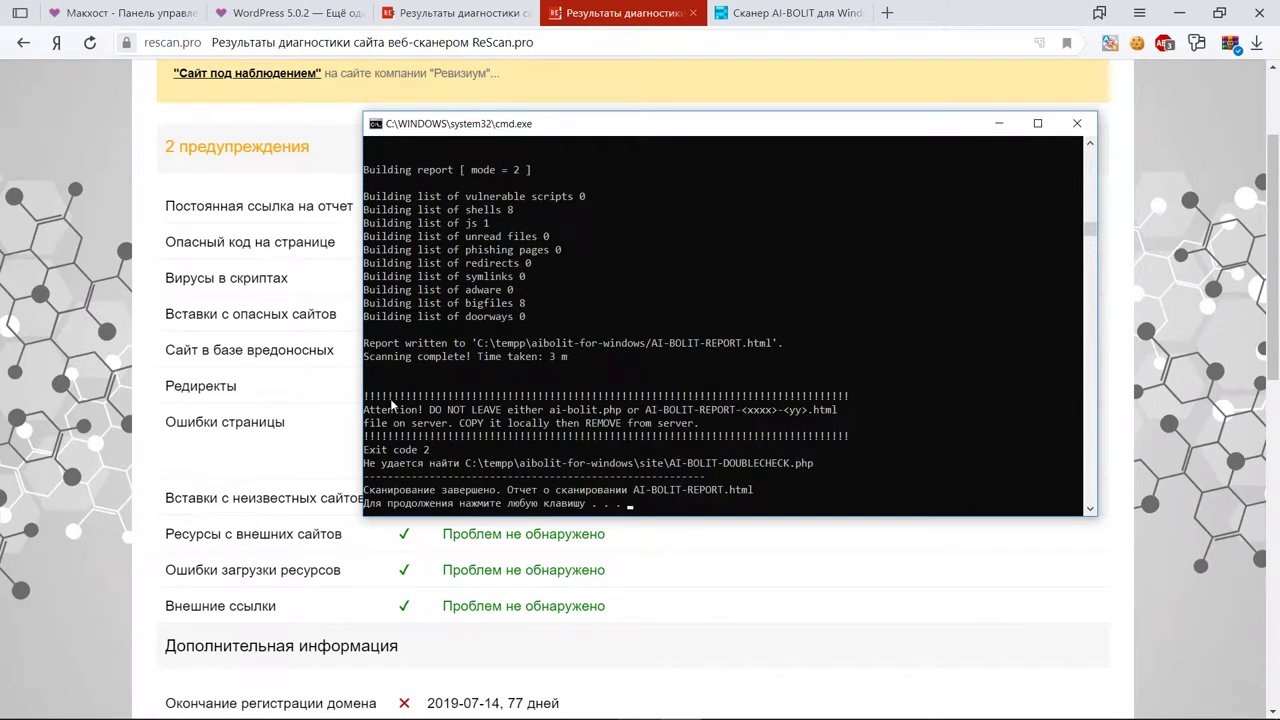
# Dismiss the finished scan console, minimize the browser and open the C:\tempp\aibolit-for-windows folder in File Explorer
pyautogui.press('Return')
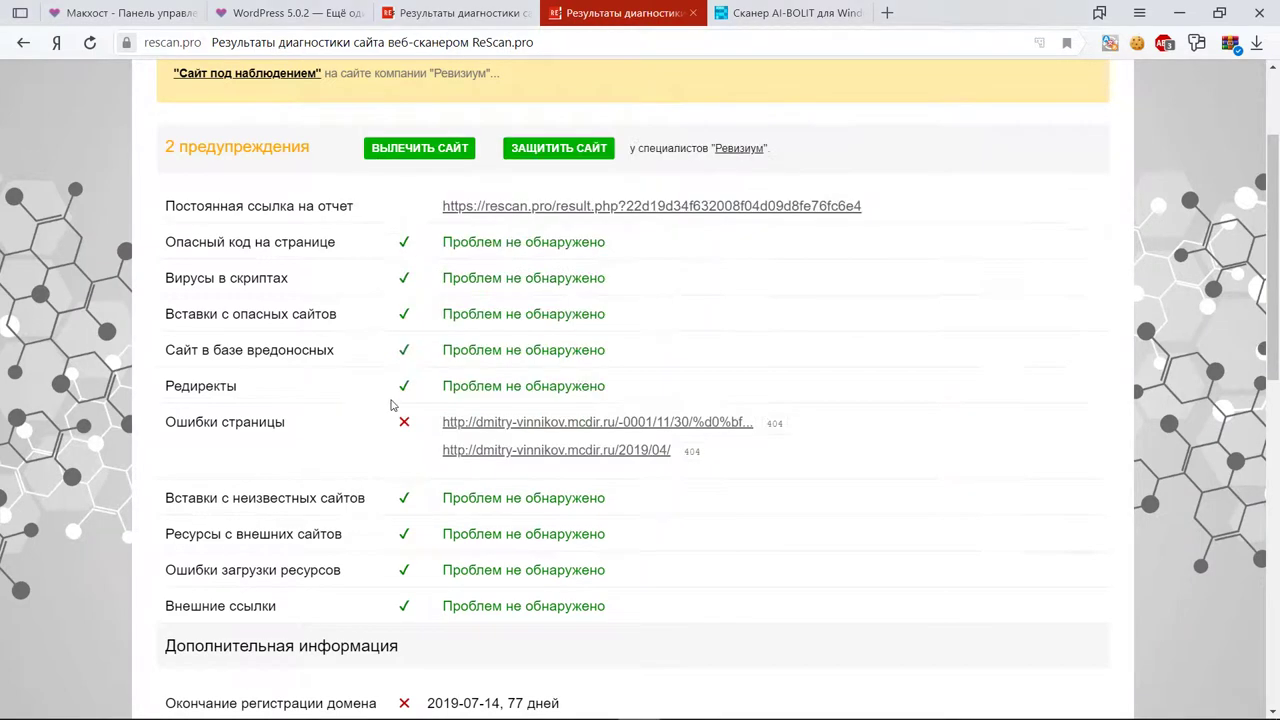
pyautogui.click(1177, 12)
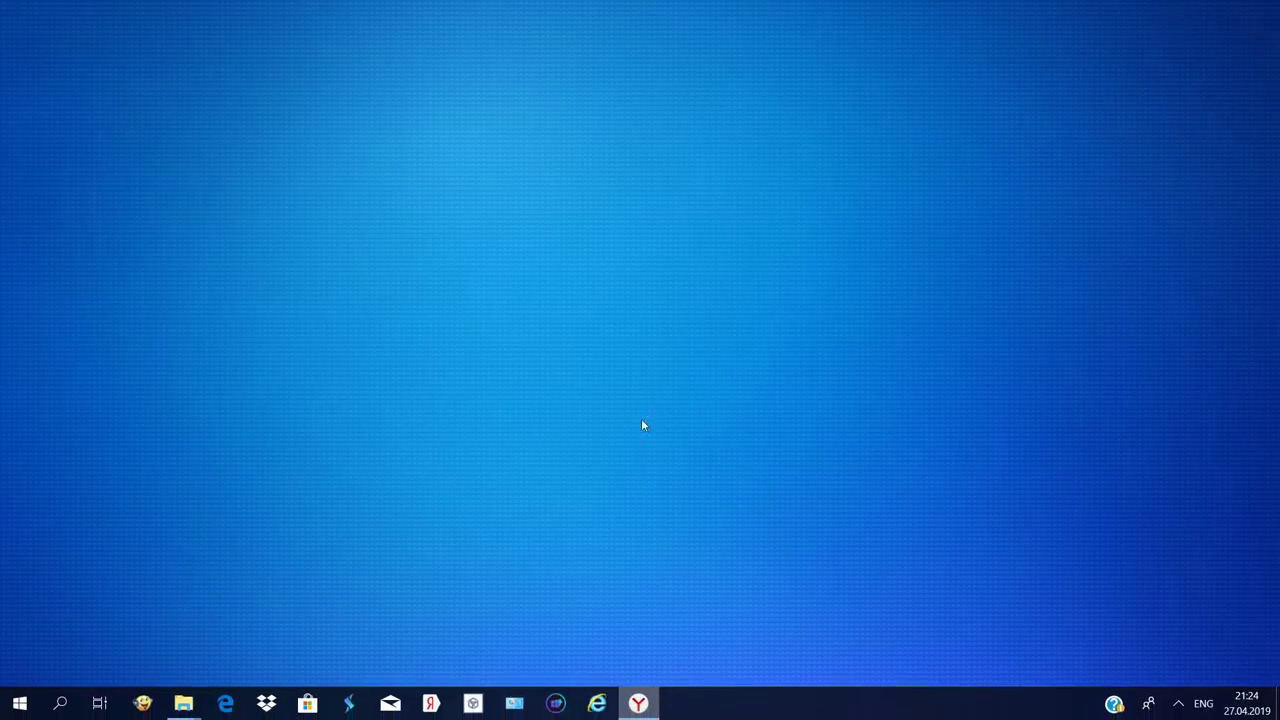
pyautogui.moveTo(183, 703)
pyautogui.click(251, 664)
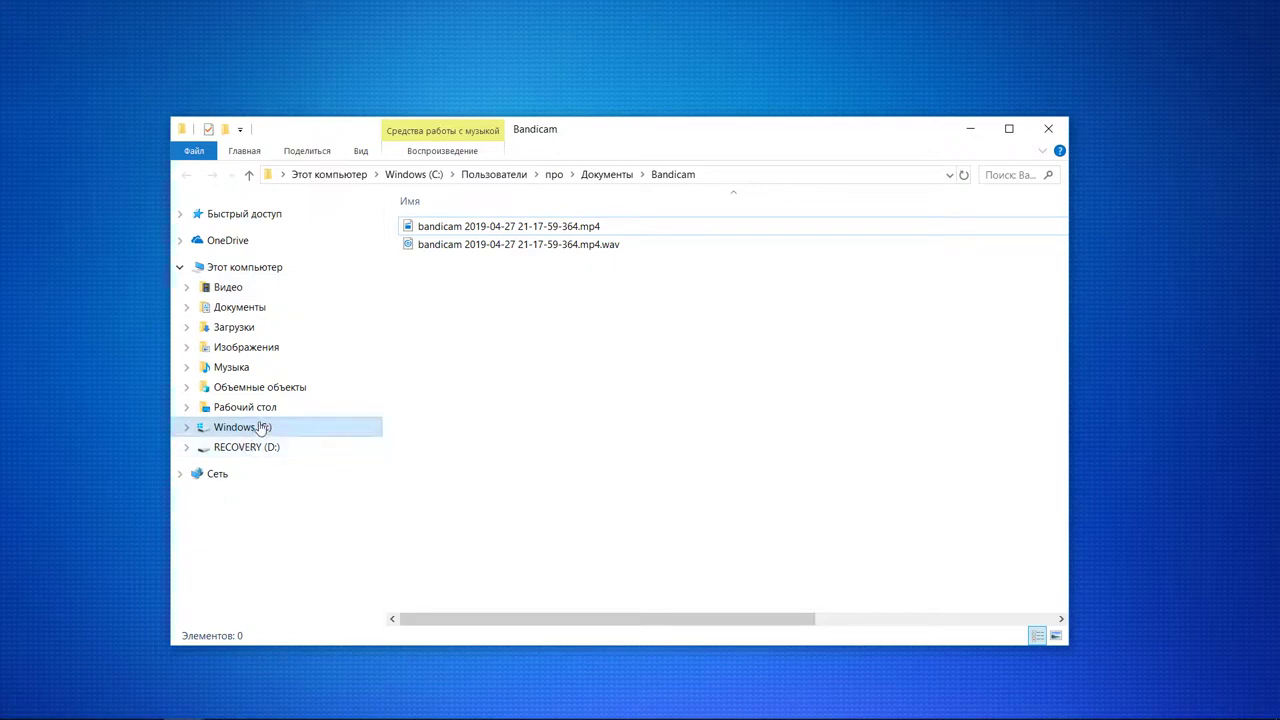
pyautogui.click(246, 426)
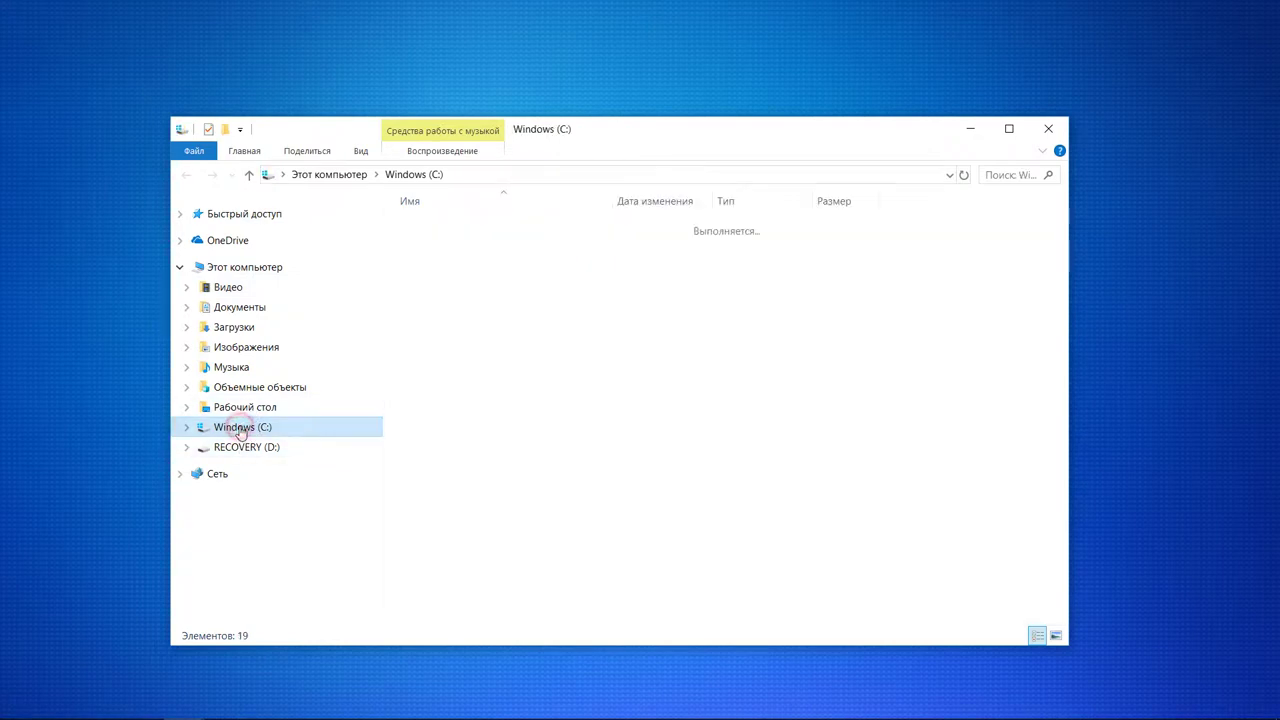
pyautogui.click(486, 516)
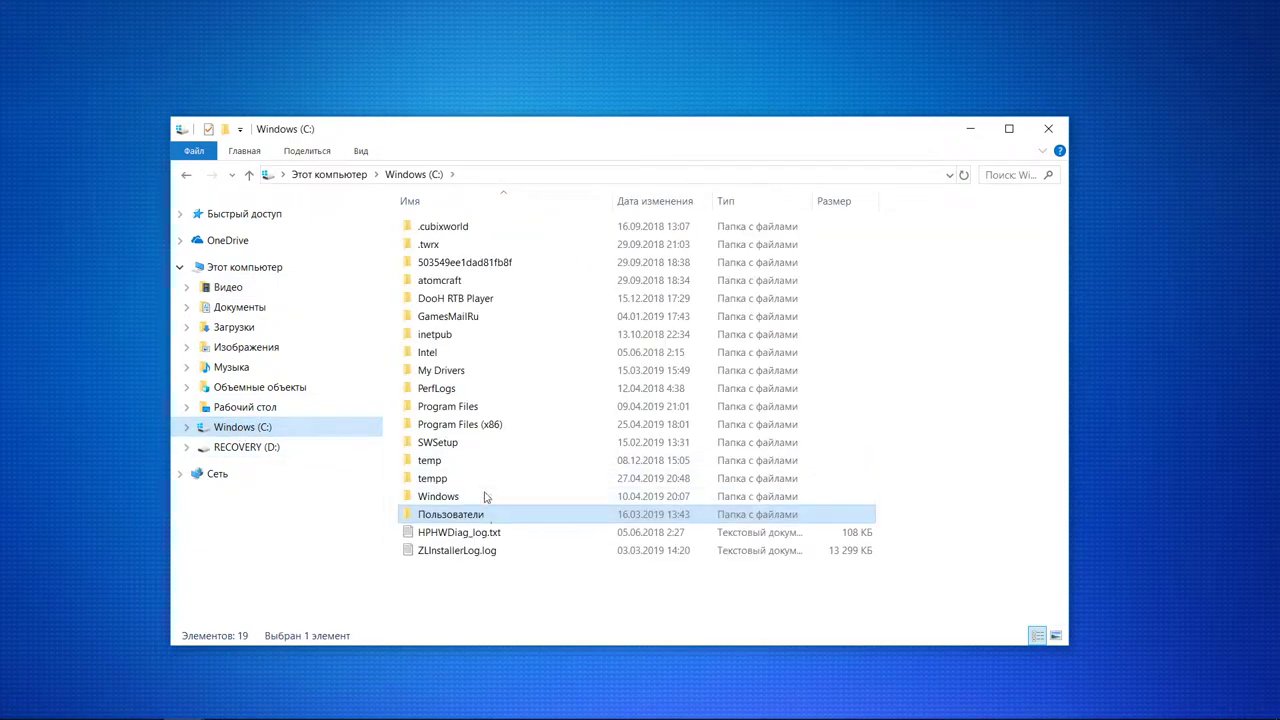
pyautogui.doubleClick(460, 479)
pyautogui.doubleClick(516, 225)
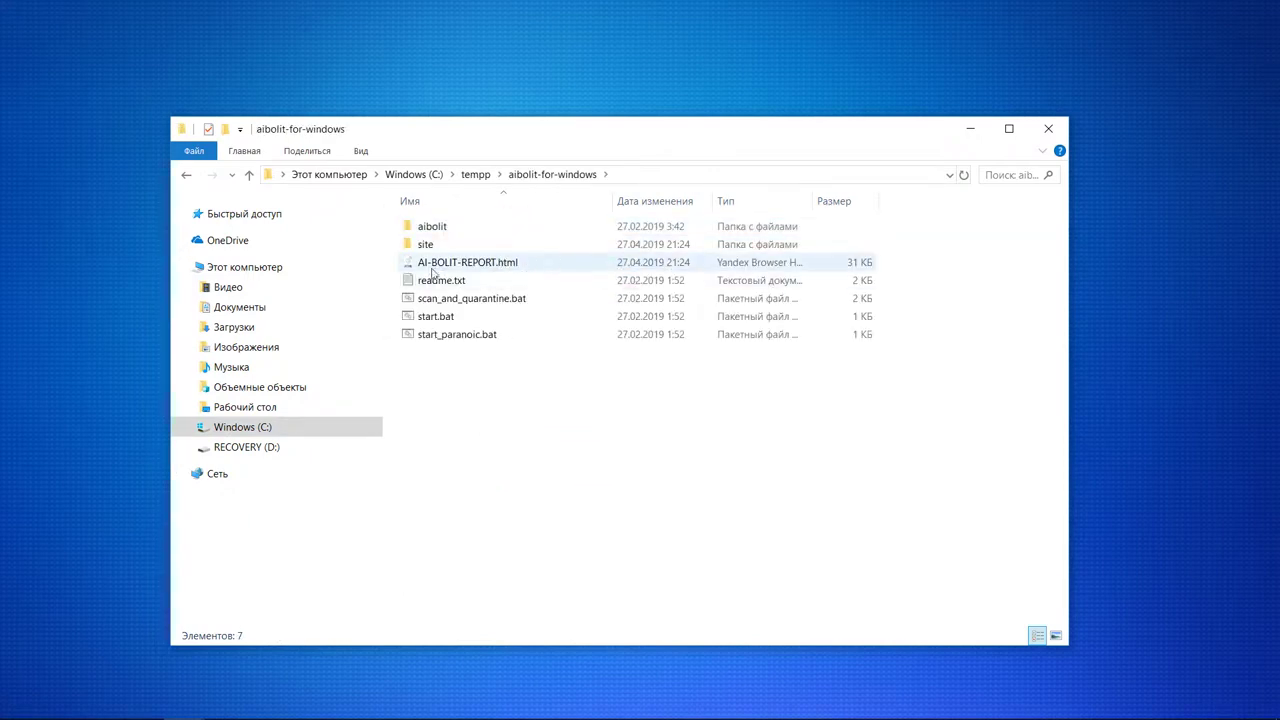
# Open AI-BOLIT-REPORT.html in a maximized browser window and examine the path of the first file under the critical remarks
pyautogui.doubleClick(557, 263)
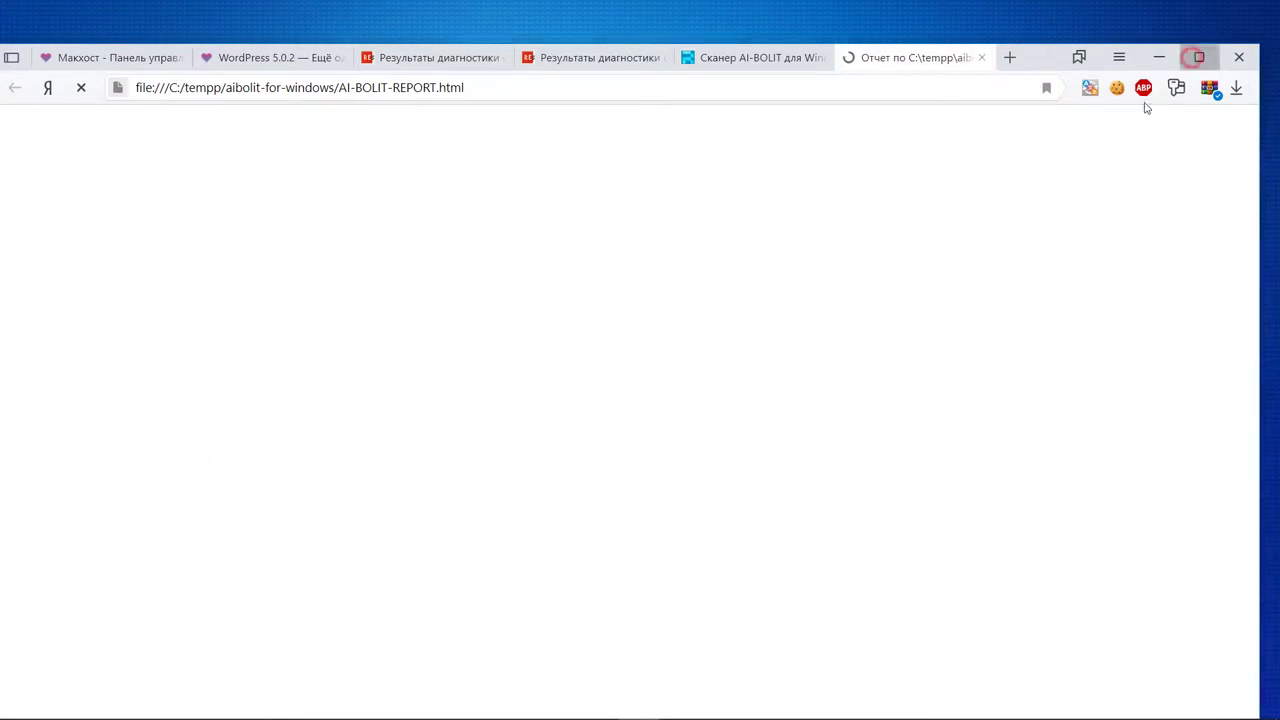
pyautogui.click(1199, 57)
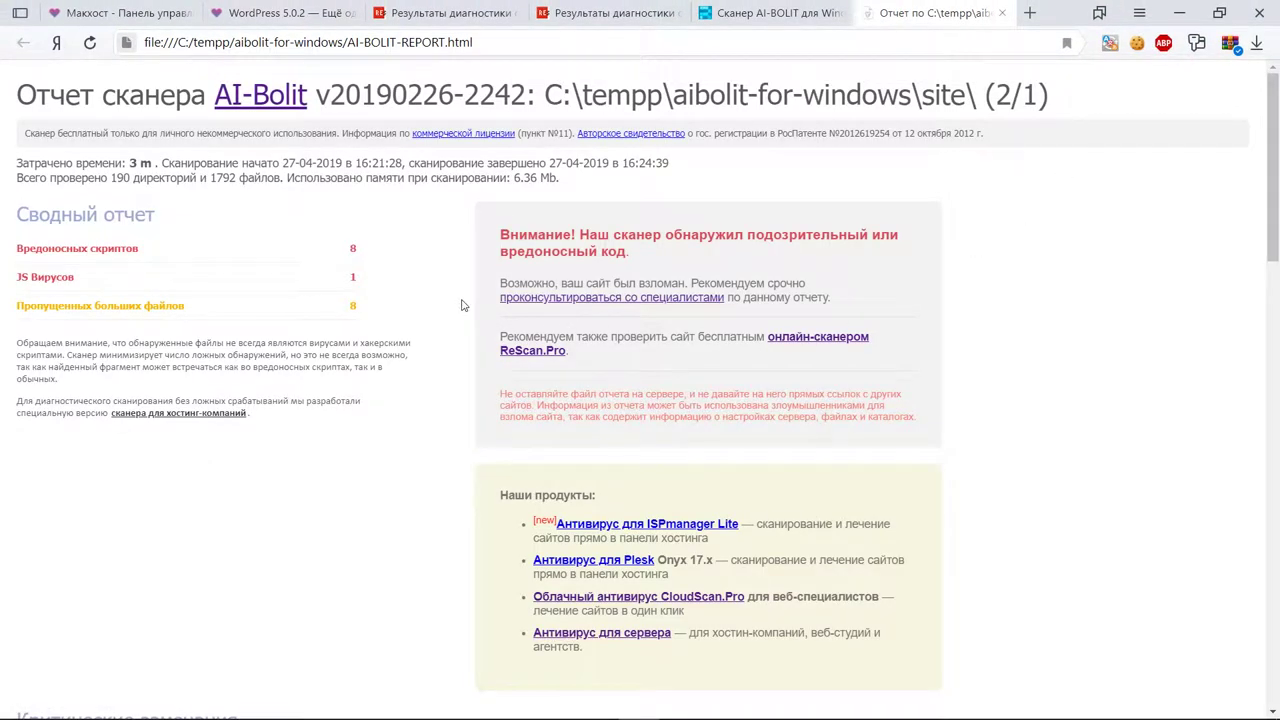
pyautogui.scroll(-4, 462, 305)
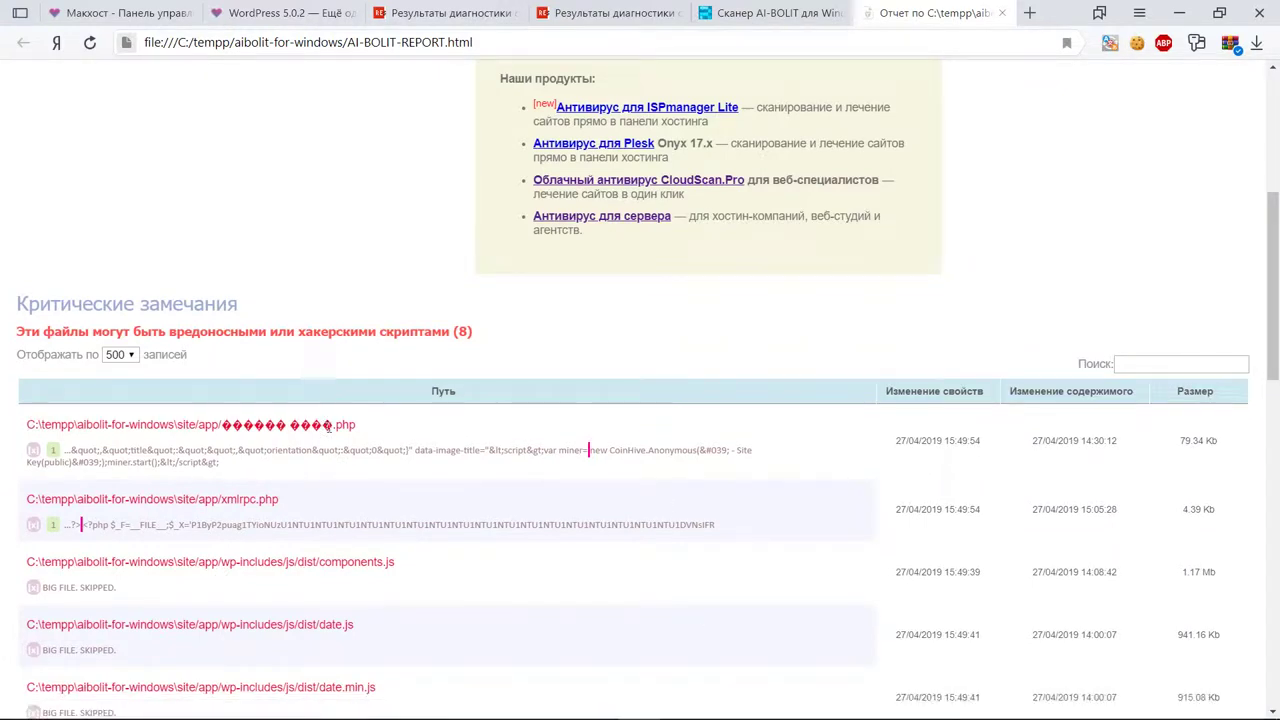
pyautogui.moveTo(332, 425); pyautogui.dragTo(222, 426)
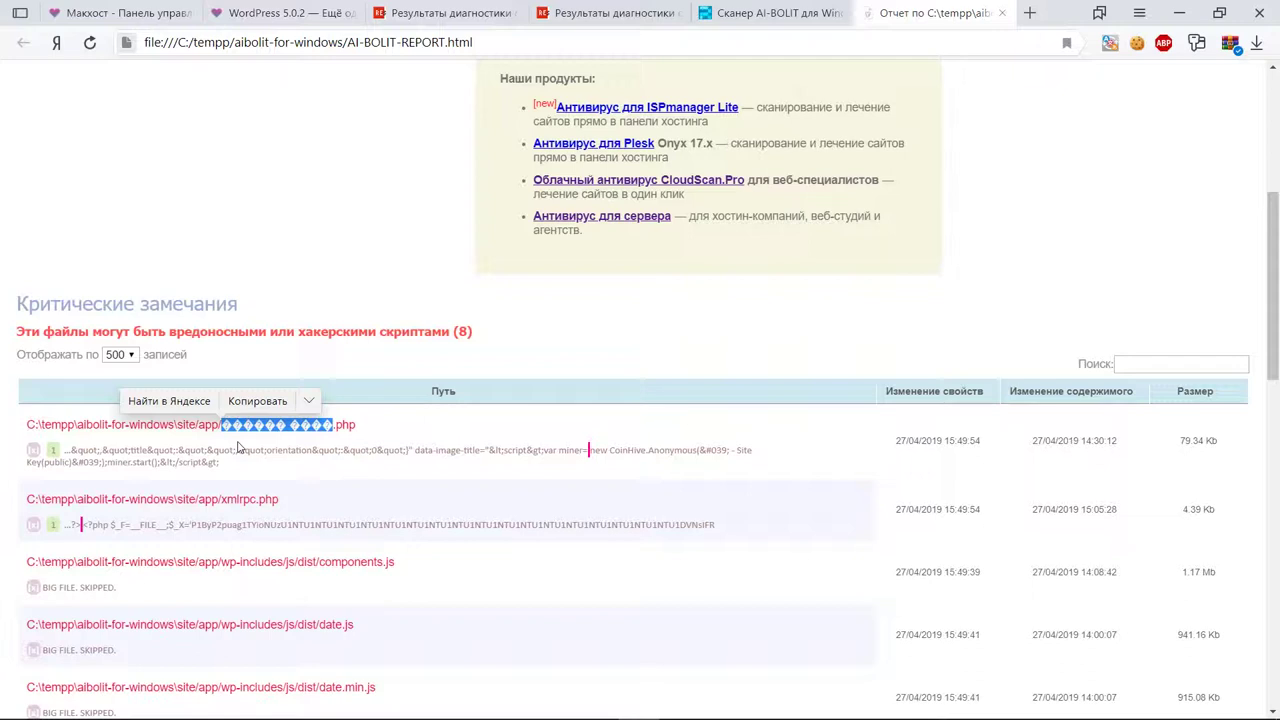
pyautogui.click(320, 425)
pyautogui.moveTo(323, 426)
pyautogui.mouseDown()
pyautogui.moveTo(288, 428)
pyautogui.moveTo(324, 430)
pyautogui.mouseUp()
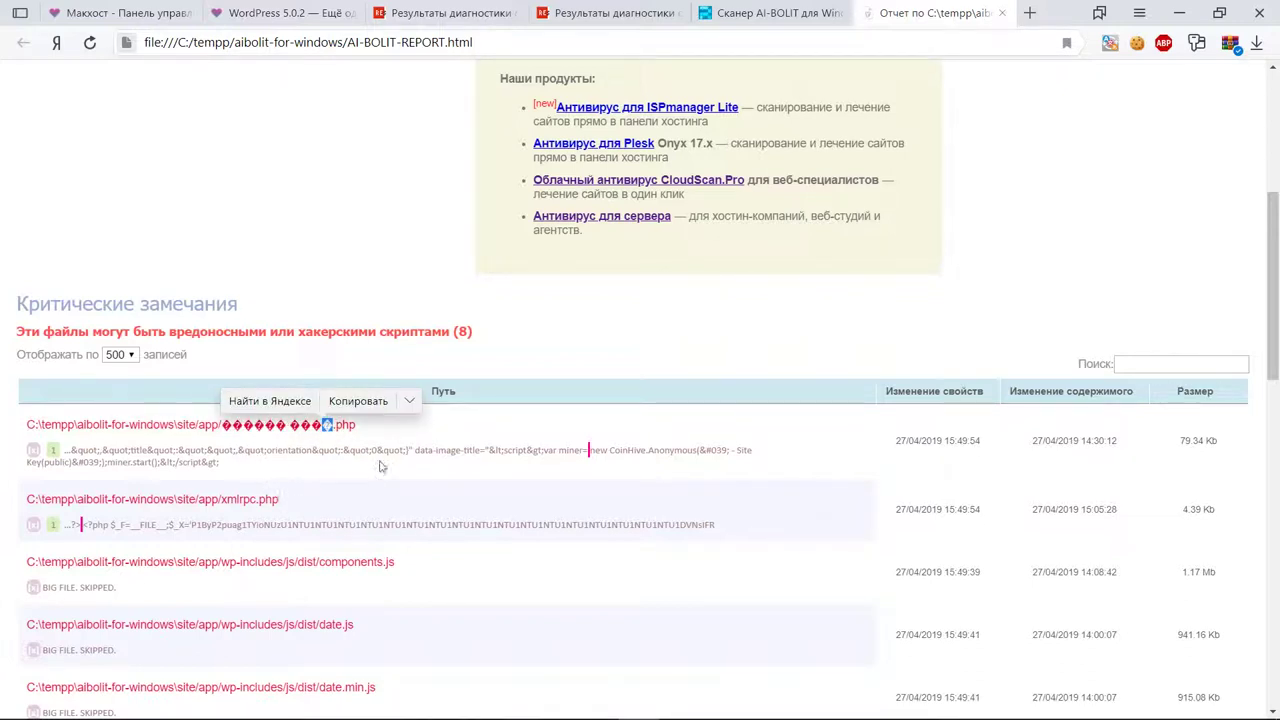
pyautogui.click(400, 428)
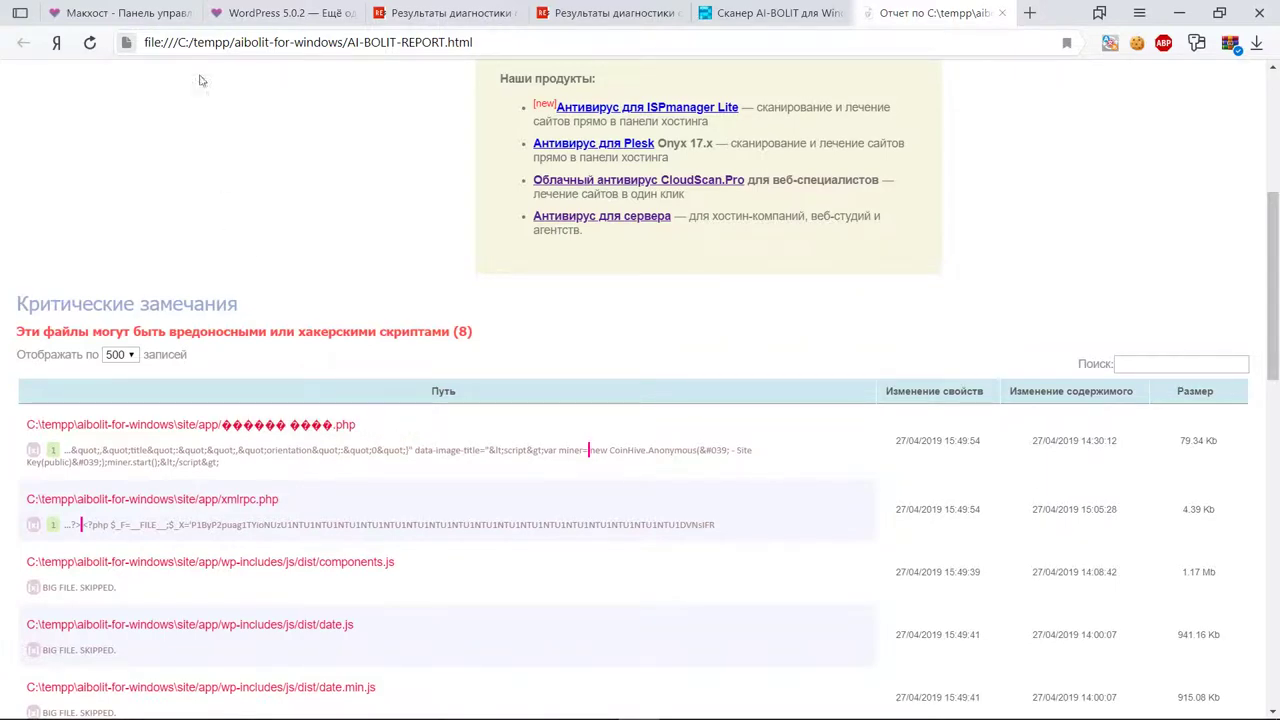
# View the page produced by скрипт сайт.php from the Макхост file manager, look through it, and close it
pyautogui.click(170, 14)
pyautogui.scroll(-3, 360, 390)
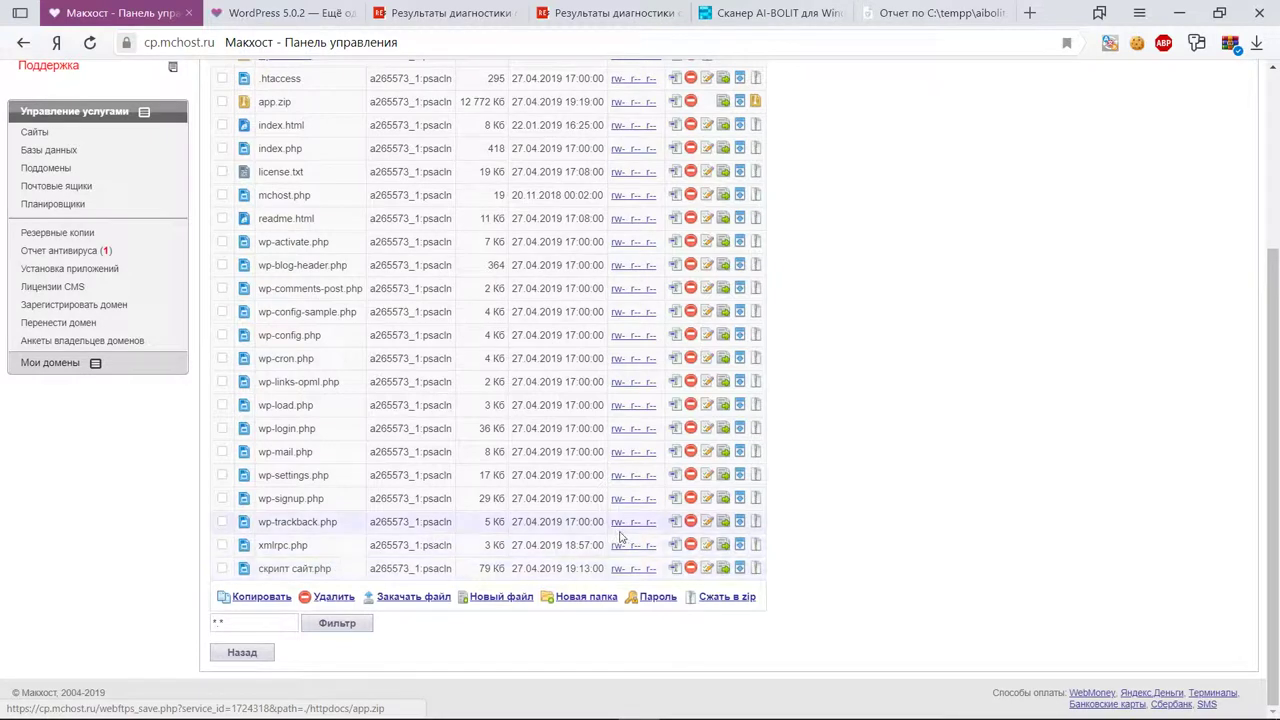
pyautogui.click(723, 575)
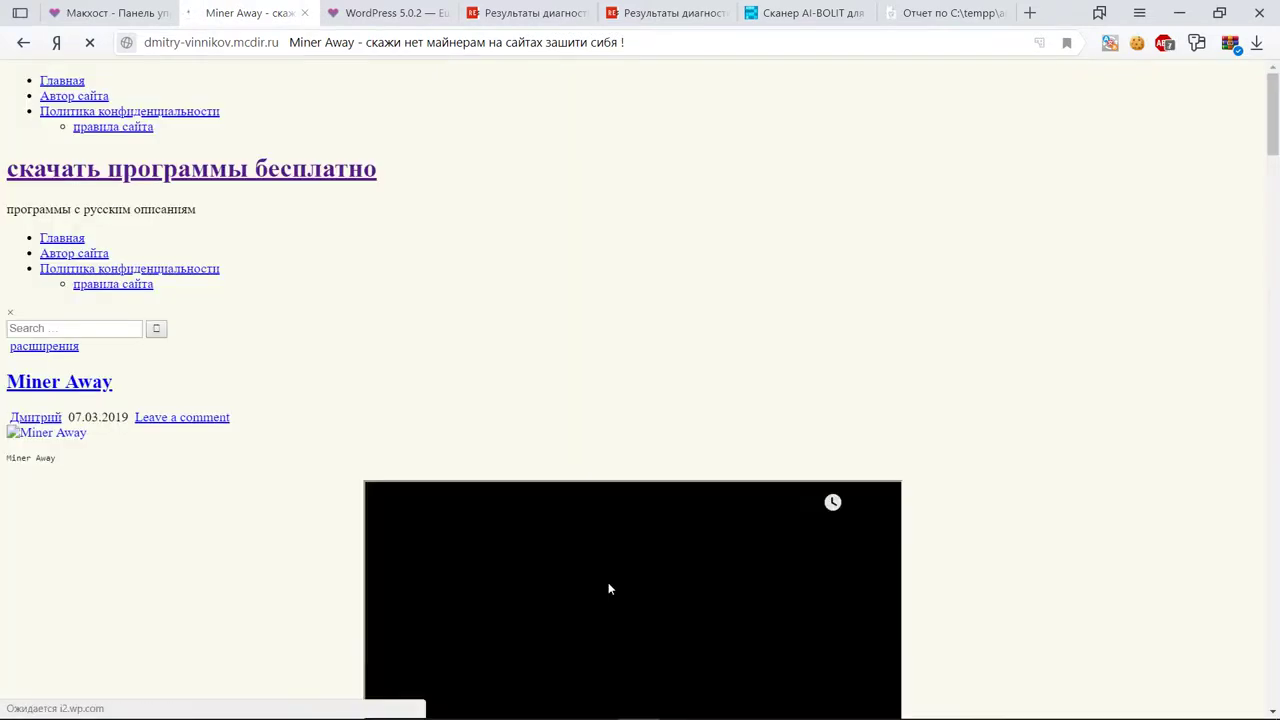
pyautogui.scroll(-2, 183, 431)
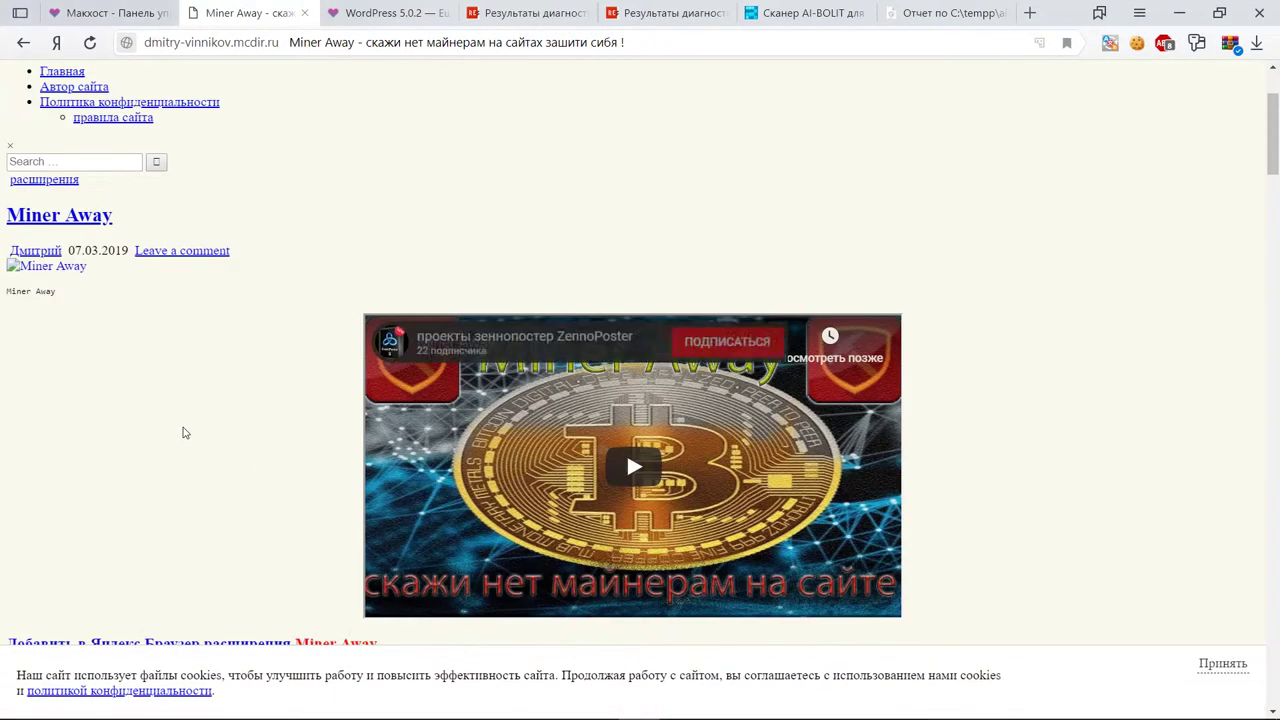
pyautogui.scroll(-5, 183, 431)
pyautogui.scroll(-4, 183, 431)
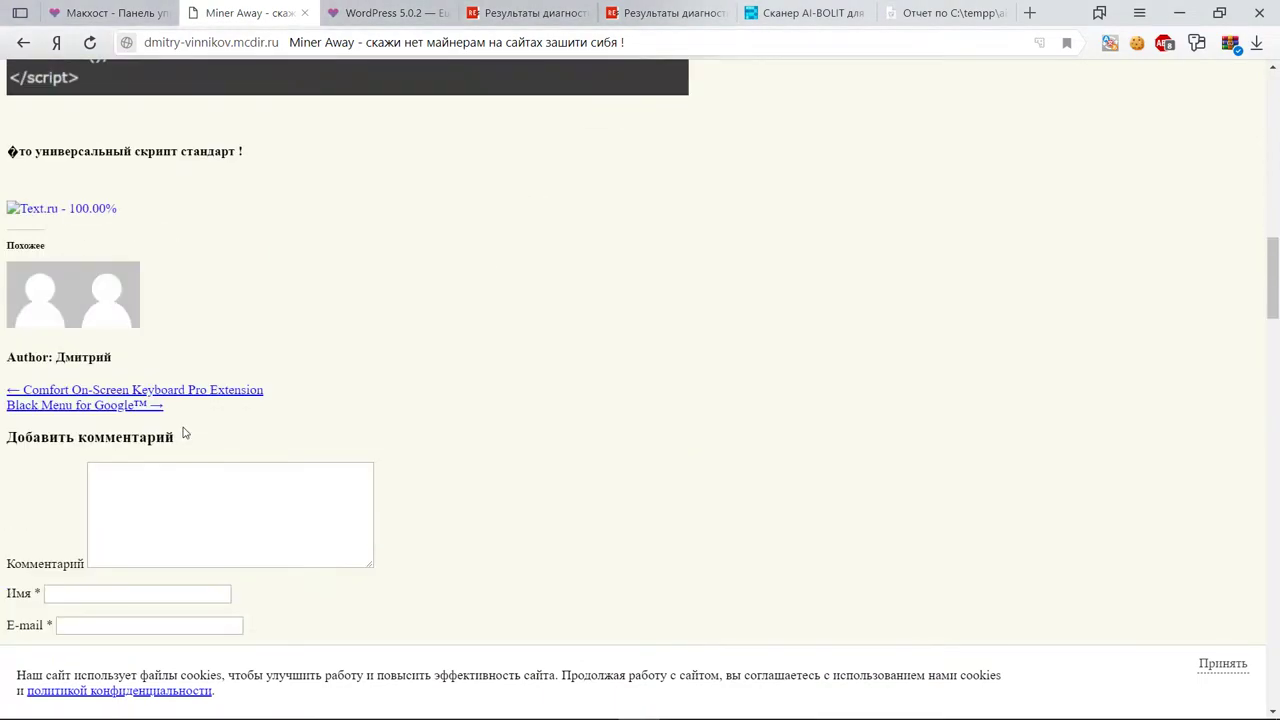
pyautogui.scroll(12, 183, 431)
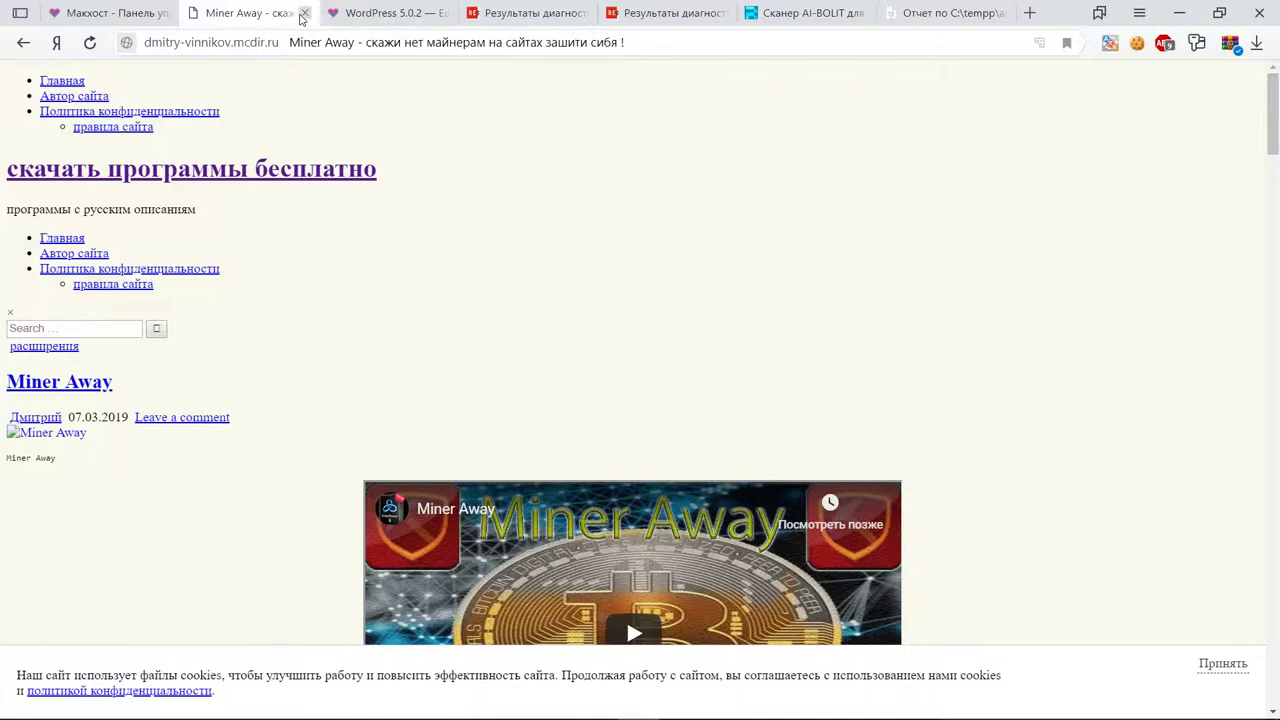
pyautogui.click(304, 13)
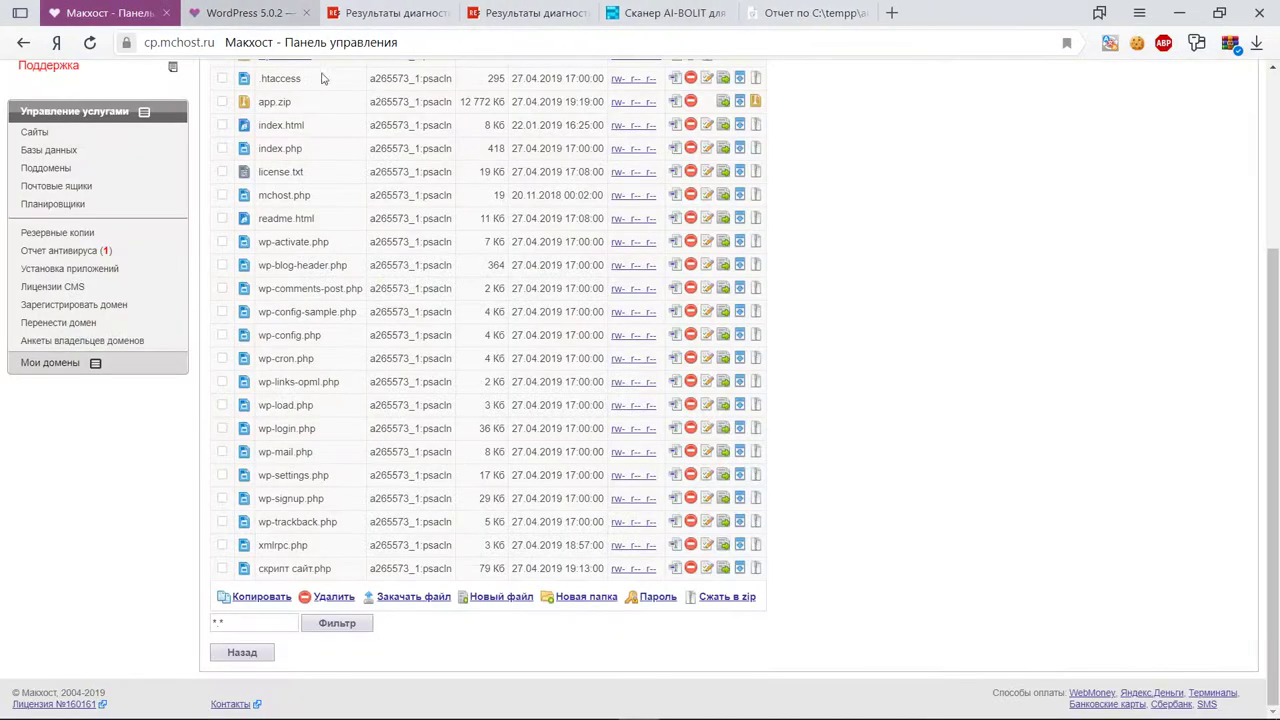
# Open скрипт сайт.php in the Макхост file editor and highlight the first file's flagged code fragment in the AI-Bolit report
pyautogui.click(706, 569)
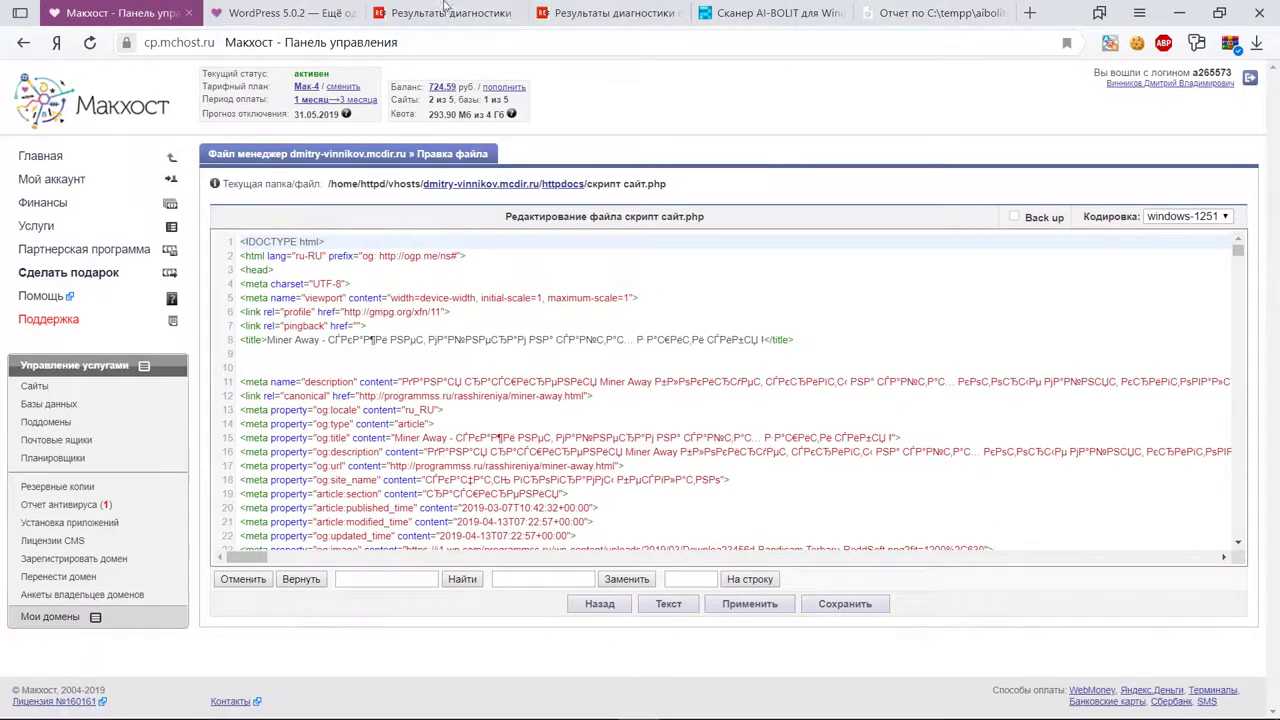
pyautogui.click(930, 12)
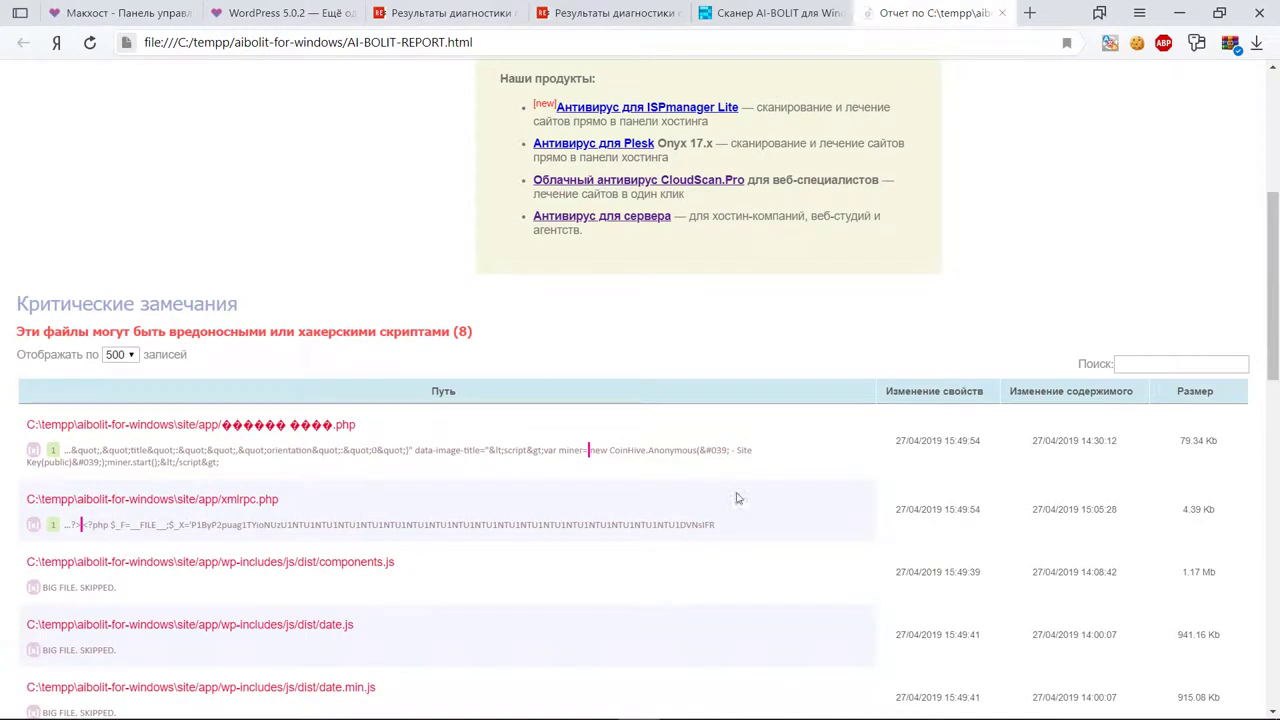
pyautogui.moveTo(750, 449); pyautogui.dragTo(222, 462)
pyautogui.click(238, 460)
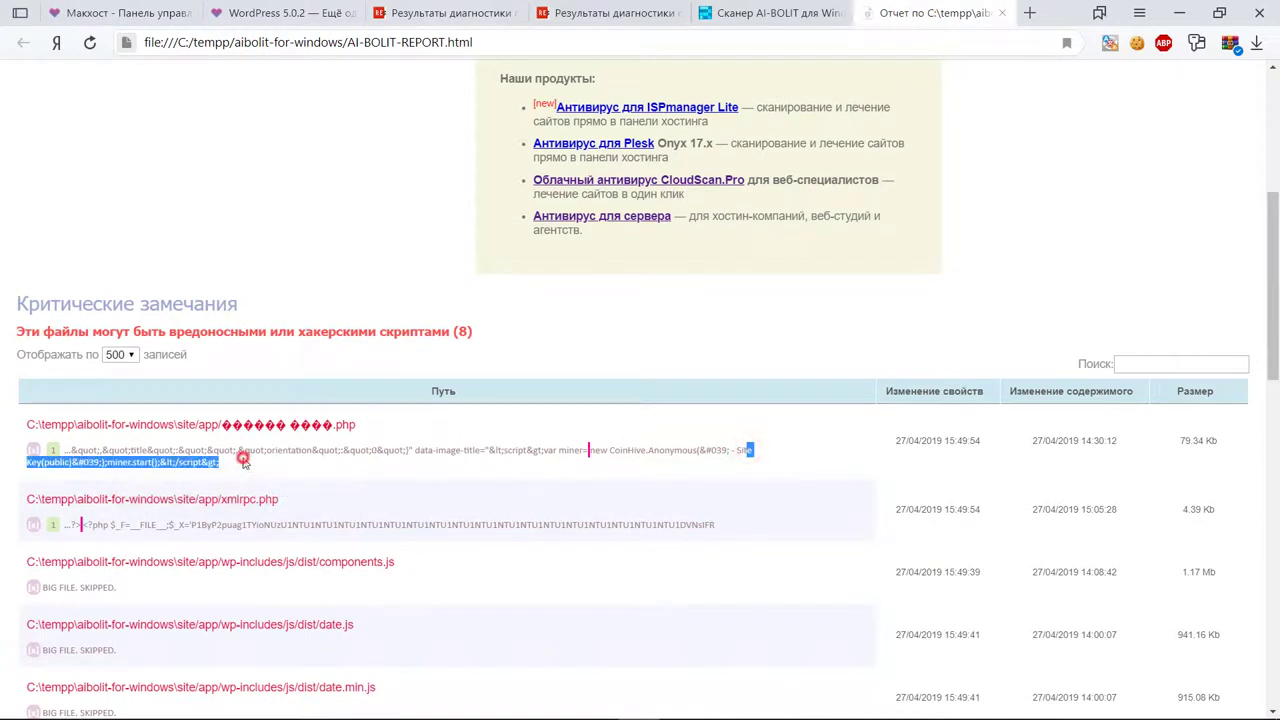
pyautogui.tripleClick(200, 464)
pyautogui.click(182, 462)
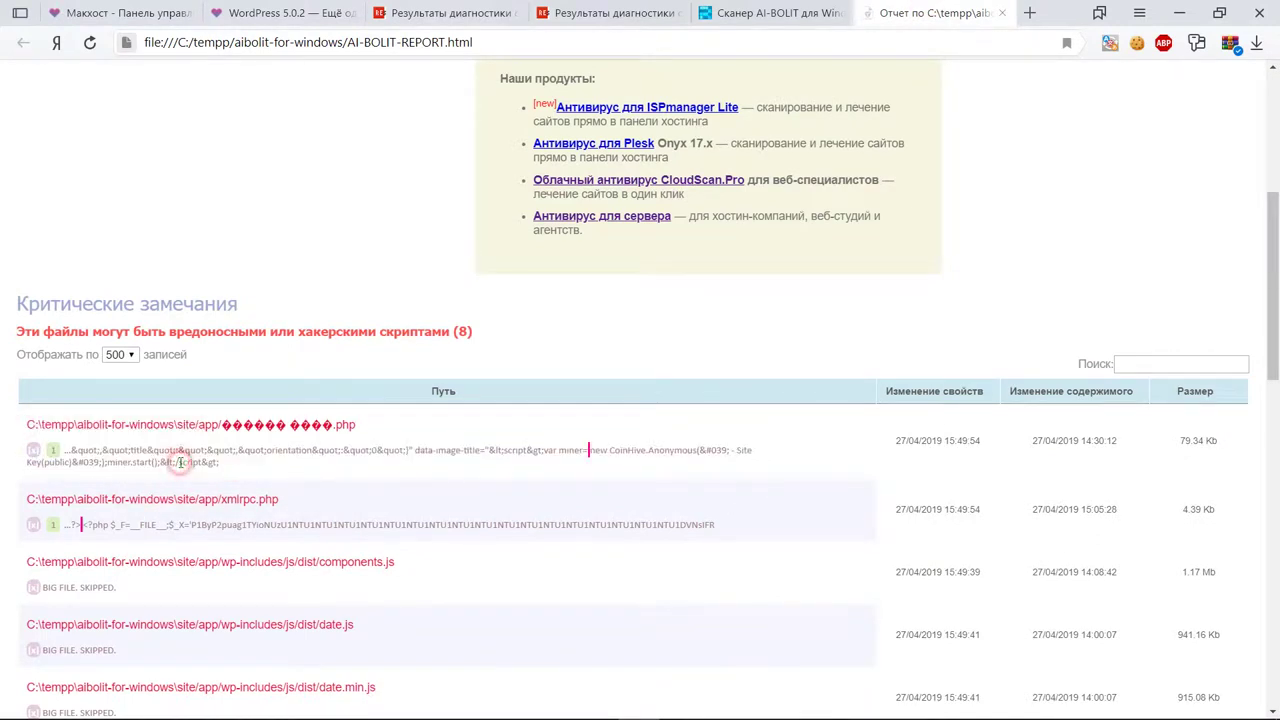
pyautogui.moveTo(182, 462); pyautogui.dragTo(100, 449)
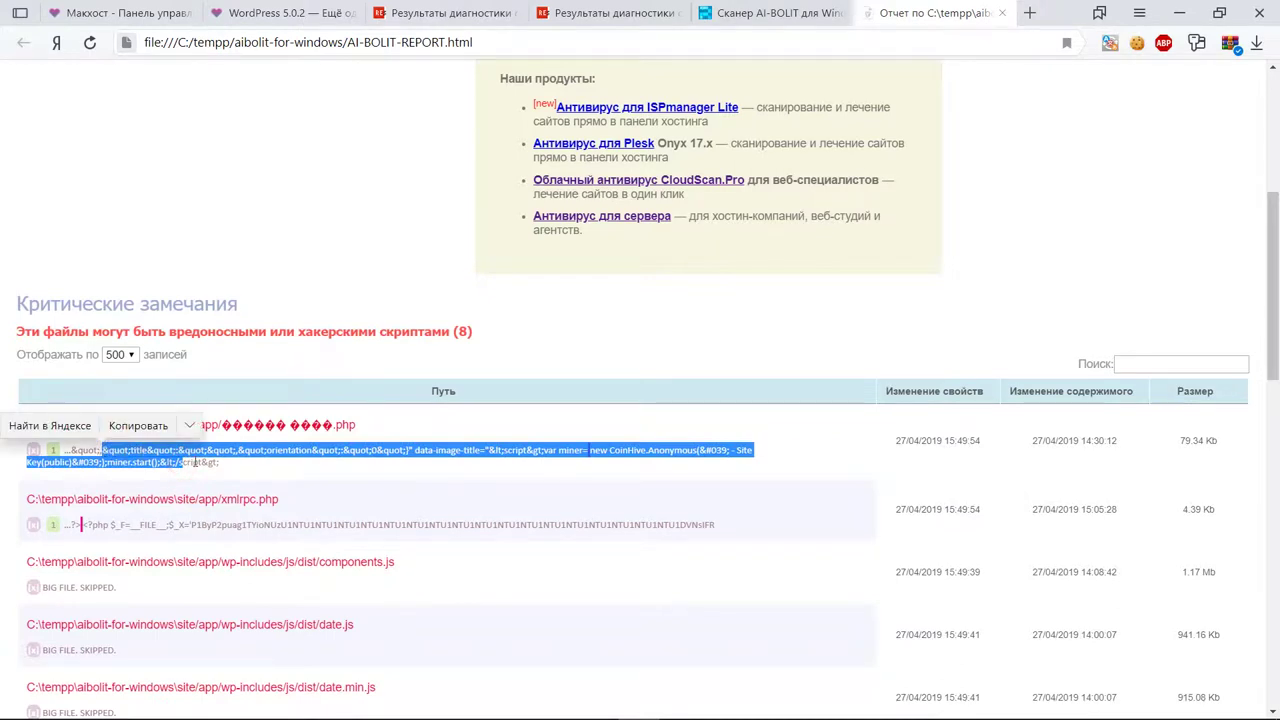
pyautogui.click(195, 462)
pyautogui.moveTo(218, 463); pyautogui.dragTo(70, 450)
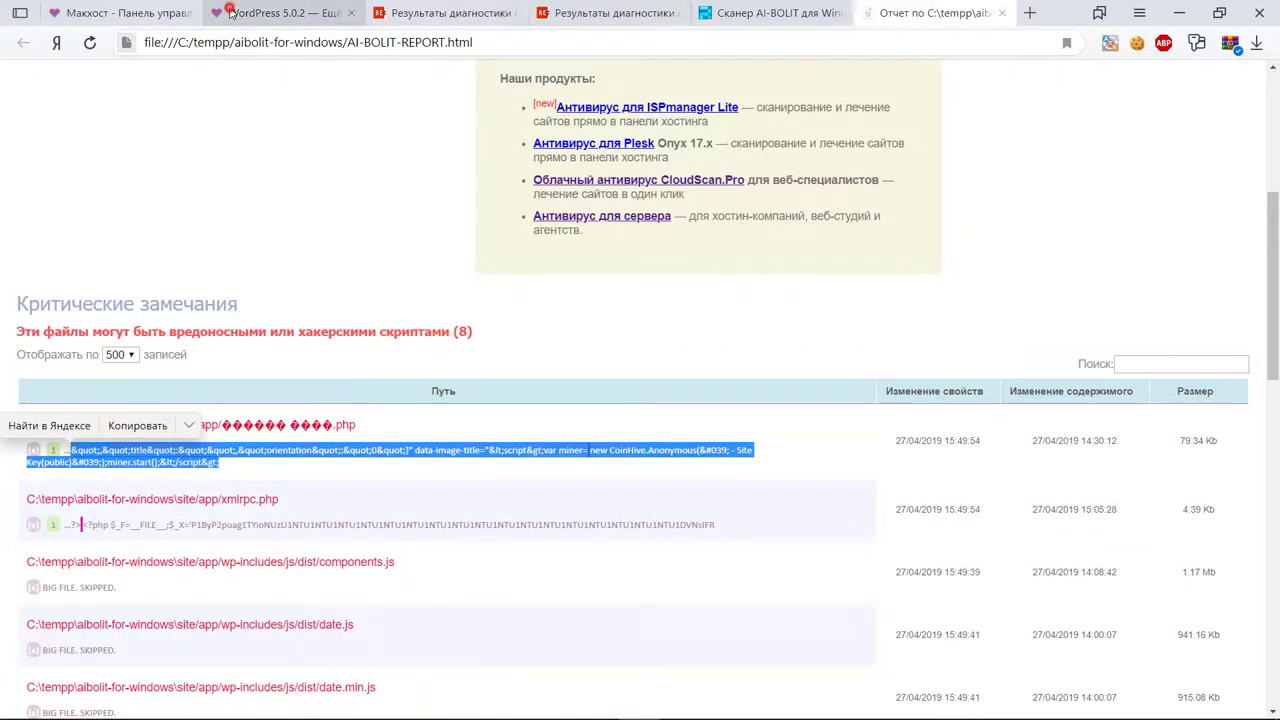
# Delete the entire contents of скрипт сайт.php in the Макхост file editor and save the file
pyautogui.click(228, 12)
pyautogui.click(120, 12)
pyautogui.scroll(-7, 690, 373)
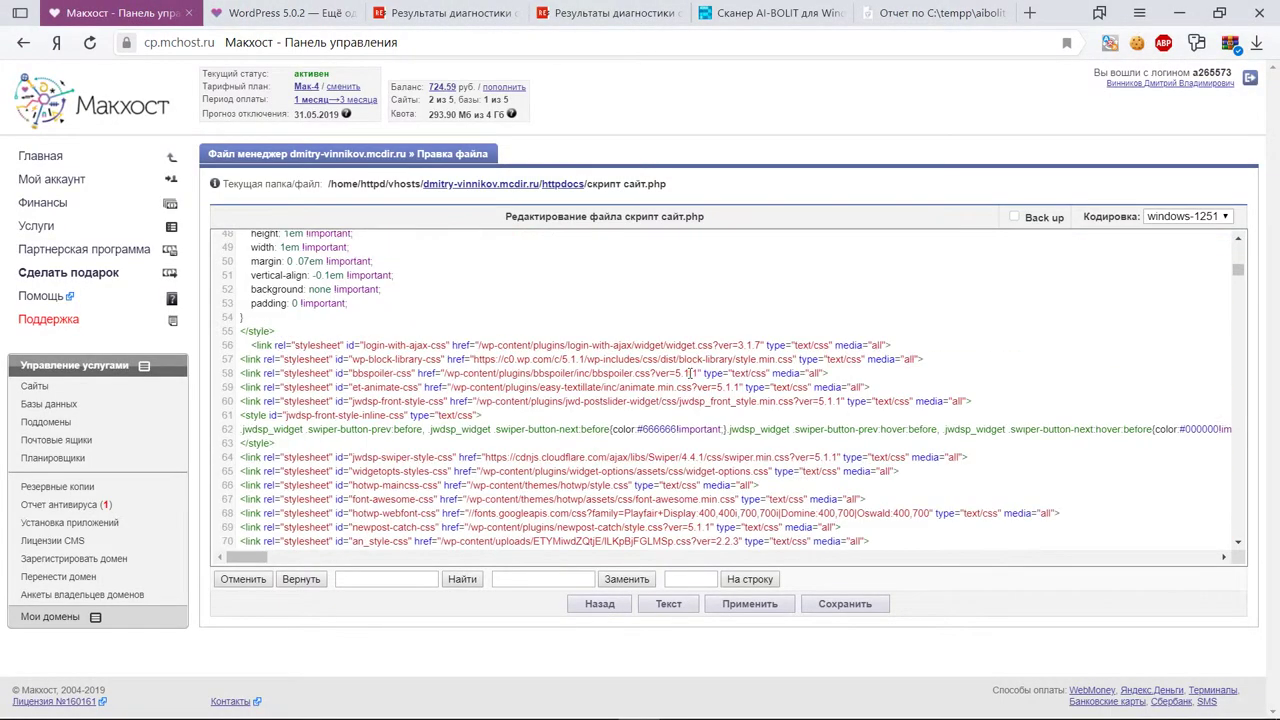
pyautogui.scroll(-5, 690, 373)
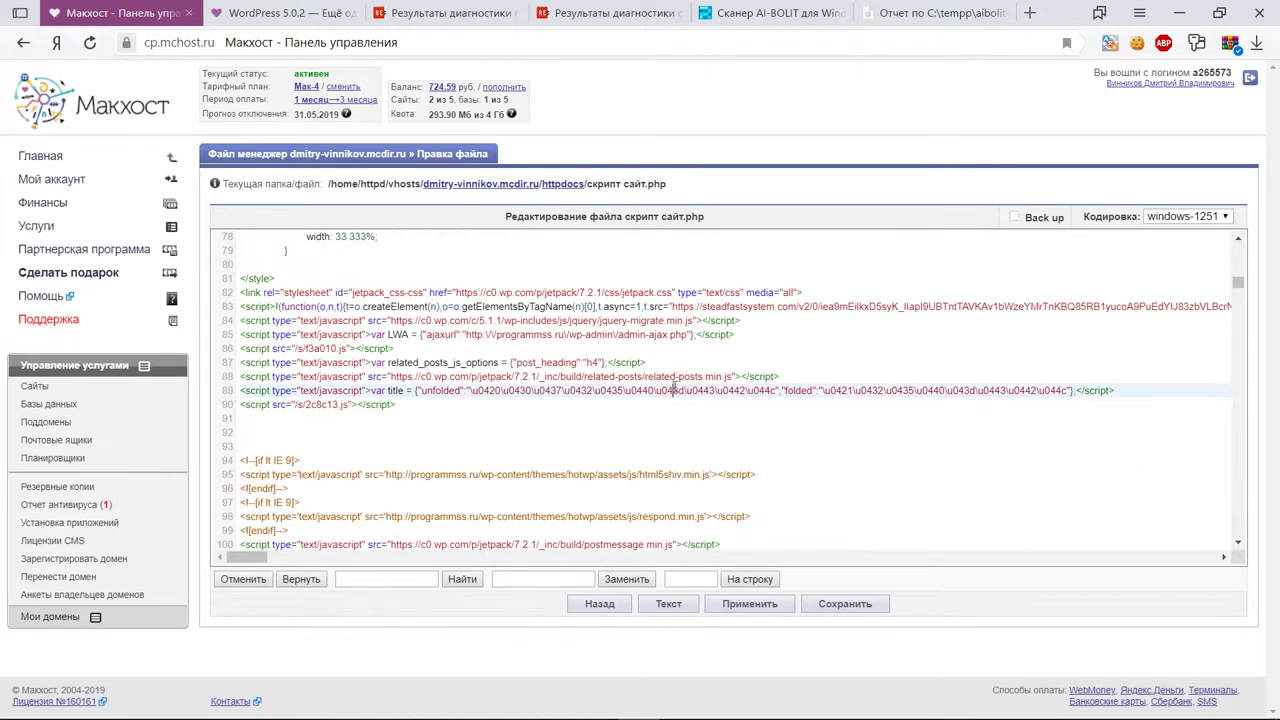
pyautogui.hotkey('ctrl', 'a')
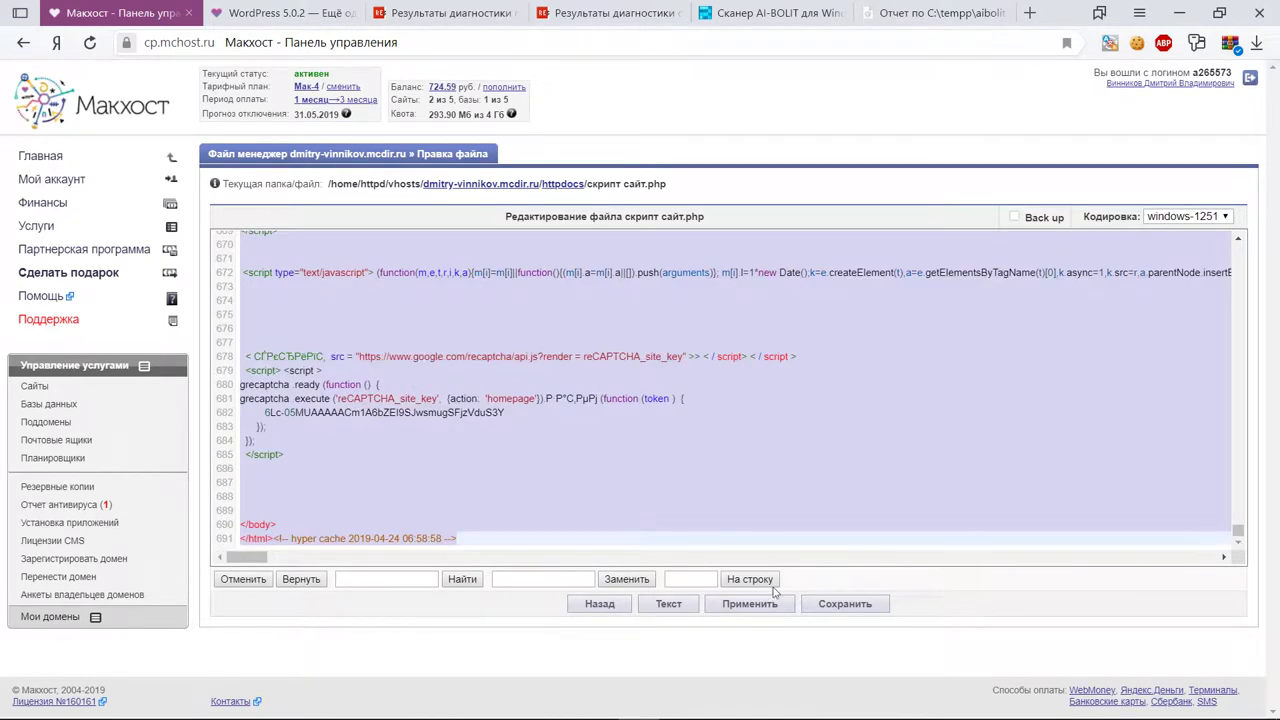
pyautogui.press('Delete')
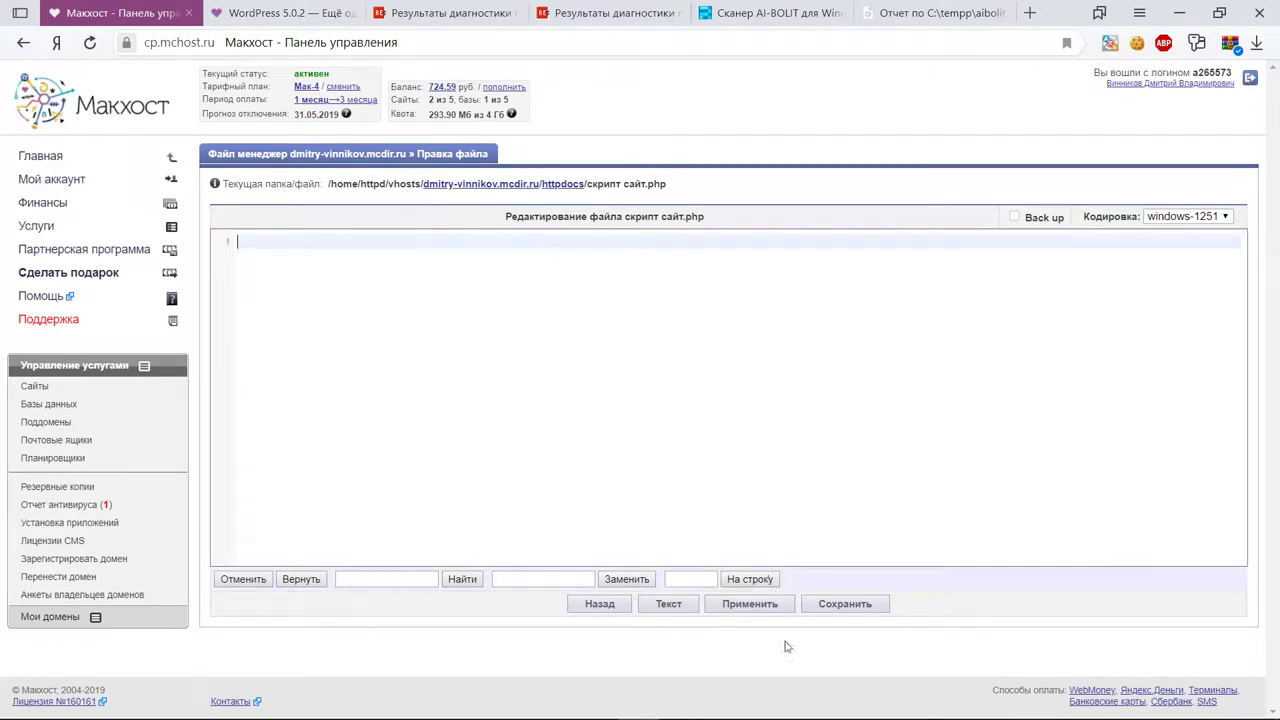
pyautogui.click(860, 604)
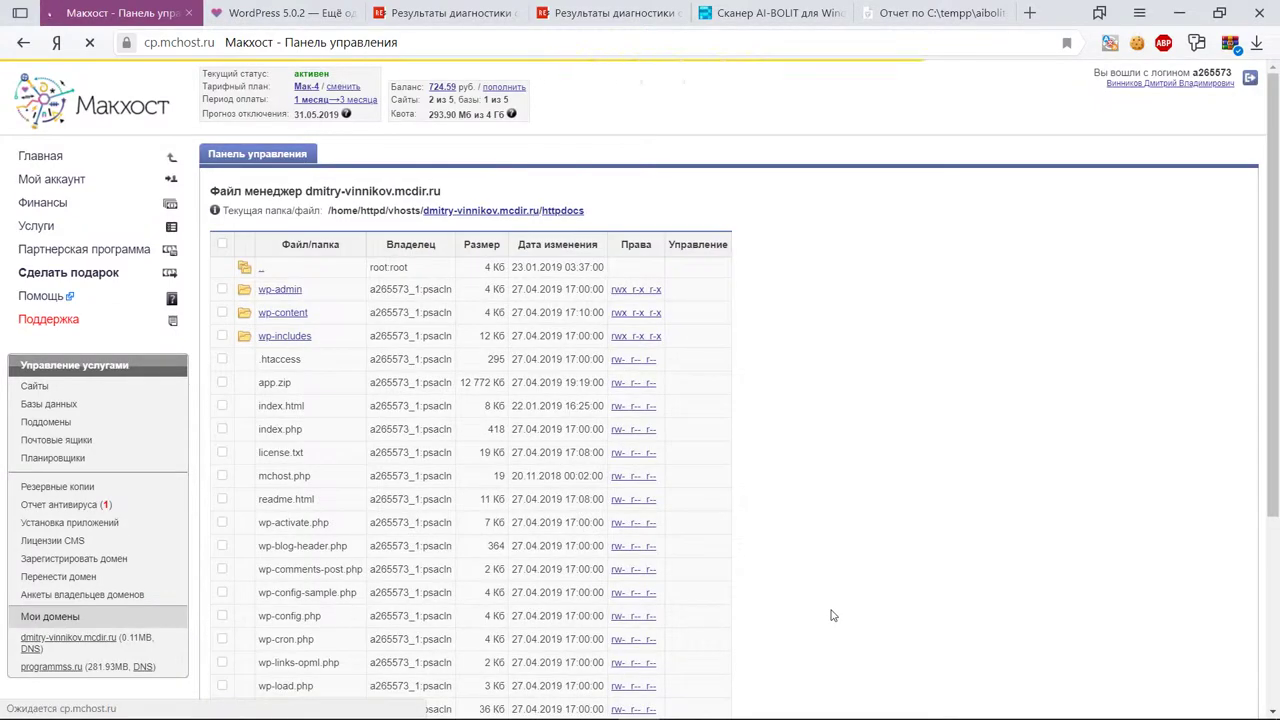
# Delete the emptied скрипт сайт.php from the site's httpdocs folder
pyautogui.scroll(-3, 831, 611)
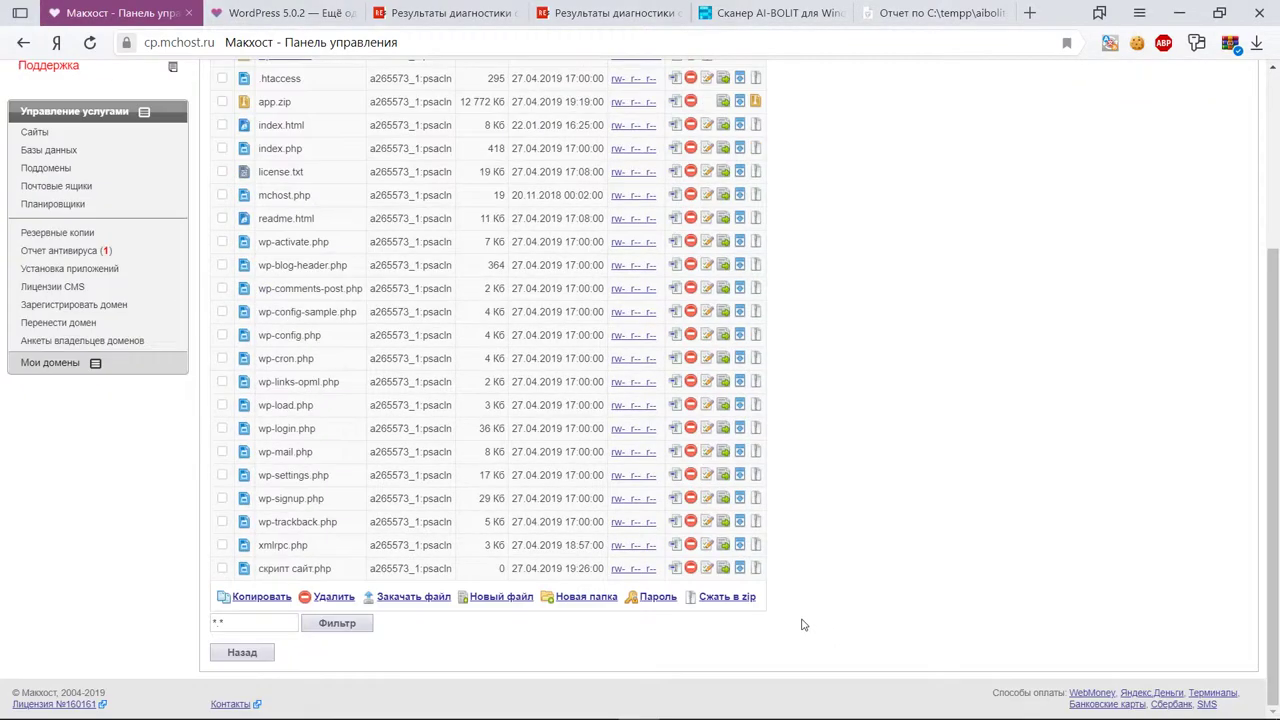
pyautogui.click(690, 568)
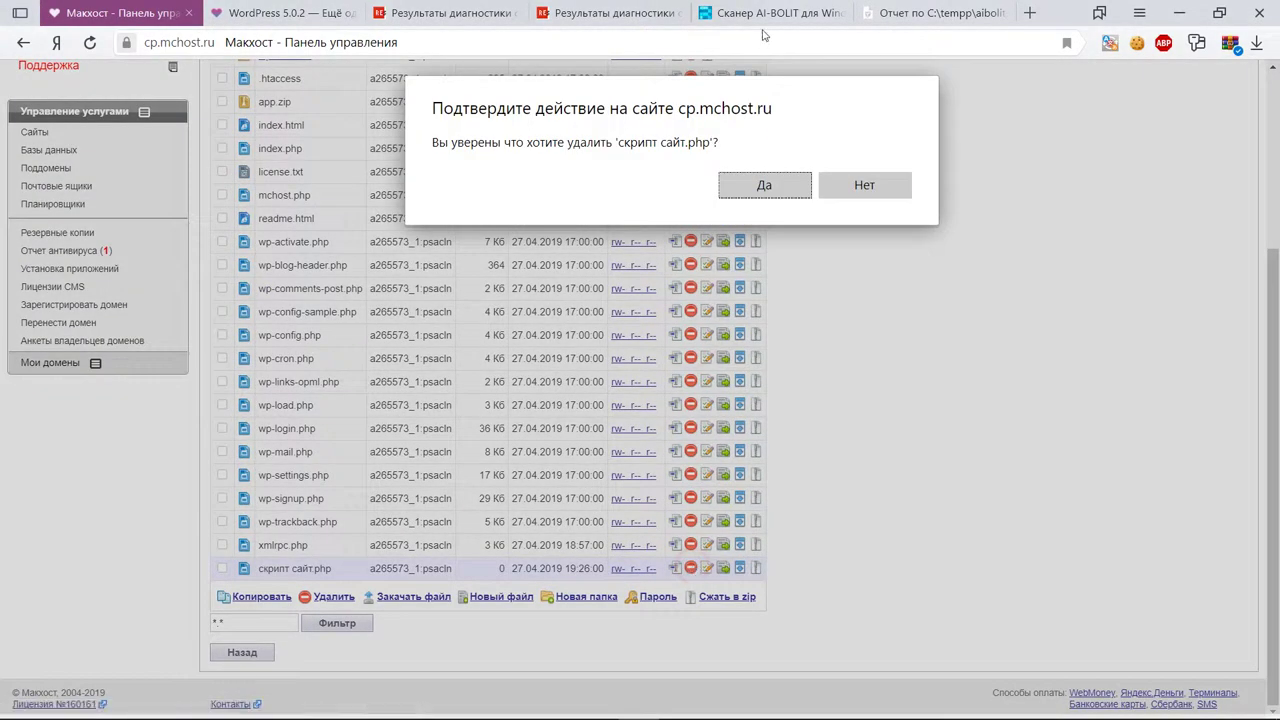
pyautogui.click(778, 178)
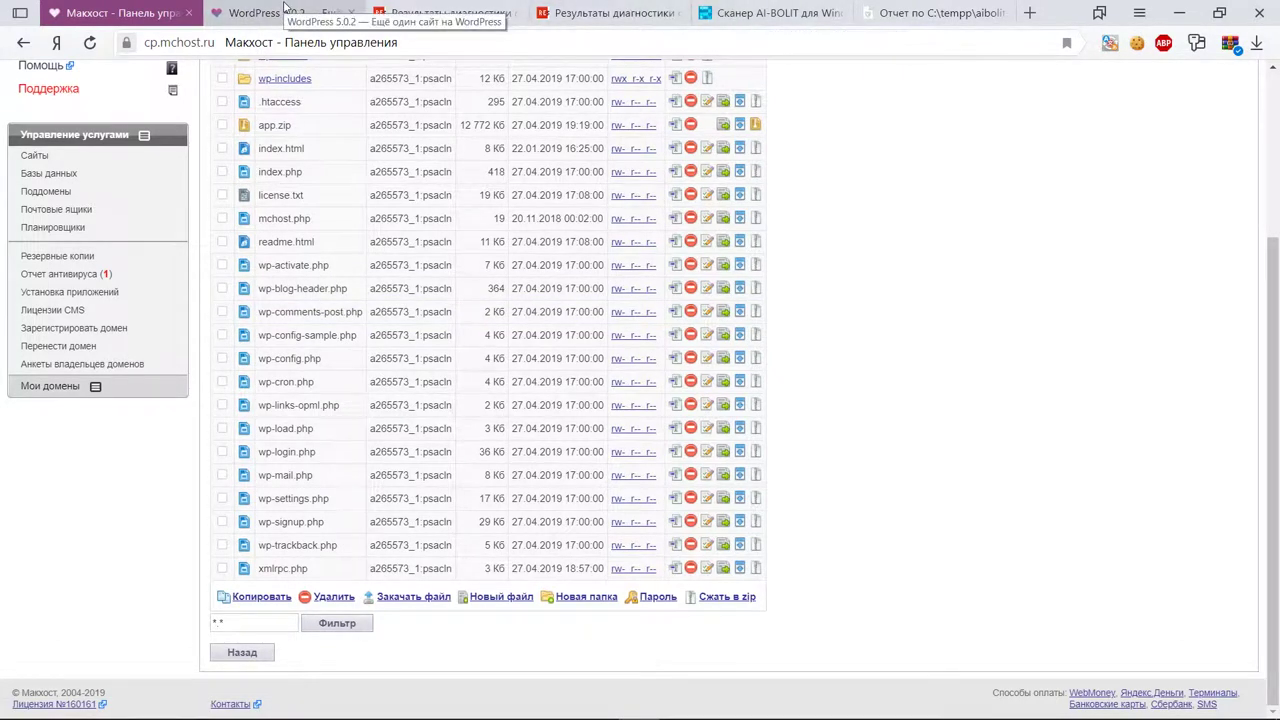
# Return to the AI-Bolit report and highlight the full path of the flagged xmlrpc.php file
pyautogui.click(935, 12)
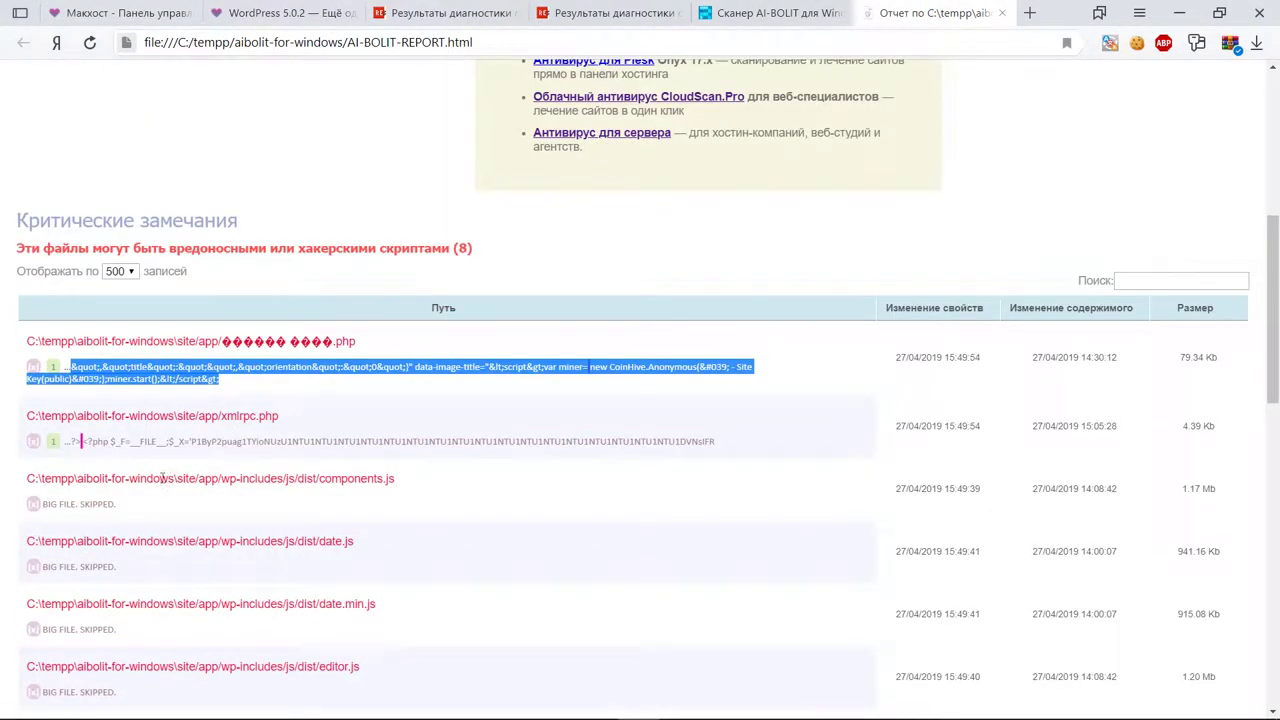
pyautogui.moveTo(287, 425)
pyautogui.mouseDown()
pyautogui.moveTo(155, 407)
pyautogui.moveTo(287, 412)
pyautogui.mouseUp()
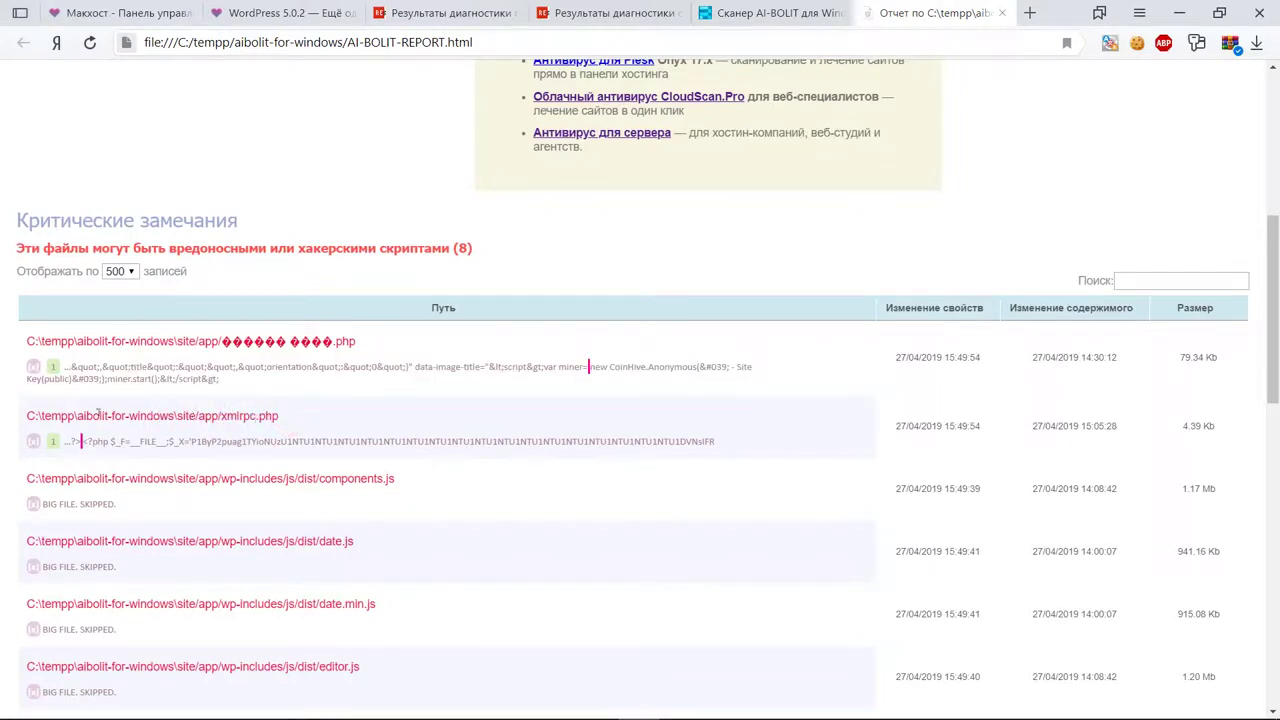
pyautogui.moveTo(30, 416); pyautogui.dragTo(286, 416)
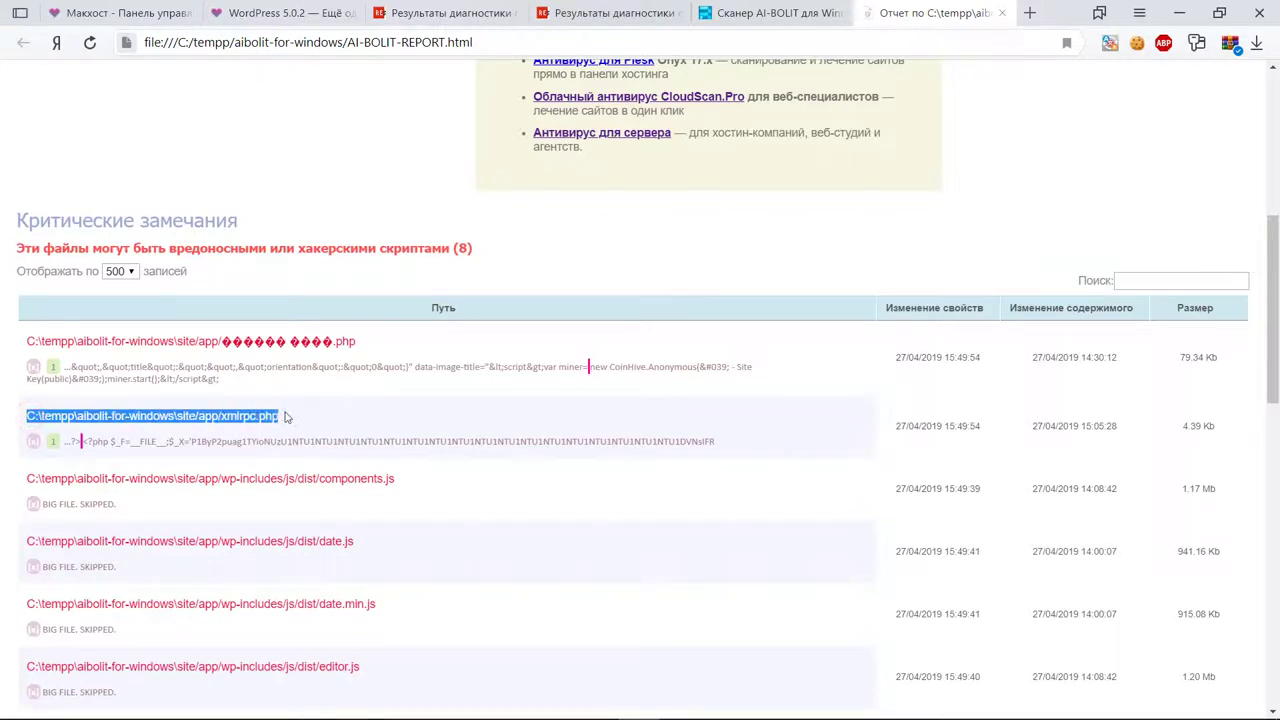
# Copy the flagged xmlrpc.php path from the report and open C:\tempp\aibolit-for-windows\site\app\xmlrpc.php through File Explorer in Notepad++
pyautogui.click(316, 391)
pyautogui.click(183, 712)
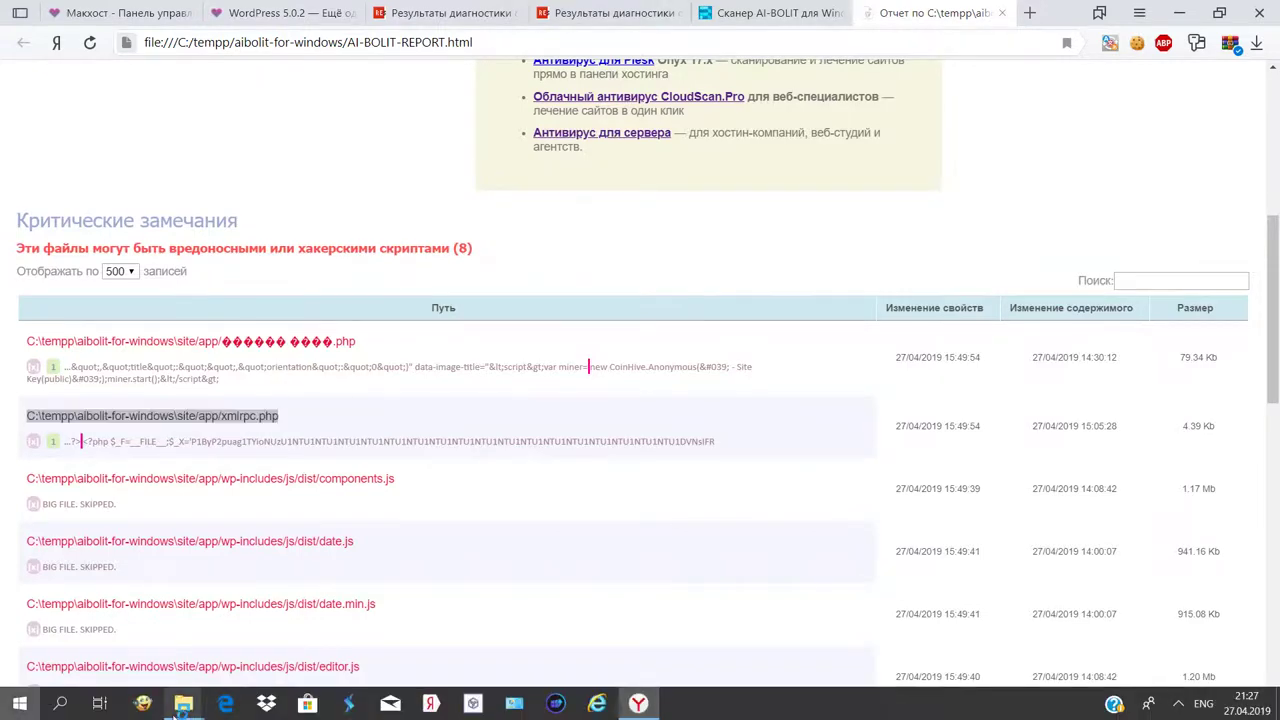
pyautogui.click(280, 650)
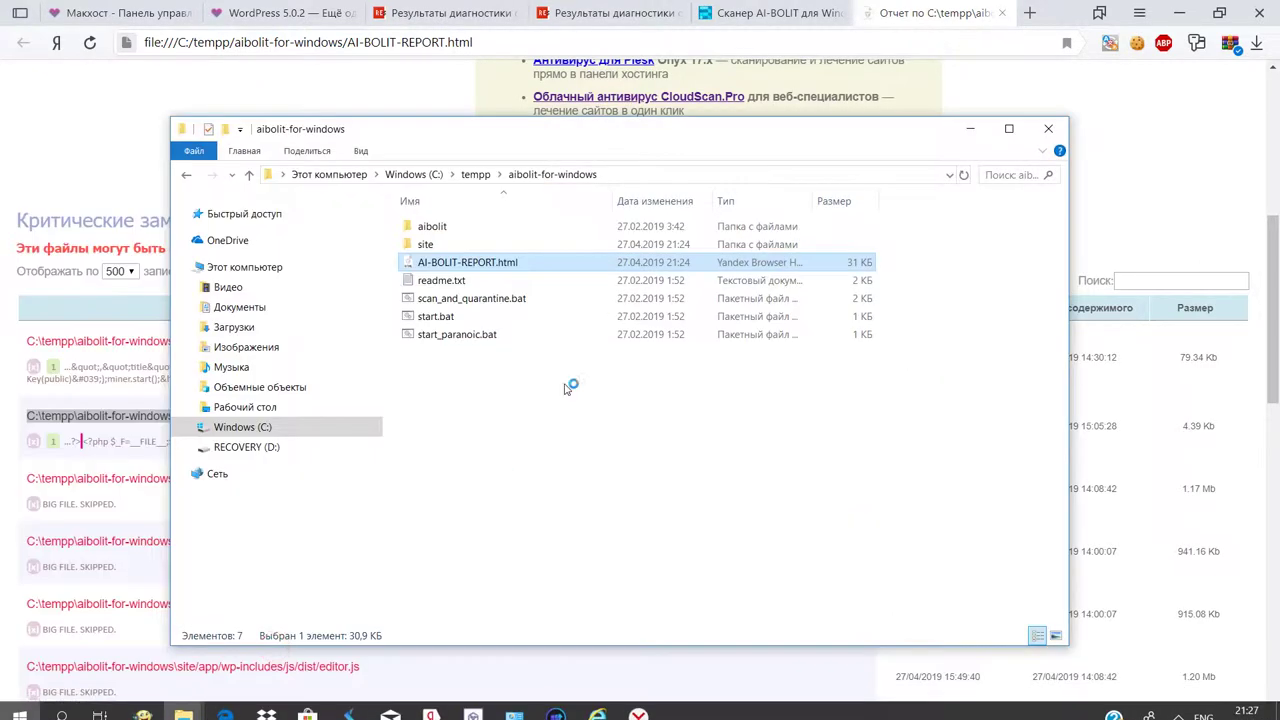
pyautogui.click(655, 174)
pyautogui.write('C:\\tempp\\aibolit-for-windows\\site/app/xmlrpc.php')
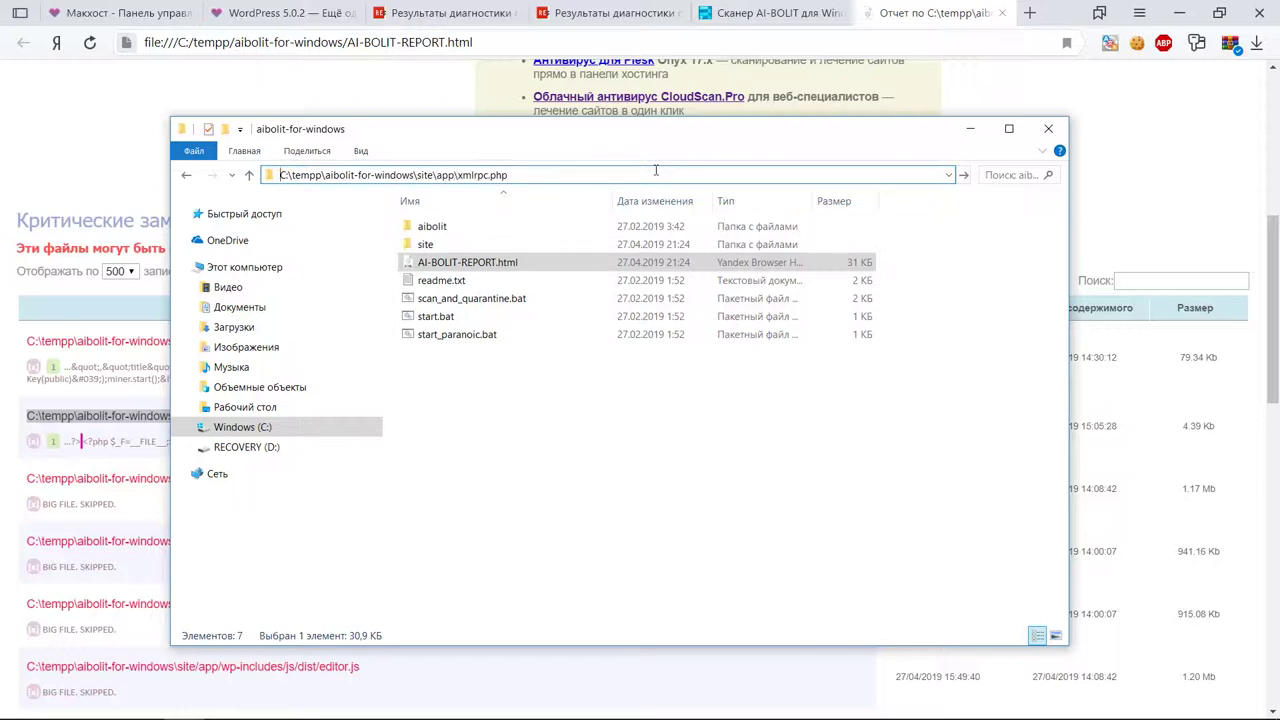
pyautogui.press('Return')
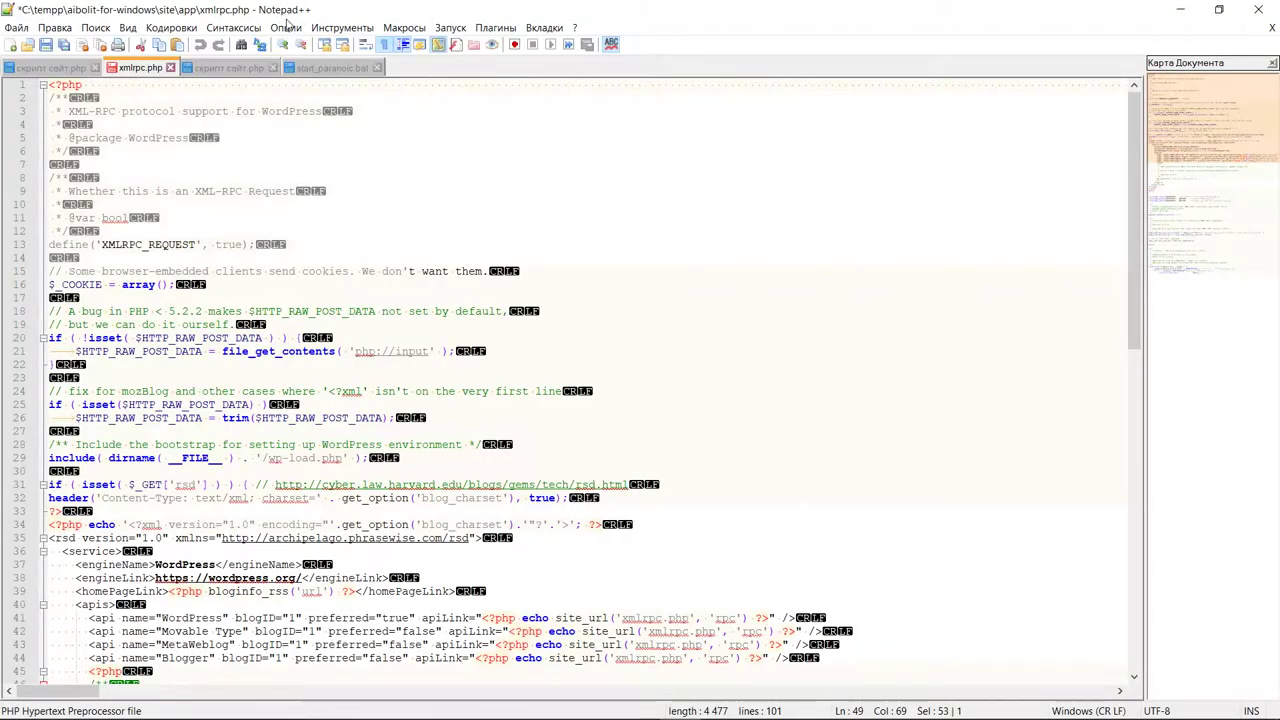
# Look through the whole xmlrpc.php code for the fragment flagged by AI-Bolit, including the apis section
pyautogui.scroll(-10, 67, 157)
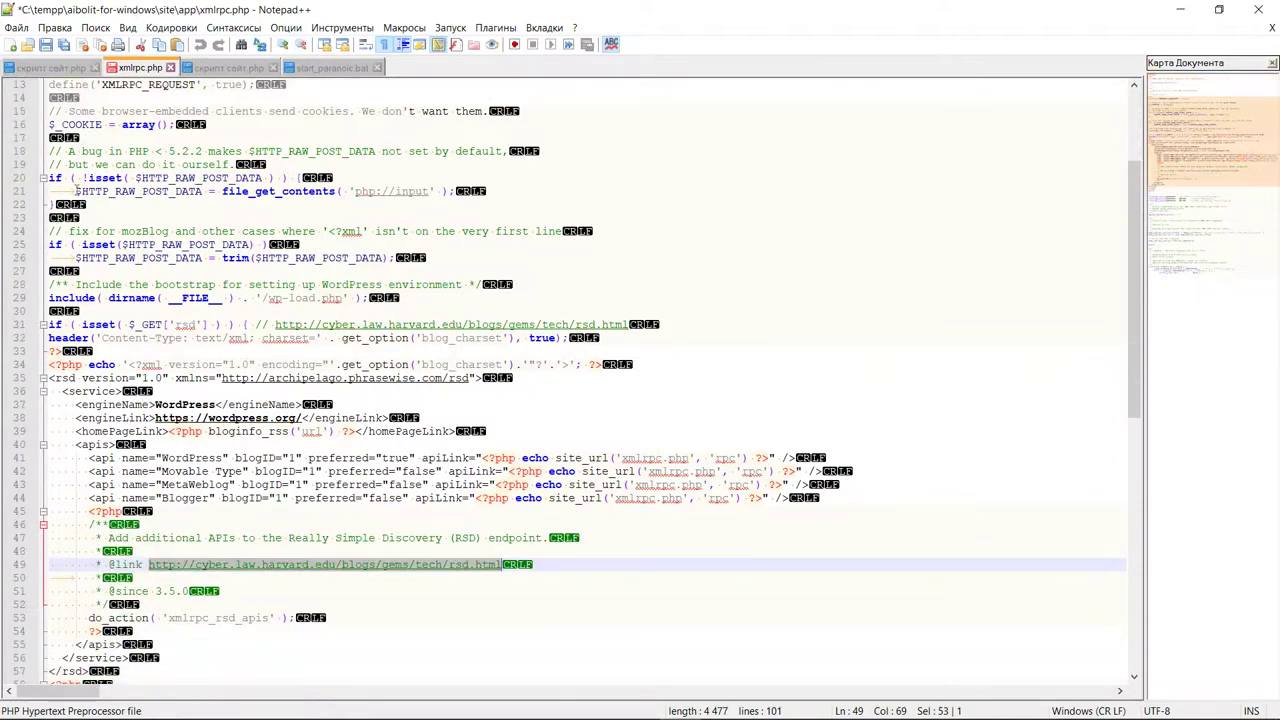
pyautogui.scroll(-9, 76, 190)
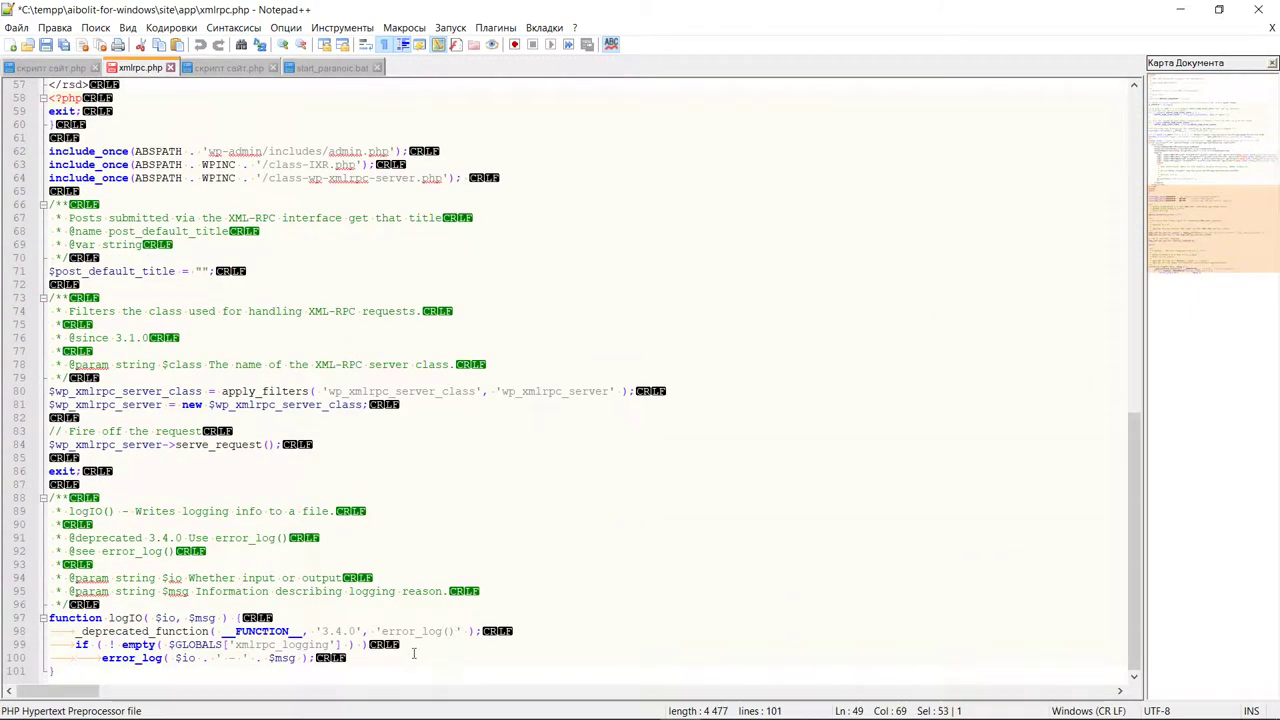
pyautogui.scroll(4, 413, 653)
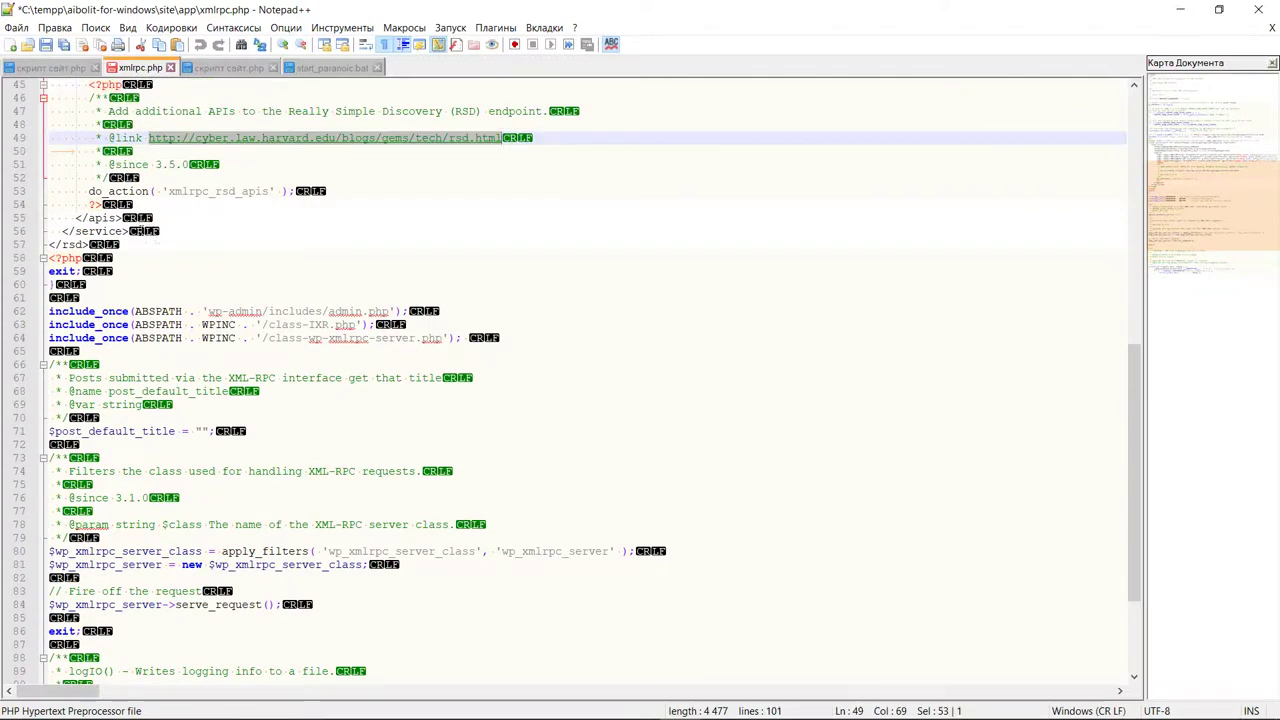
pyautogui.moveTo(123, 231); pyautogui.dragTo(77, 219)
pyautogui.click(88, 218)
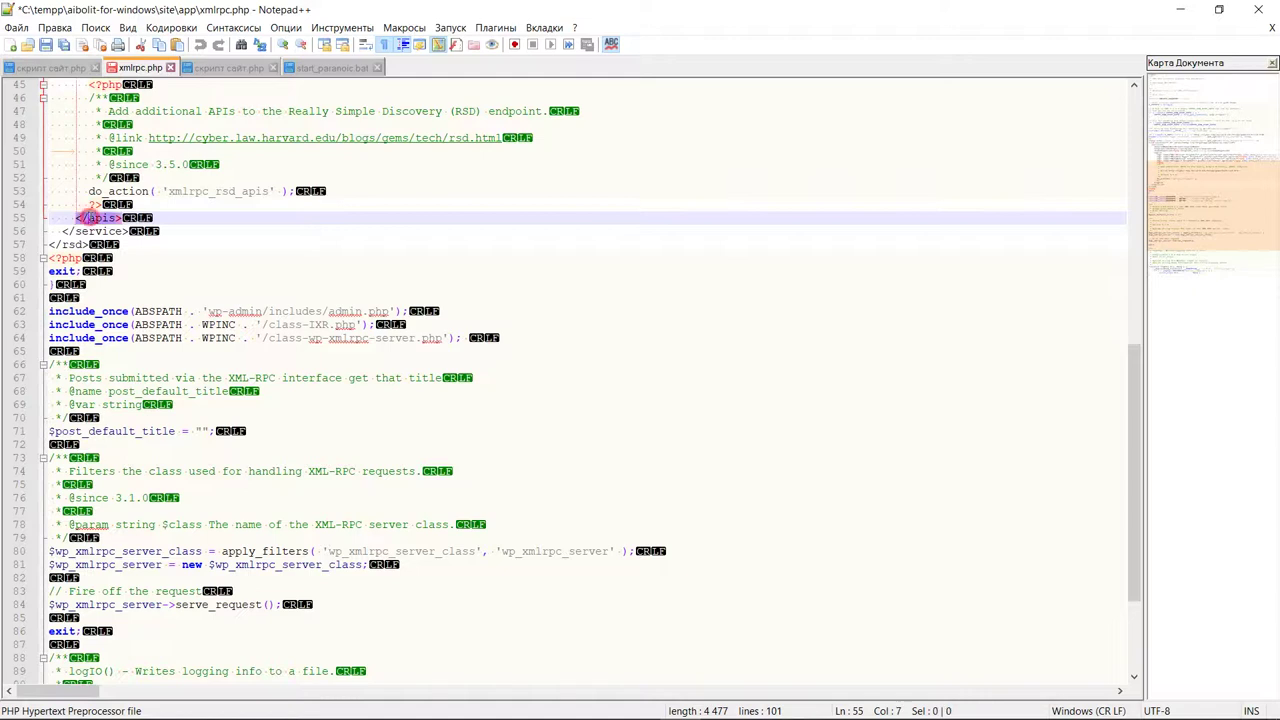
pyautogui.scroll(5, 163, 249)
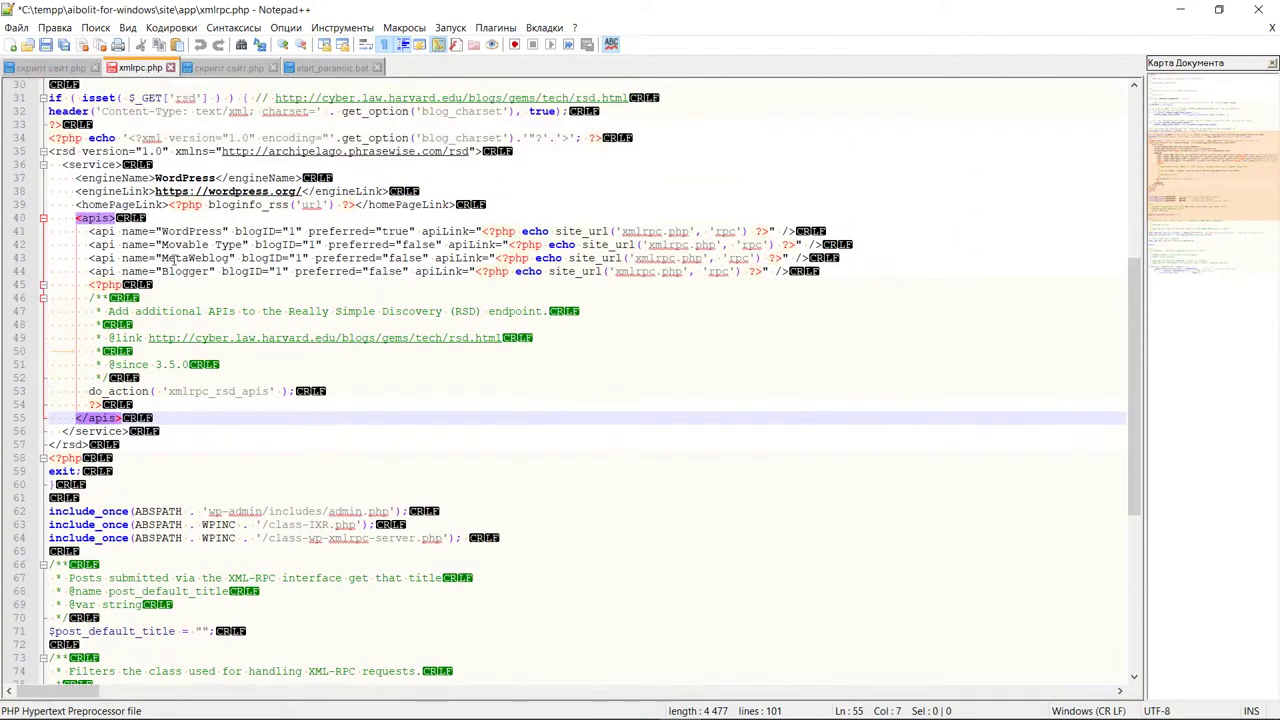
pyautogui.scroll(1, 163, 271)
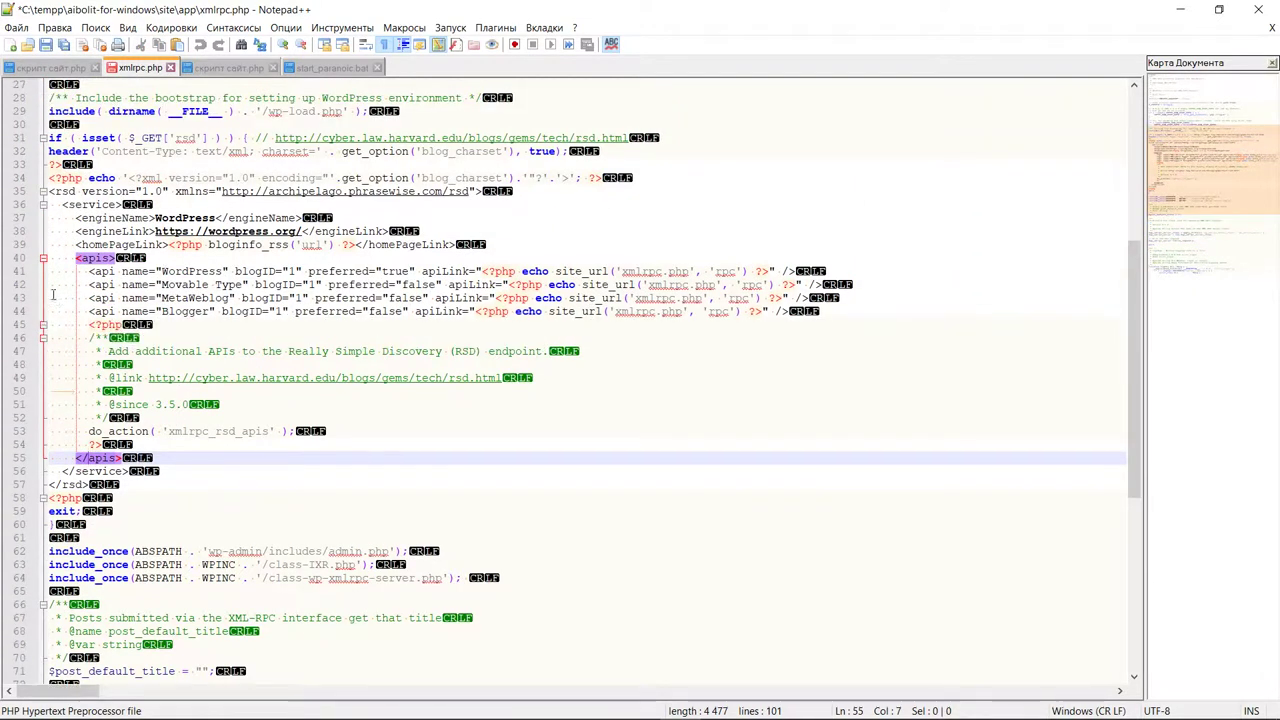
pyautogui.moveTo(53, 295); pyautogui.dragTo(96, 298)
pyautogui.scroll(4, 148, 398)
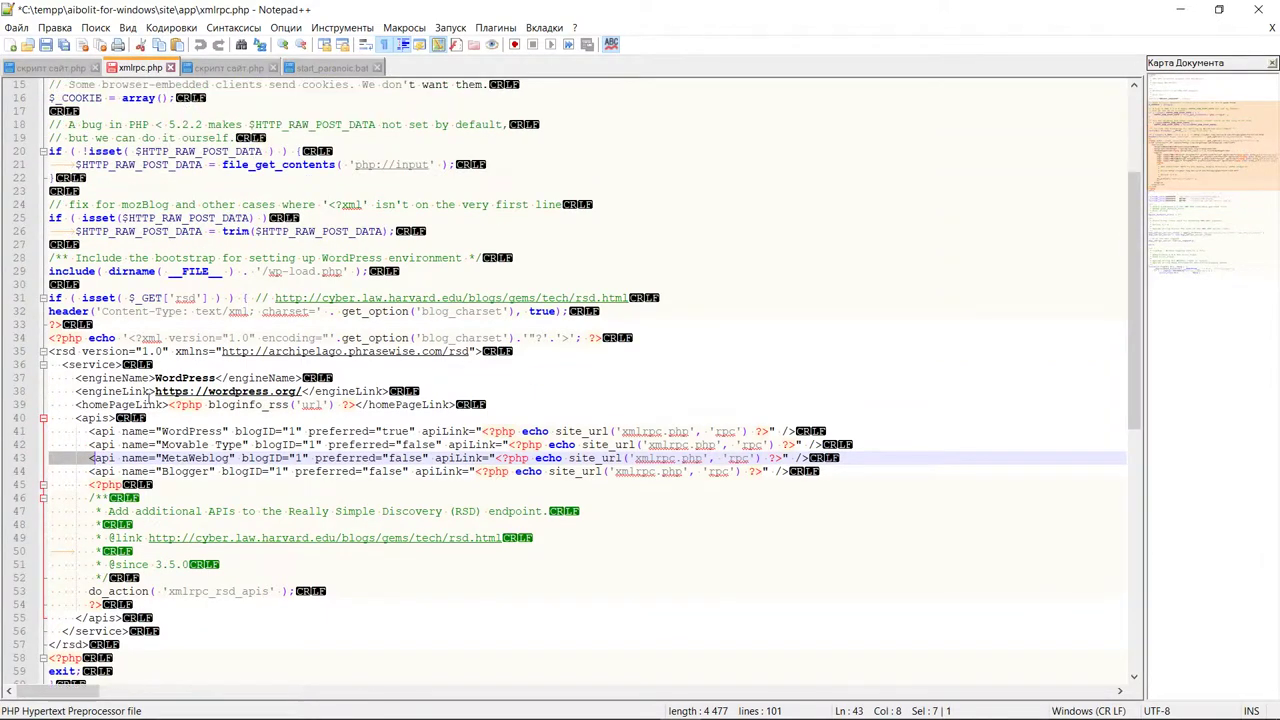
pyautogui.scroll(5, 148, 398)
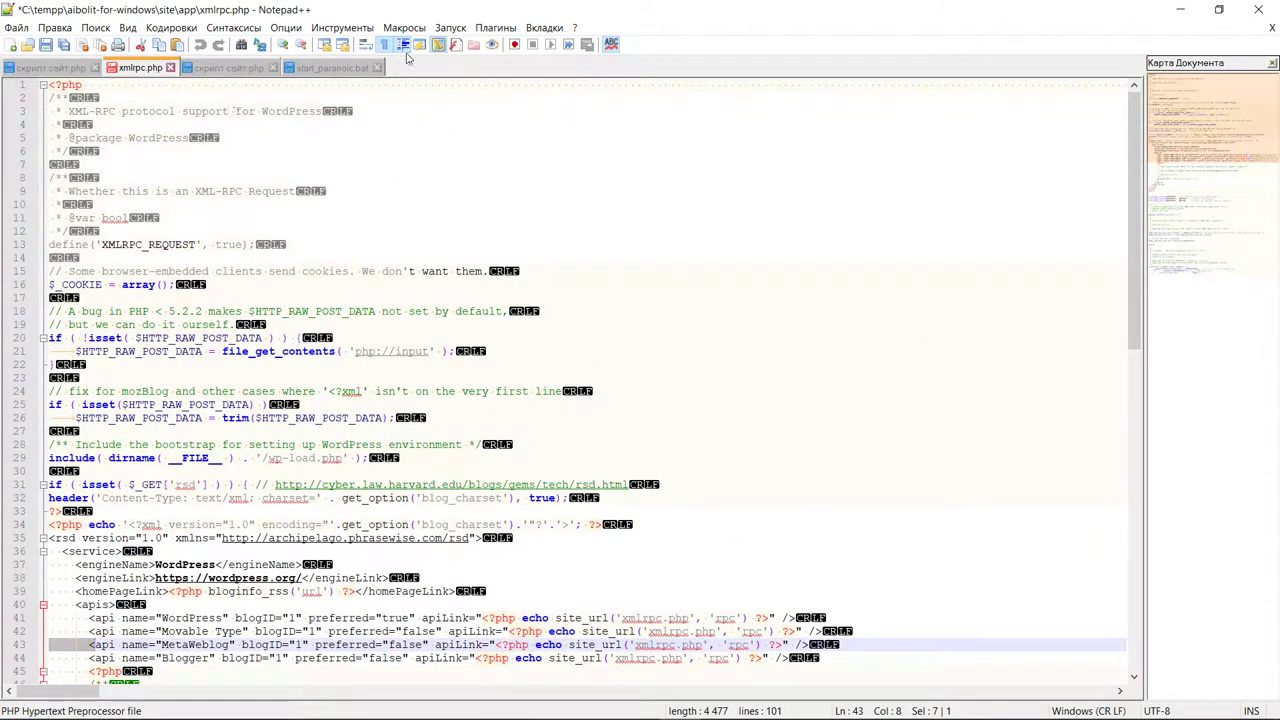
# Try viewing xmlrpc.php without the document map and non-printing characters, restore both, and try to start file monitoring
pyautogui.click(438, 45)
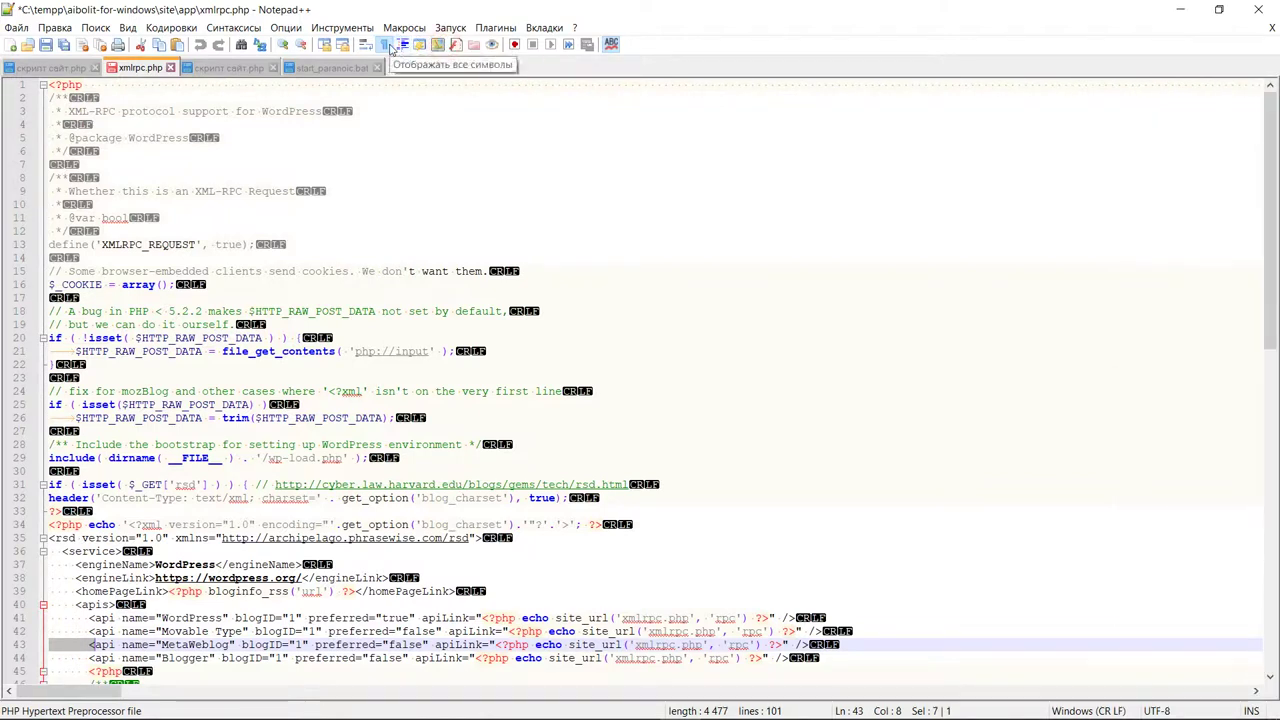
pyautogui.click(385, 46)
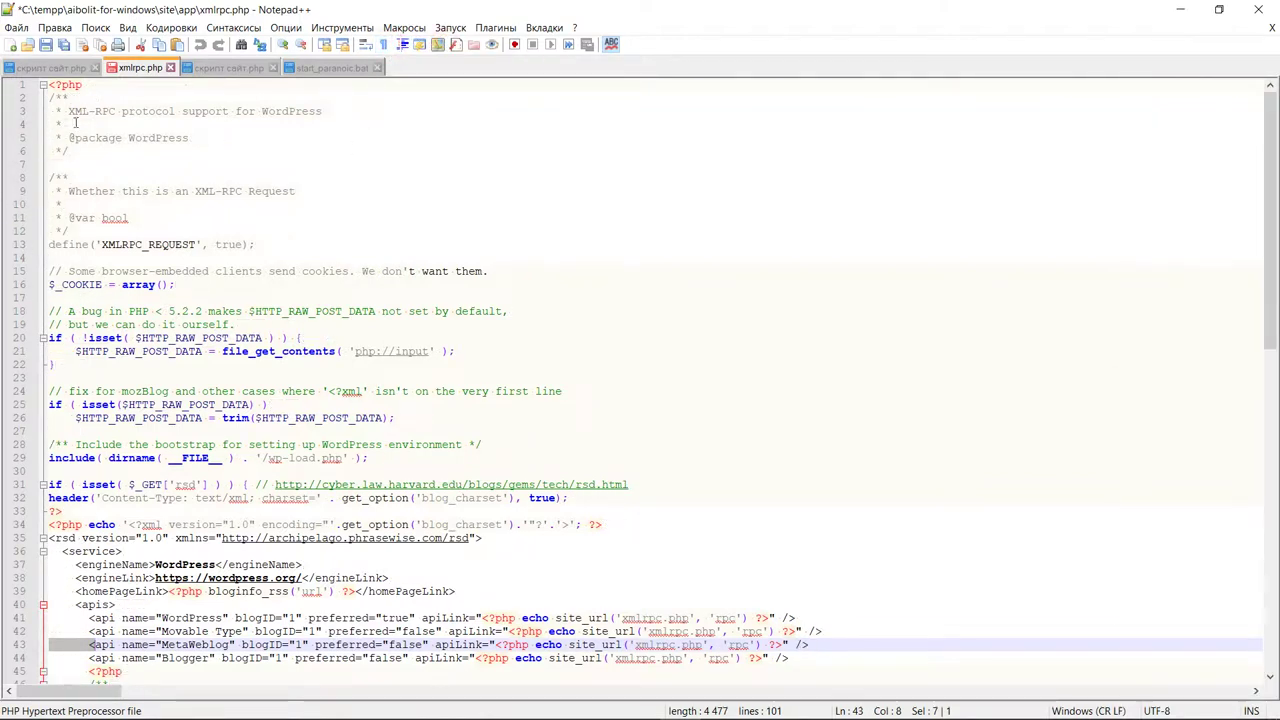
pyautogui.click(95, 84)
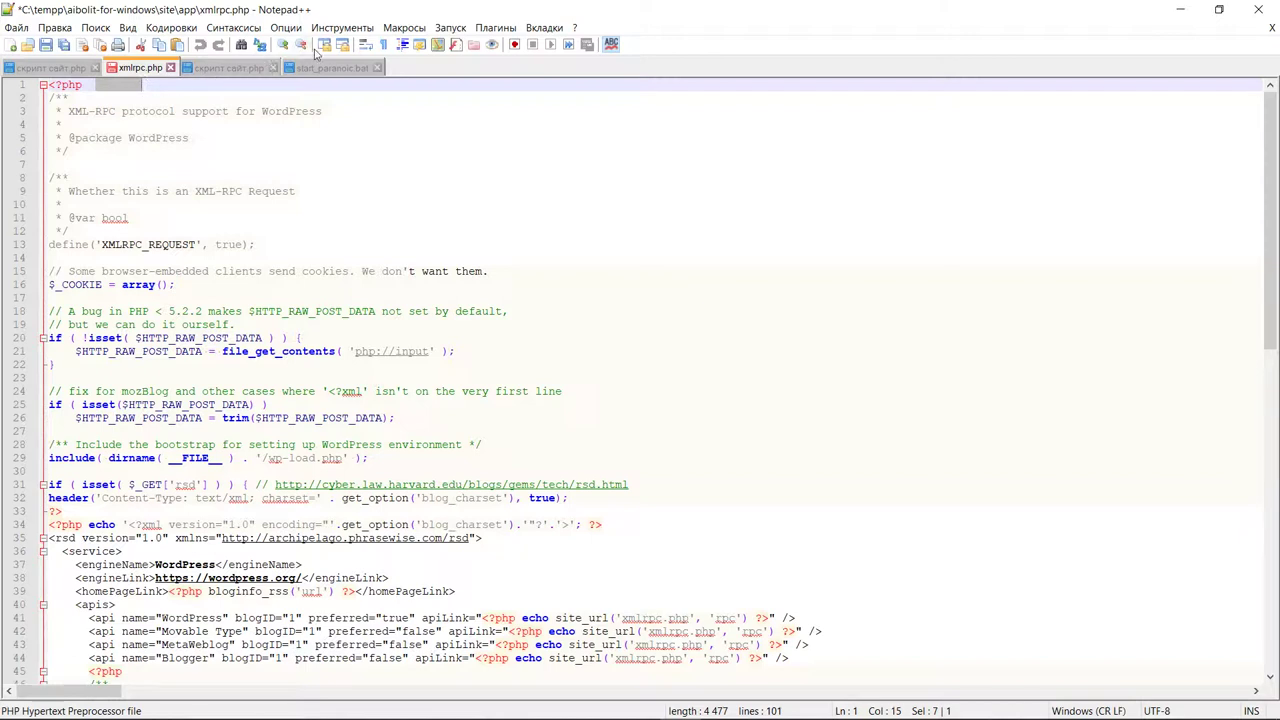
pyautogui.click(383, 46)
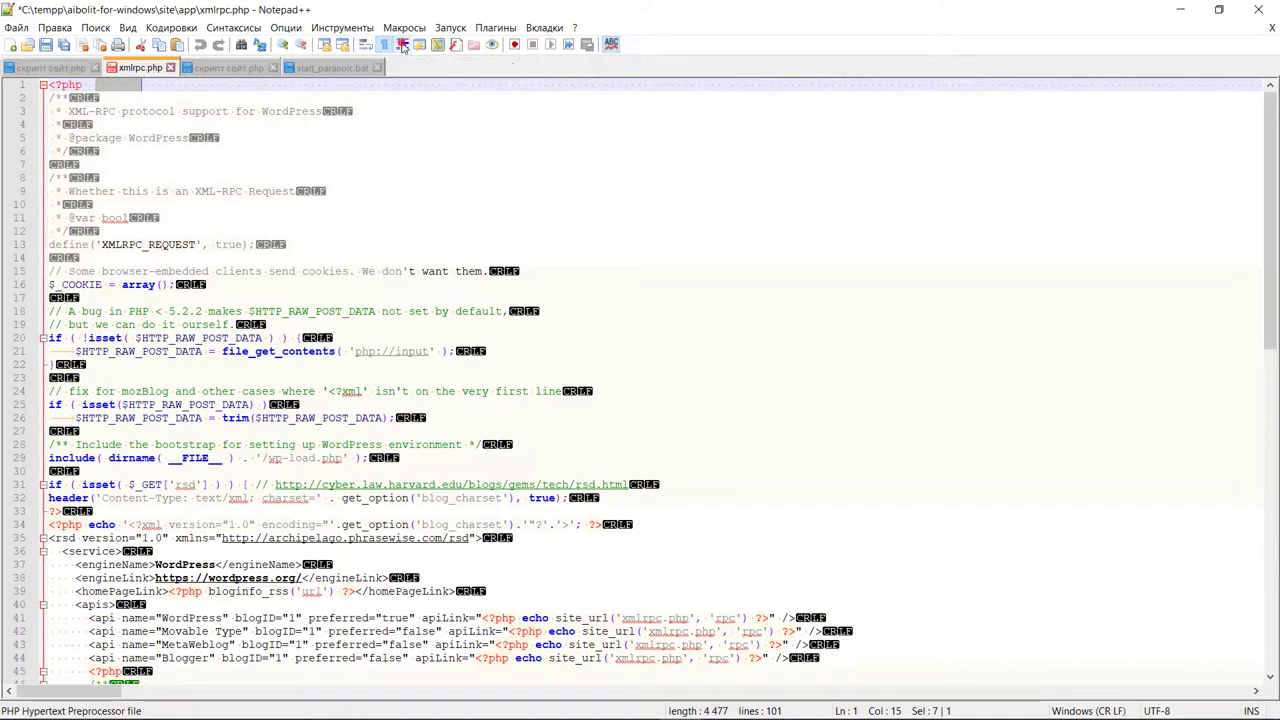
pyautogui.click(439, 46)
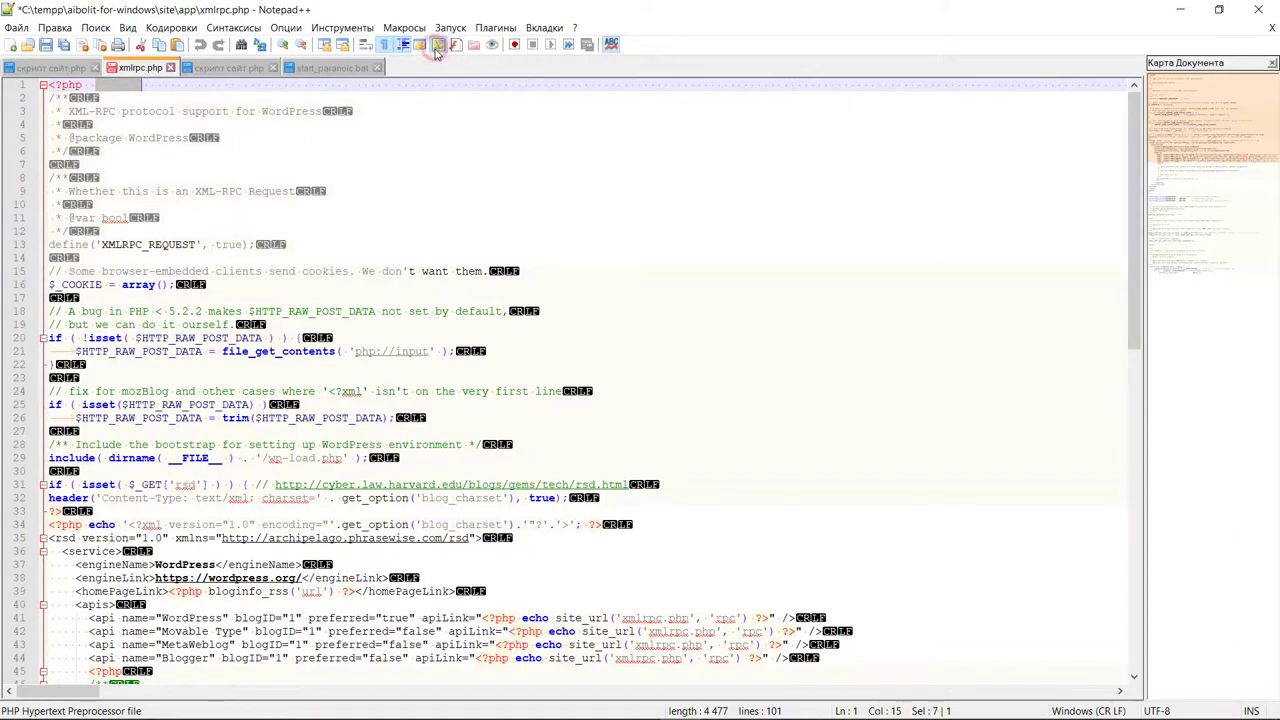
pyautogui.click(491, 45)
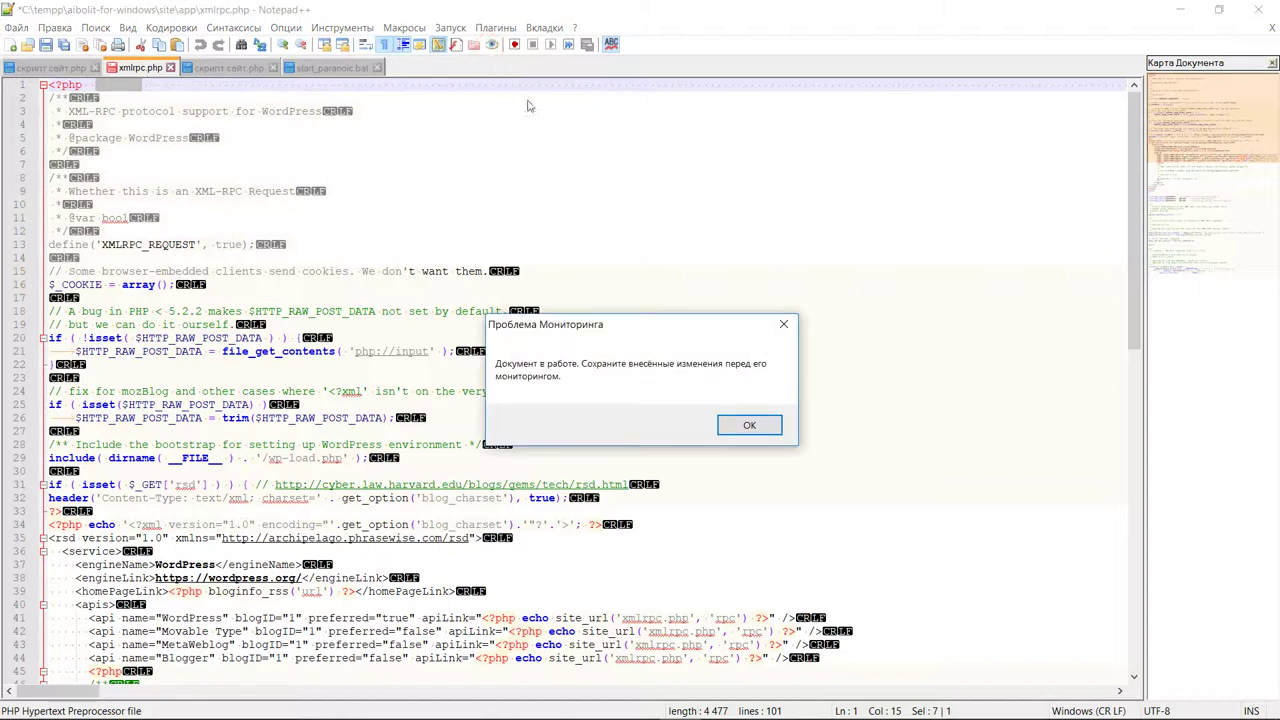
pyautogui.click(749, 425)
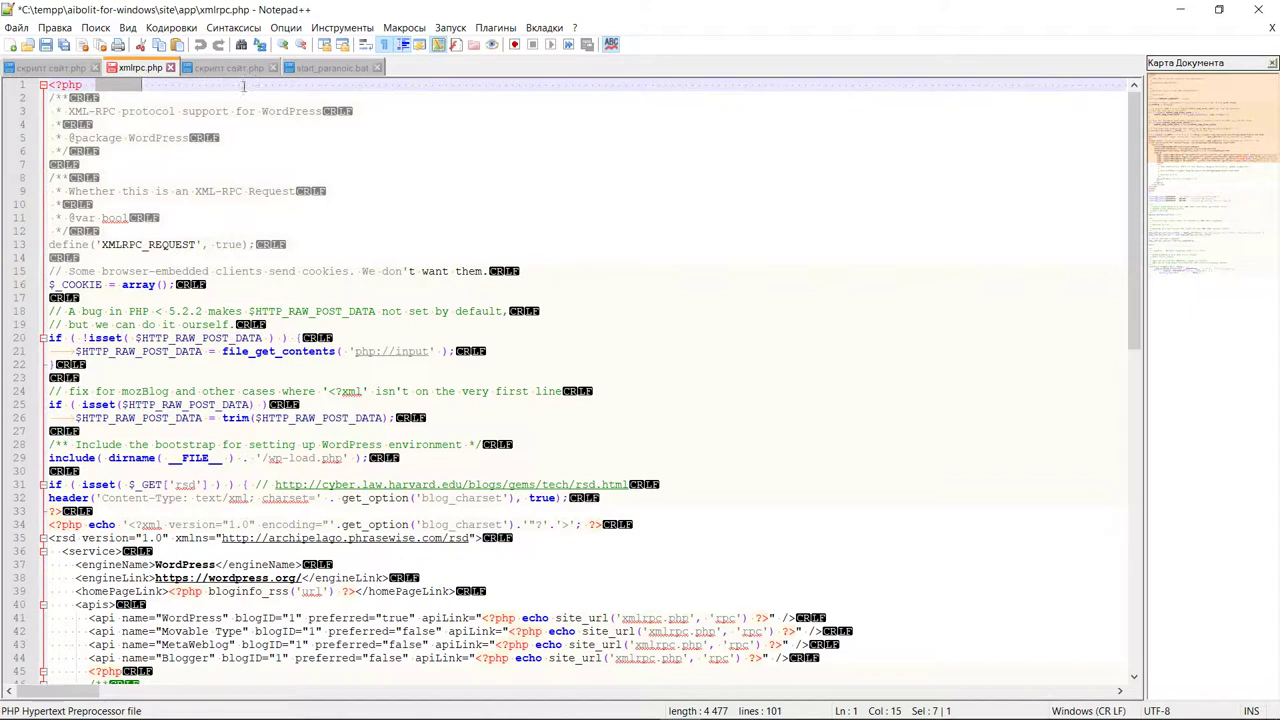
# Examine the far end of line 1 in xmlrpc.php and highlight the start of the second <?php $_F=__FILE__;$_X= block
pyautogui.moveTo(243, 86); pyautogui.dragTo(388, 86)
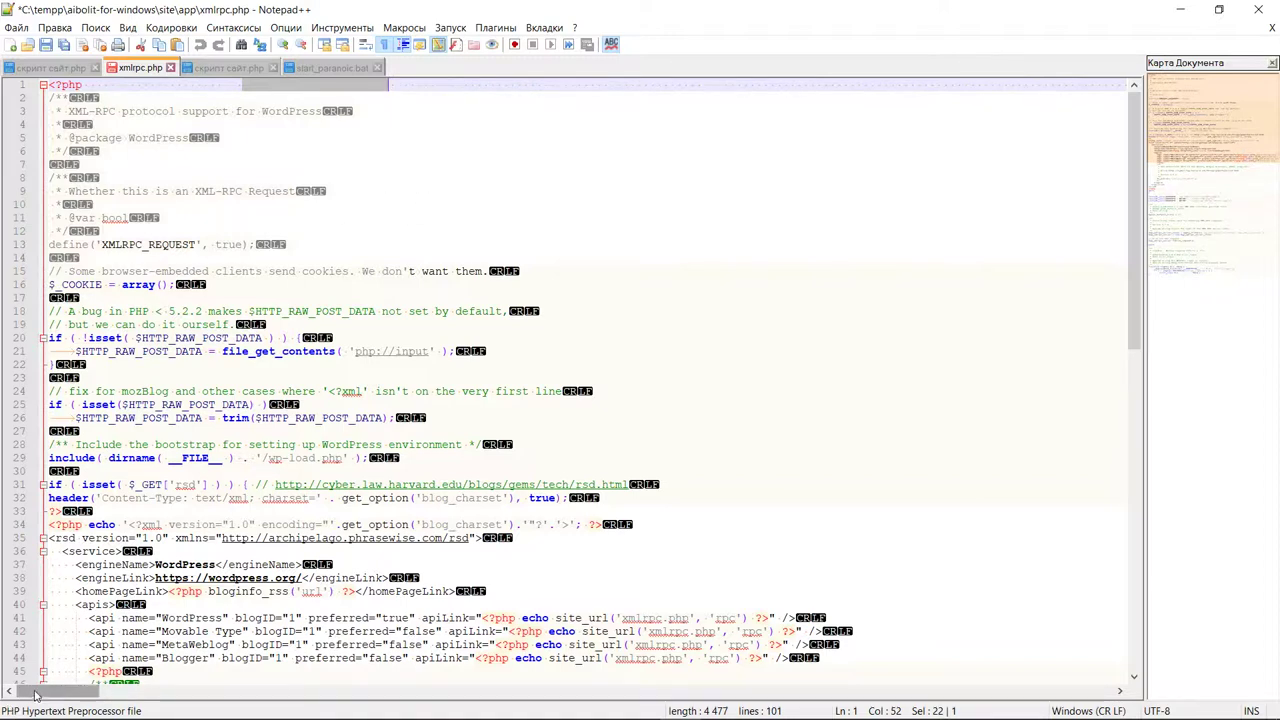
pyautogui.moveTo(36, 692); pyautogui.dragTo(480, 706)
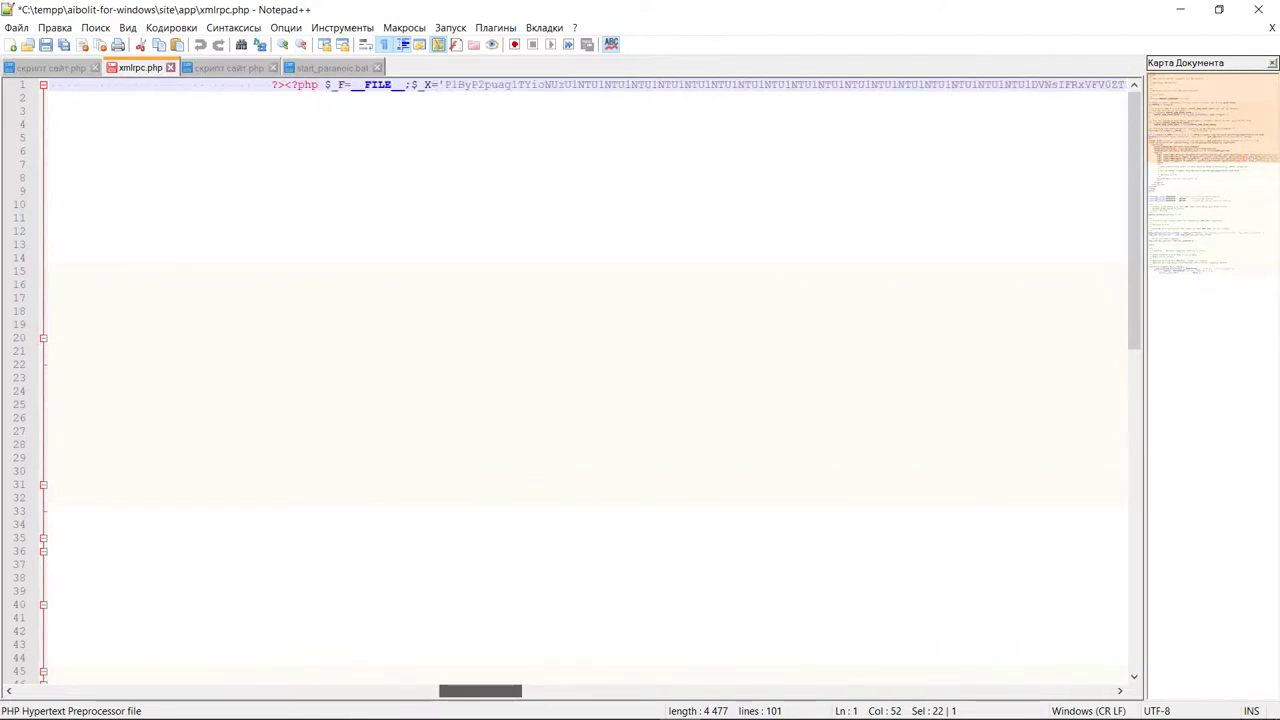
pyautogui.hscroll(1, 590, 380)
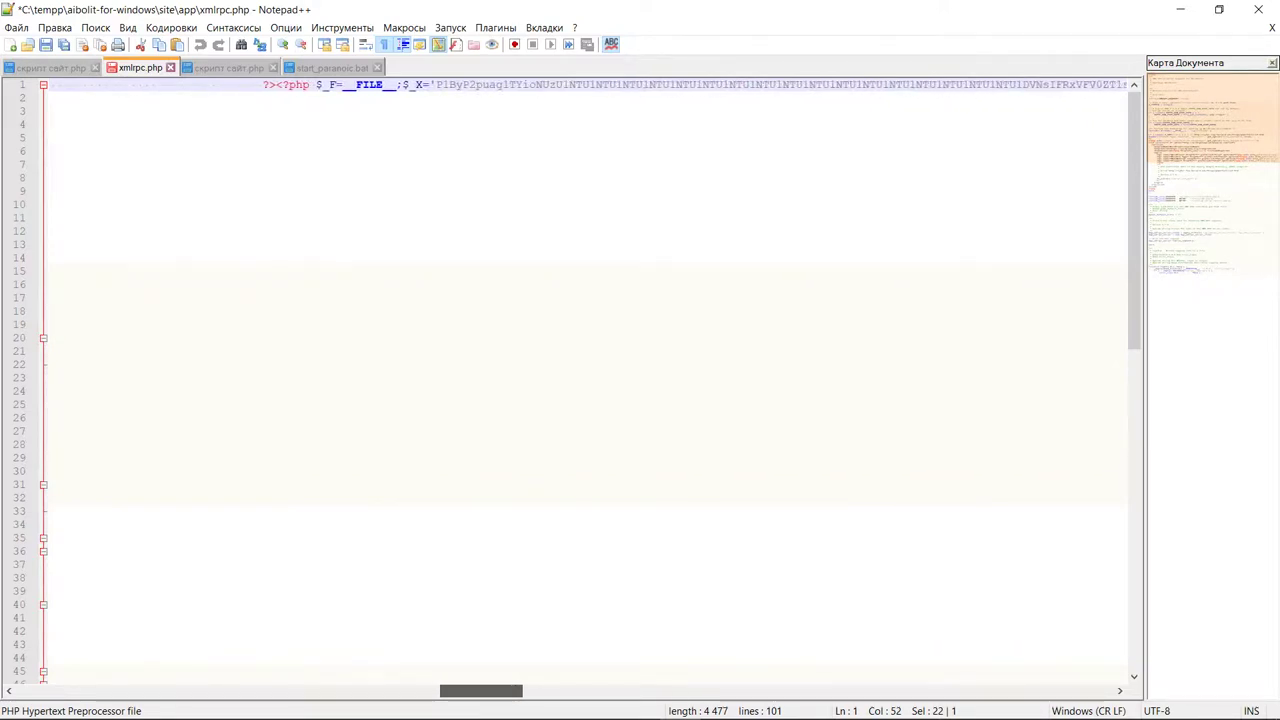
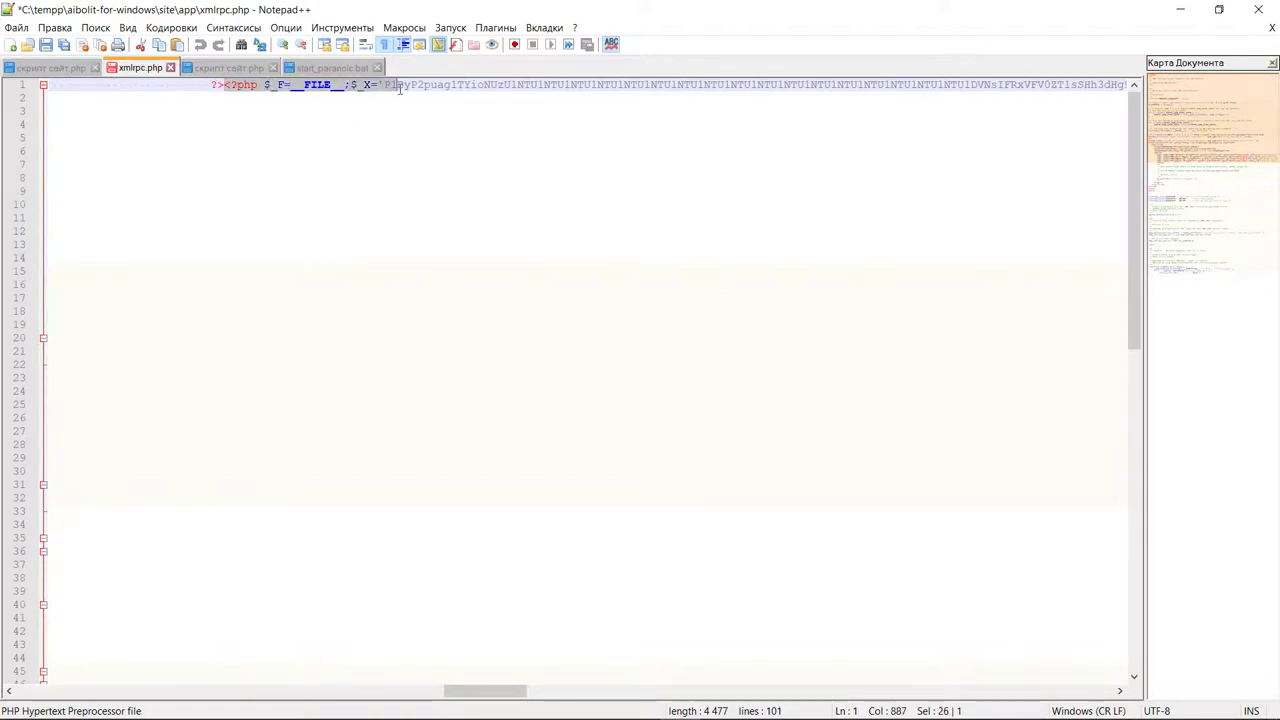
pyautogui.moveTo(463, 688); pyautogui.dragTo(88, 565)
pyautogui.click(397, 84)
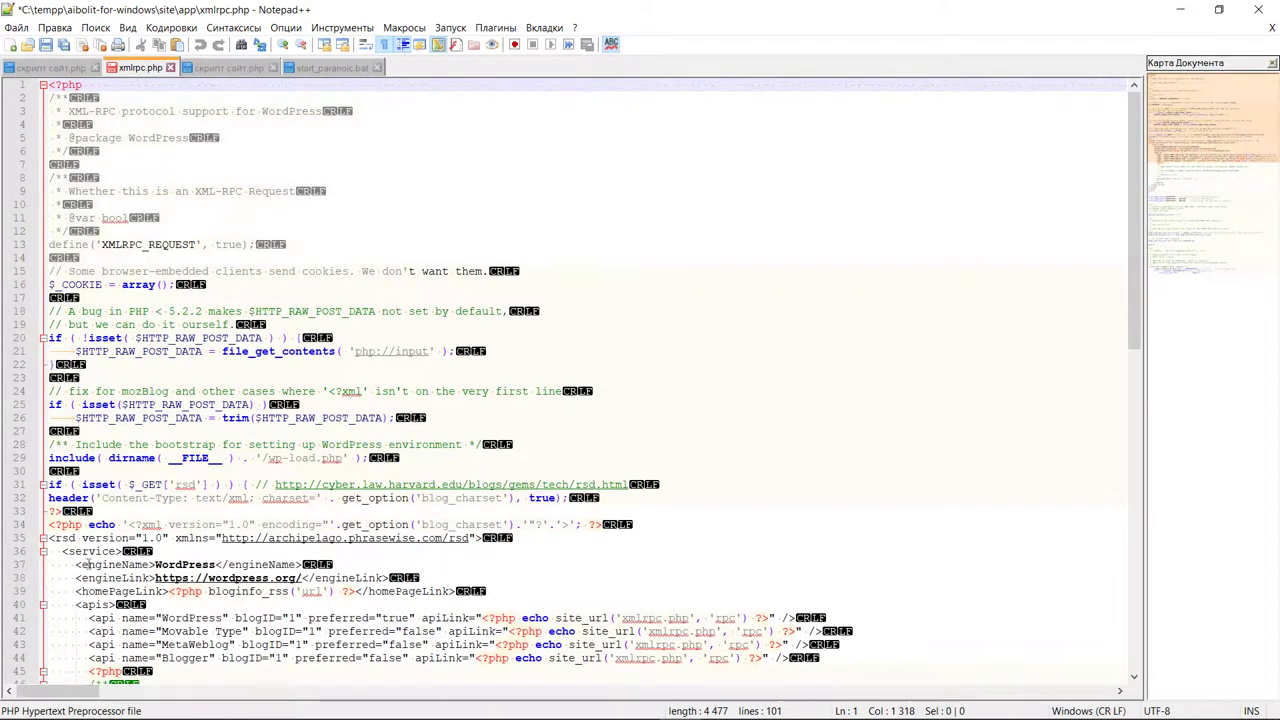
pyautogui.scroll(-1, 150, 340)
pyautogui.scroll(1, 143, 320)
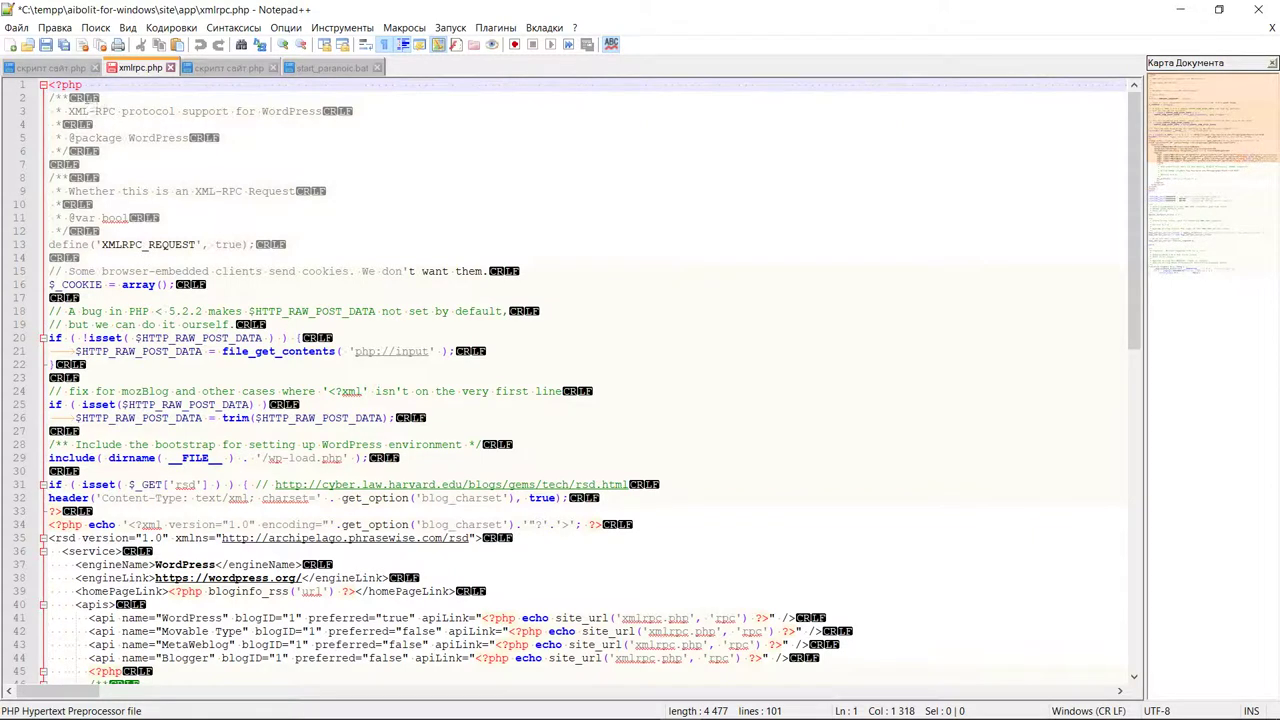
# Break line 1 after the opening <?php tag, delete one leading space from the new line, and rejoin the lines
pyautogui.click(90, 85)
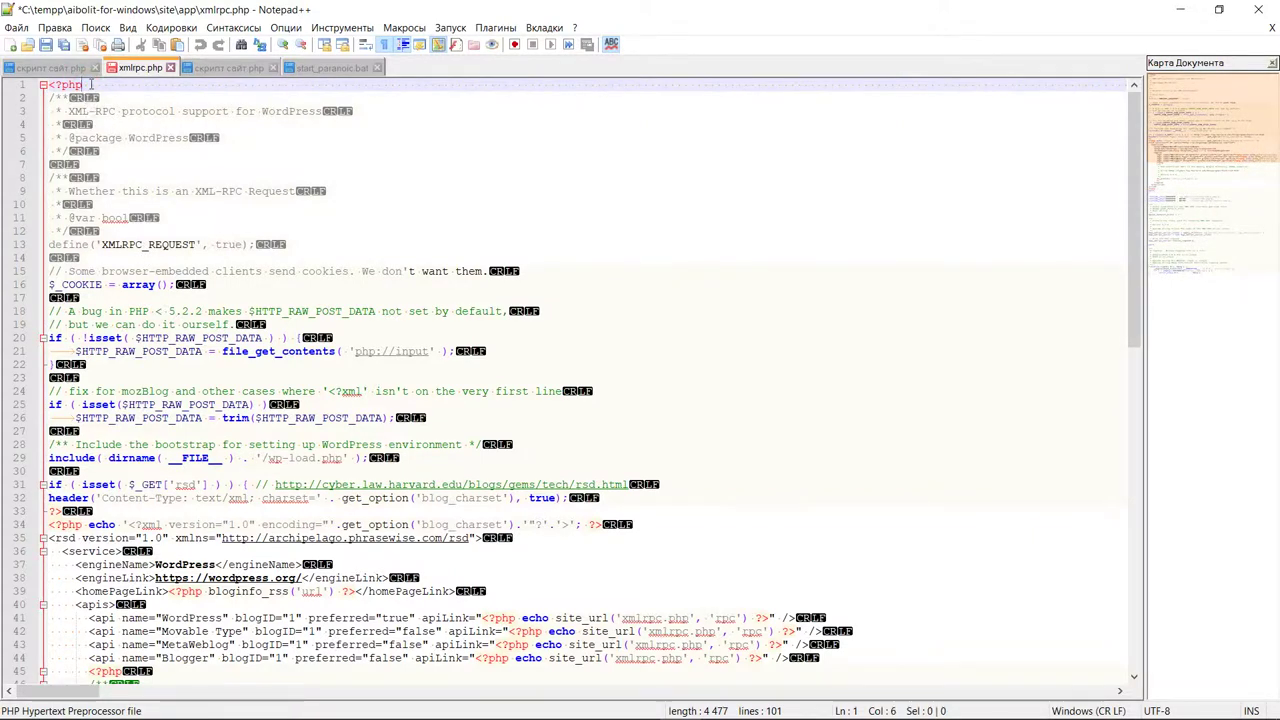
pyautogui.press('Return')
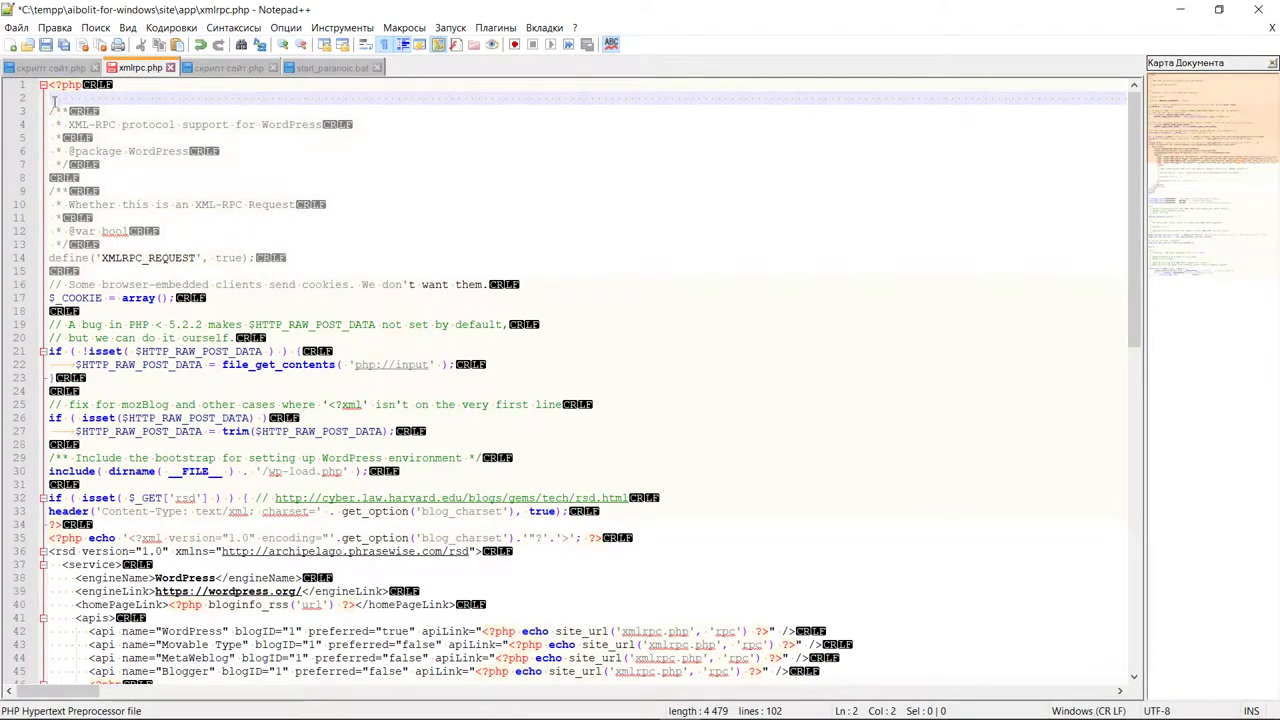
pyautogui.moveTo(51, 97); pyautogui.dragTo(47, 109)
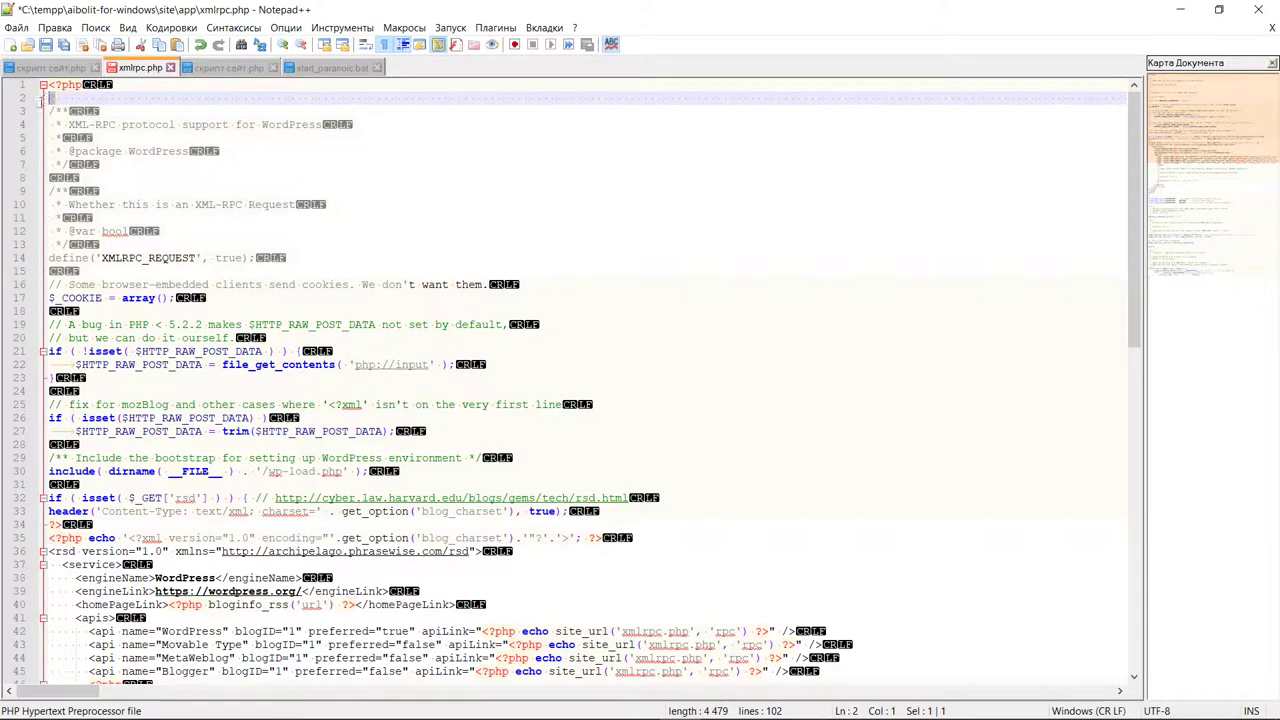
pyautogui.click(43, 100)
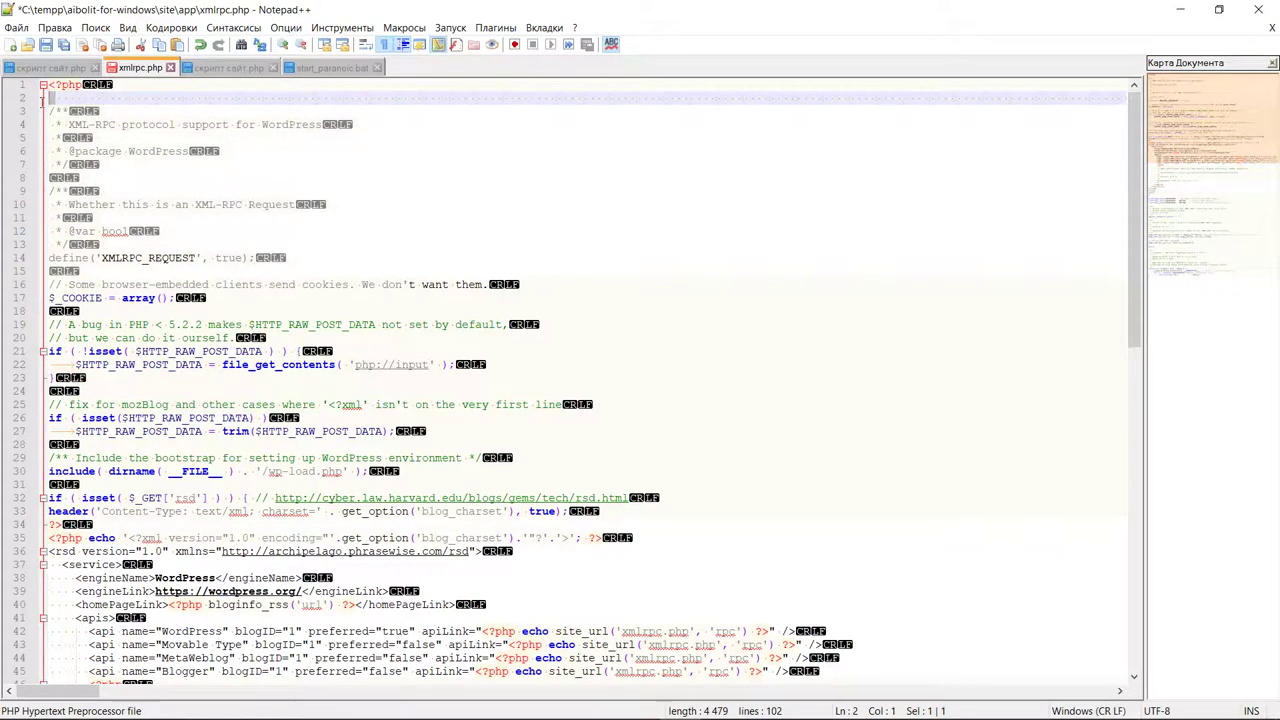
pyautogui.press('Delete')
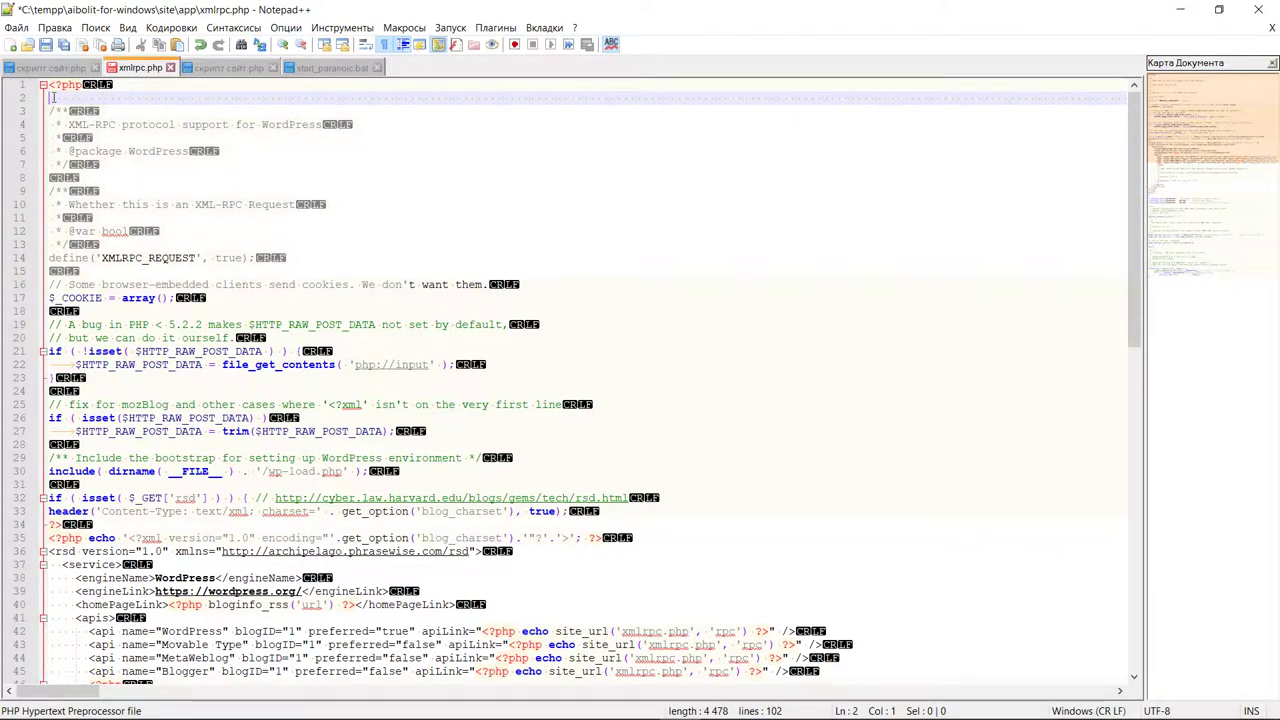
pyautogui.press('Delete')
# Try deleting the rest of line 1 after the opening <?php tag, and undo the deletion
pyautogui.moveTo(82, 86); pyautogui.dragTo(47, 97)
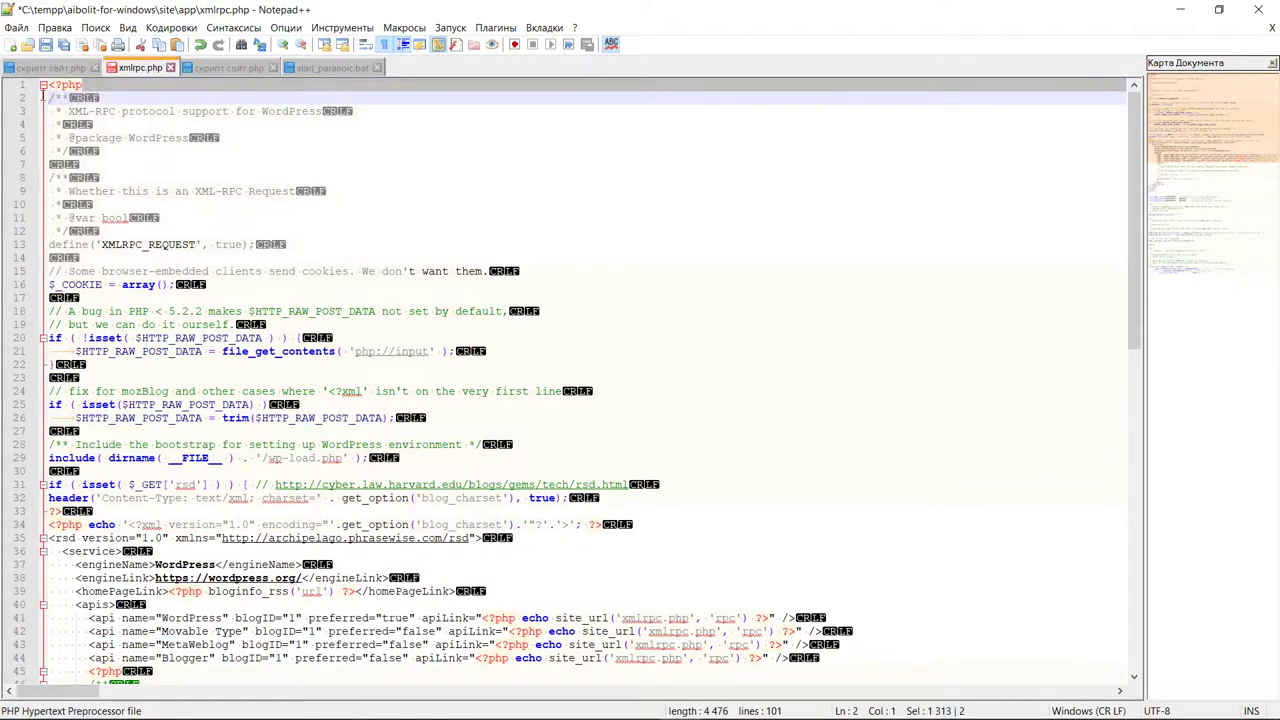
pyautogui.click(40, 99)
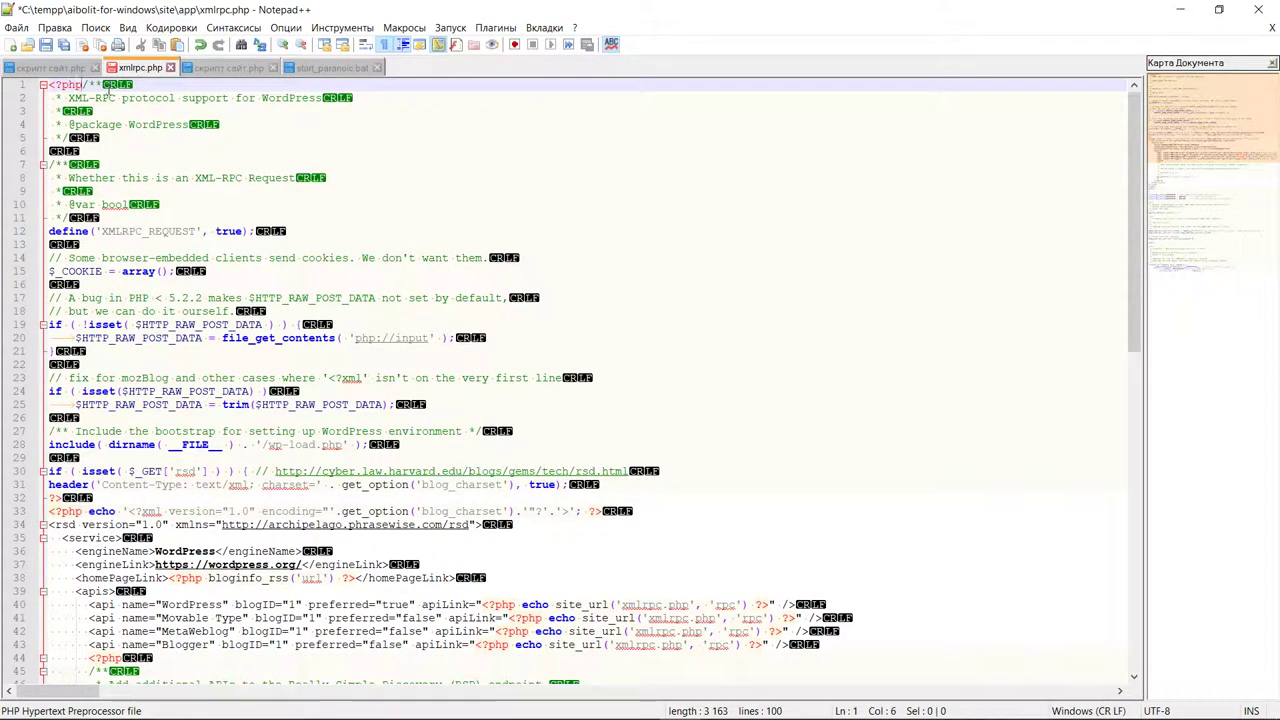
pyautogui.click(200, 45)
pyautogui.click(200, 45)
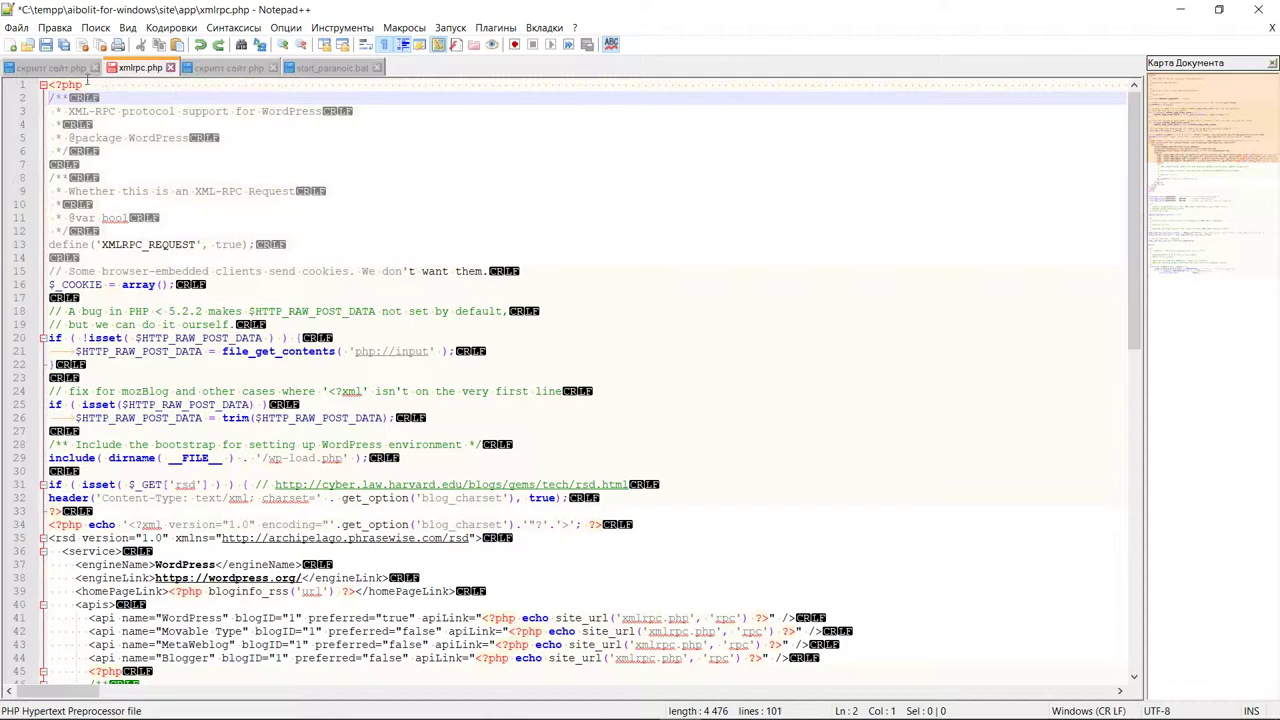
# Delete the injected code after the opening <?php tag on line 1 of xmlrpc.php and keep the /** comment on its own line
pyautogui.click(87, 84)
pyautogui.hotkey('shift', 'End')
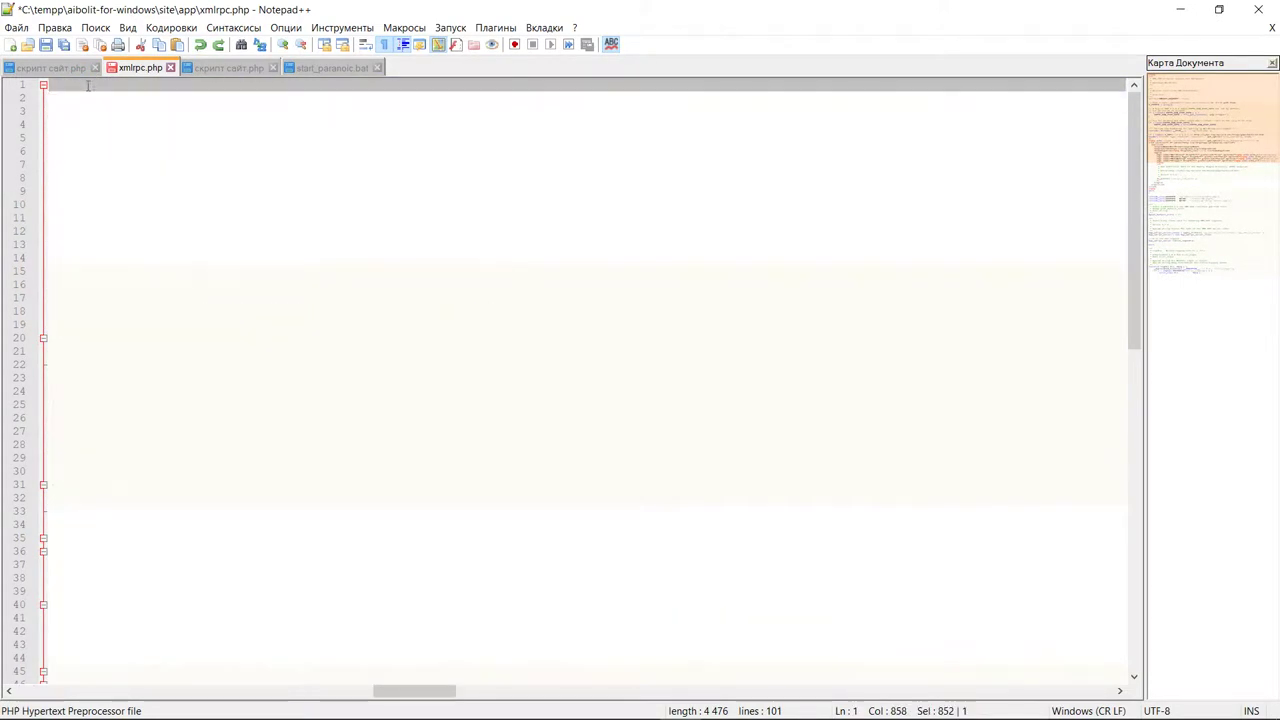
pyautogui.click(78, 85)
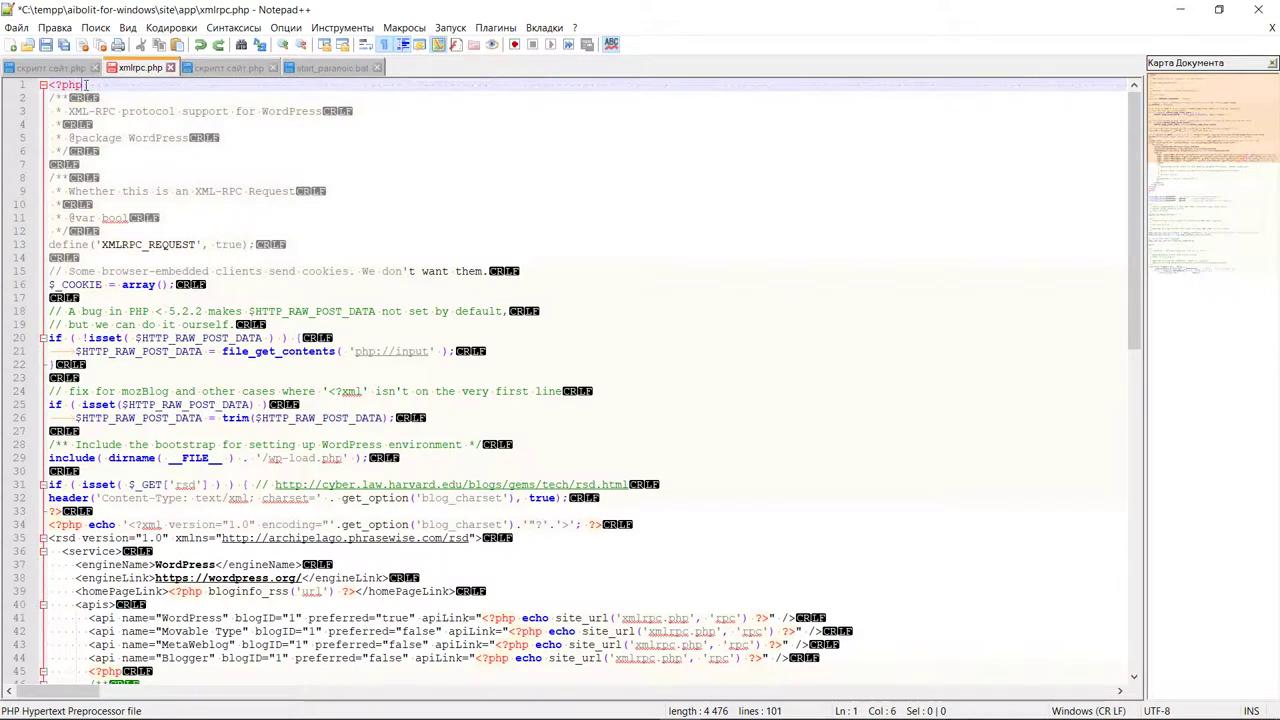
pyautogui.hotkey('ctrl', 'shift', 'Right')
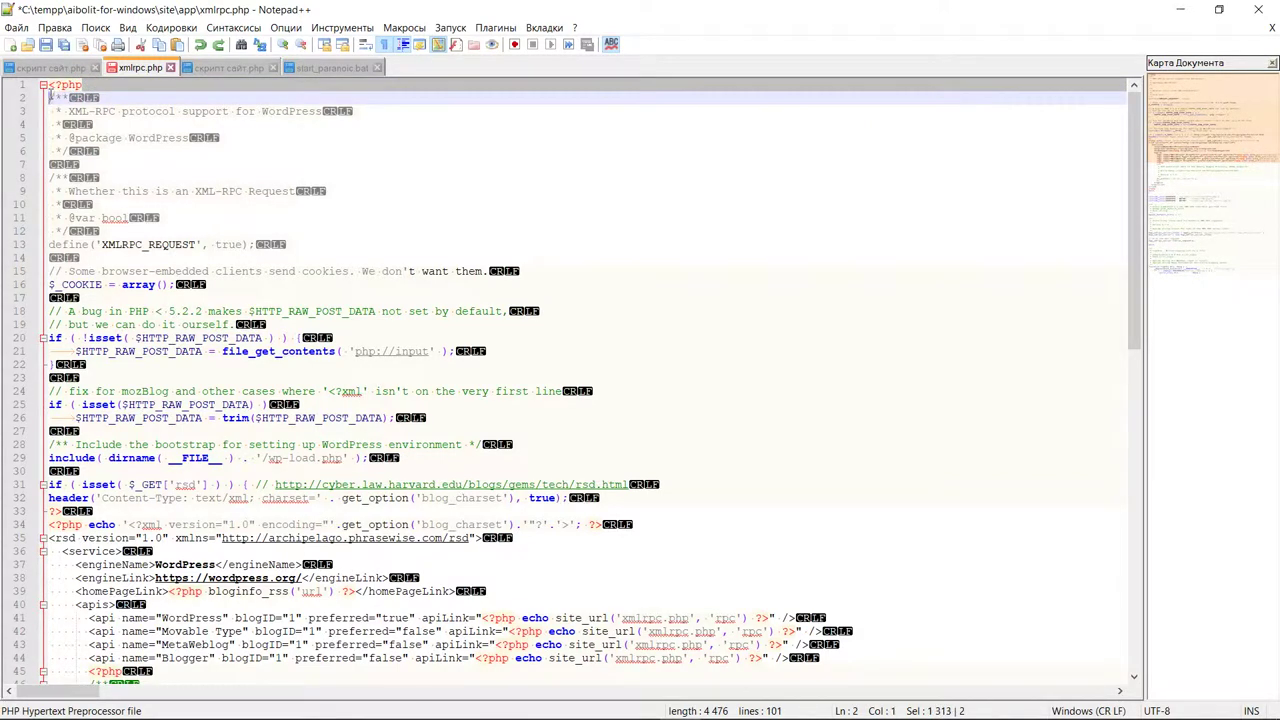
pyautogui.press('Delete')
pyautogui.press('Return')
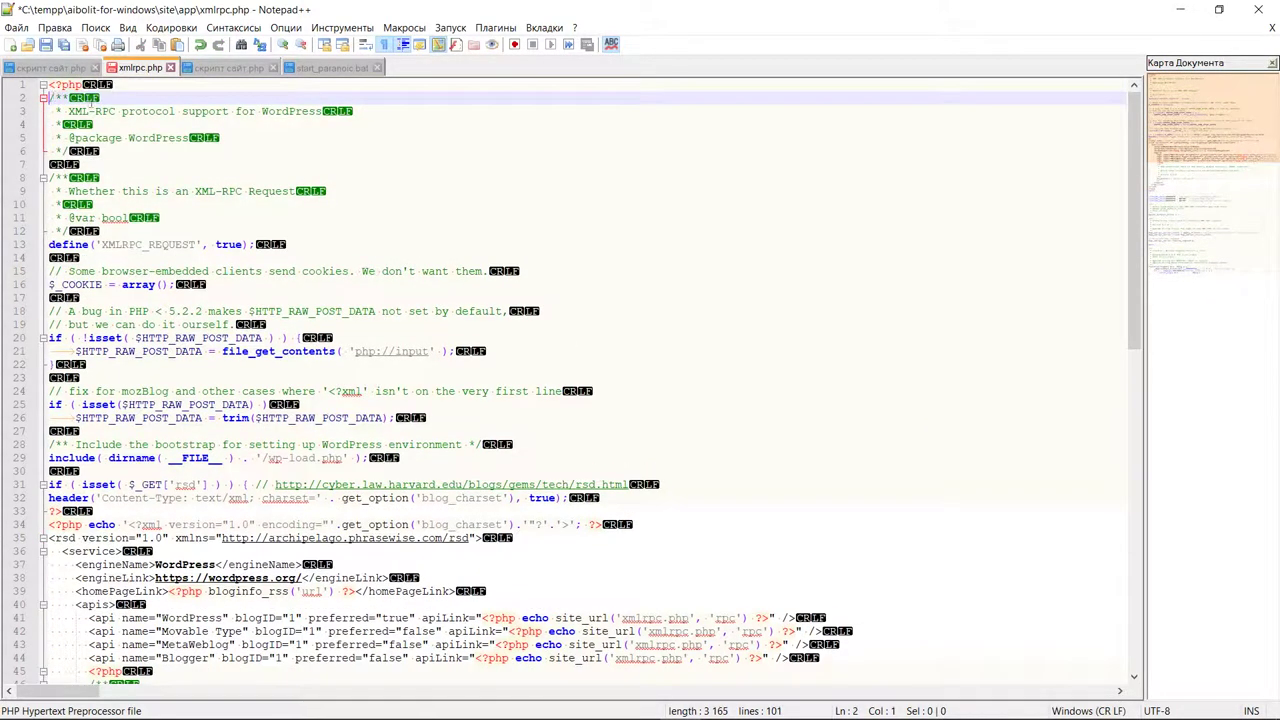
# Collapse the comment block at line 2, insert an empty line above it, and remove that line again
pyautogui.click(131, 95)
pyautogui.moveTo(68, 97); pyautogui.dragTo(50, 97)
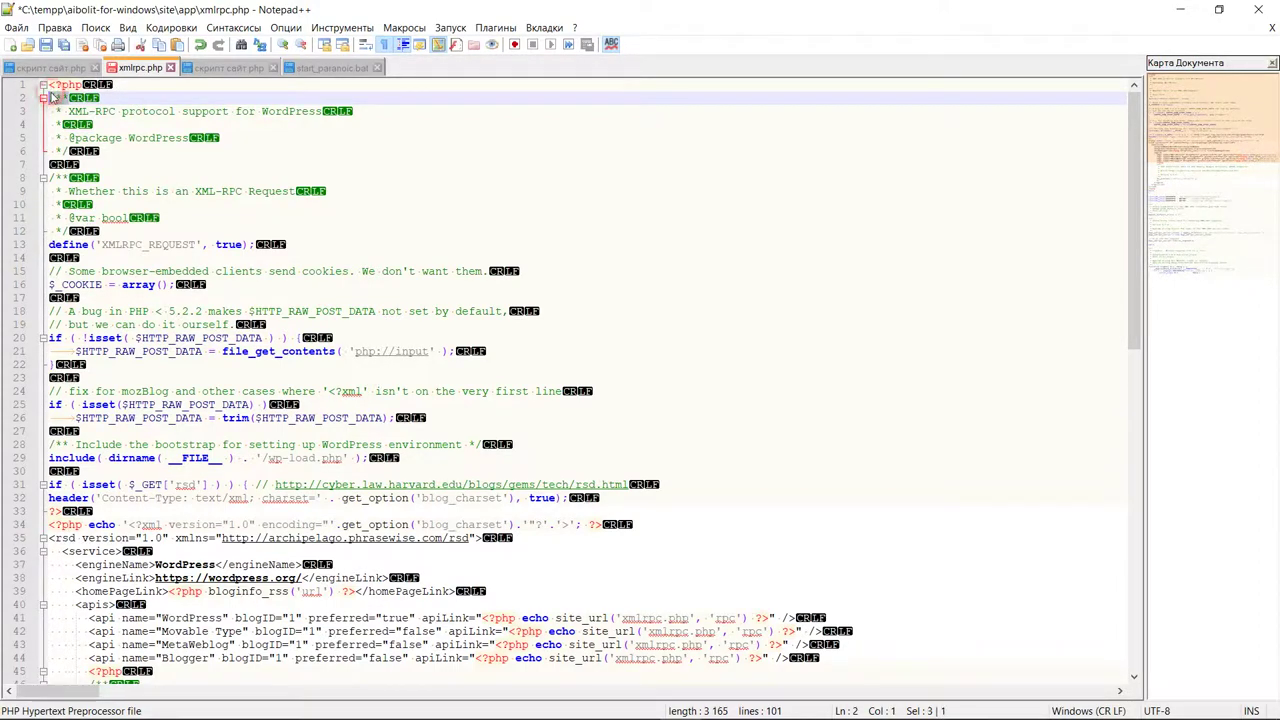
pyautogui.click(44, 97)
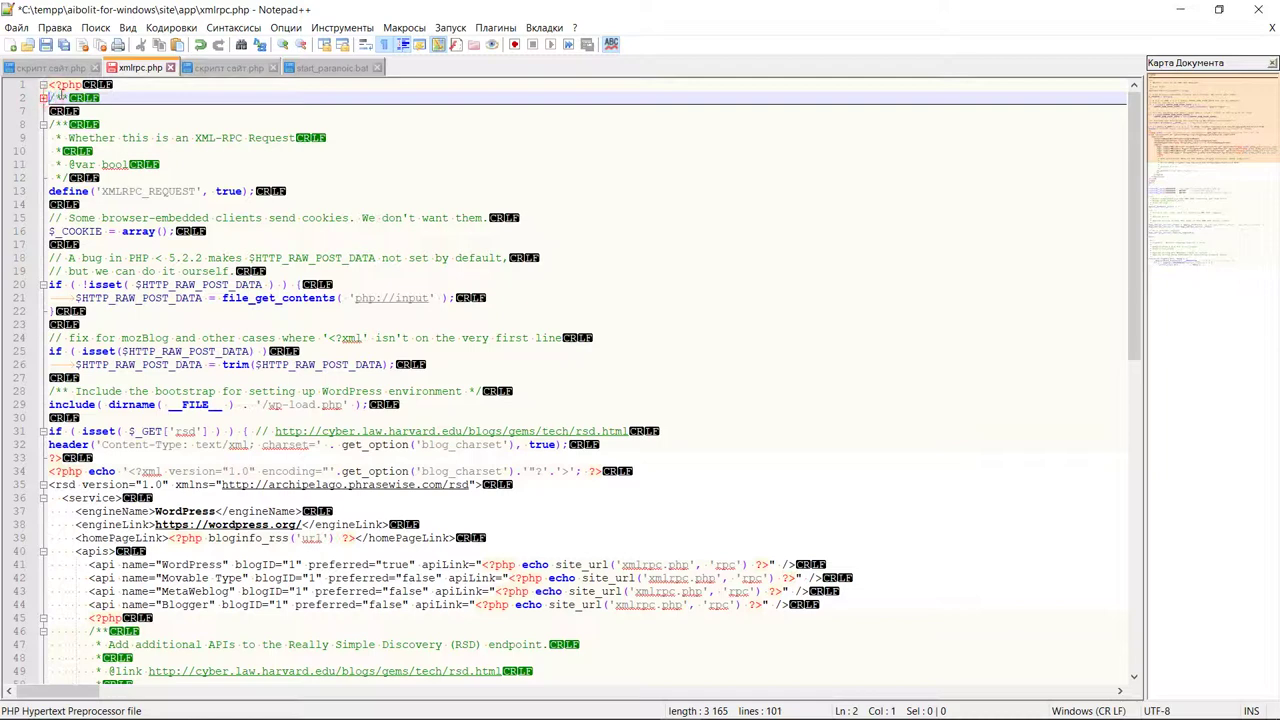
pyautogui.press('Return')
pyautogui.click(115, 92)
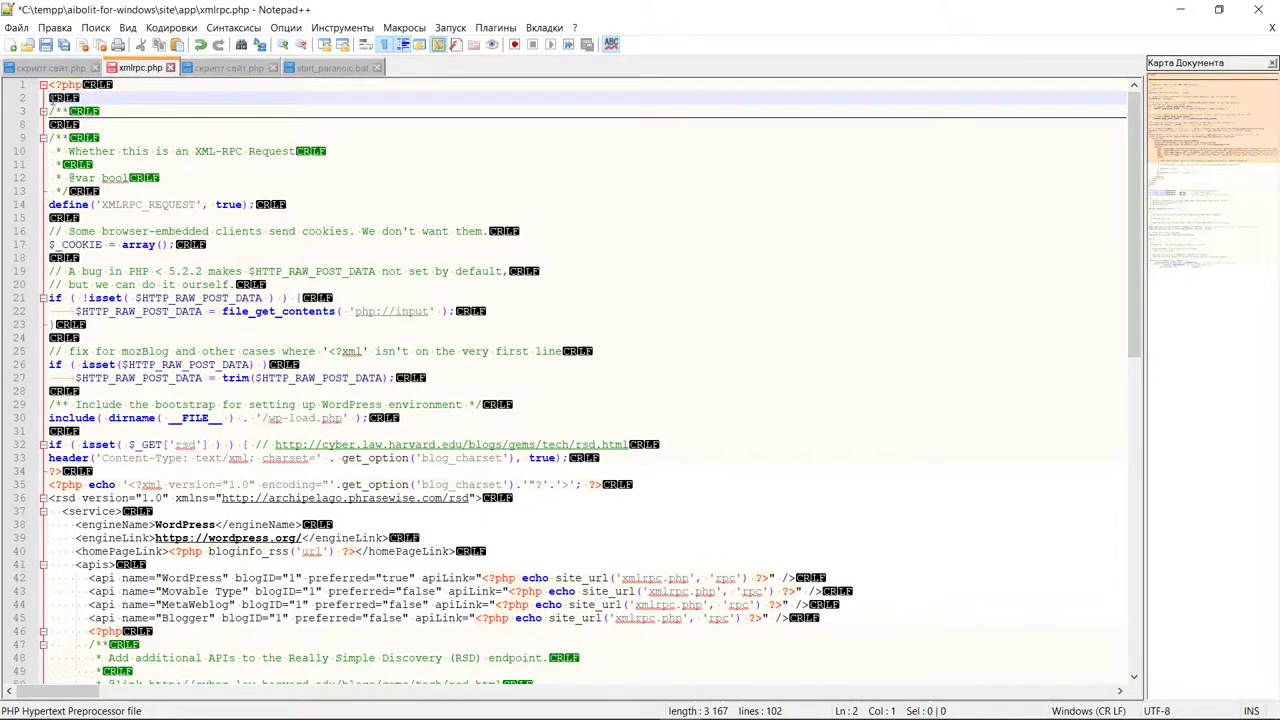
pyautogui.press('Delete')
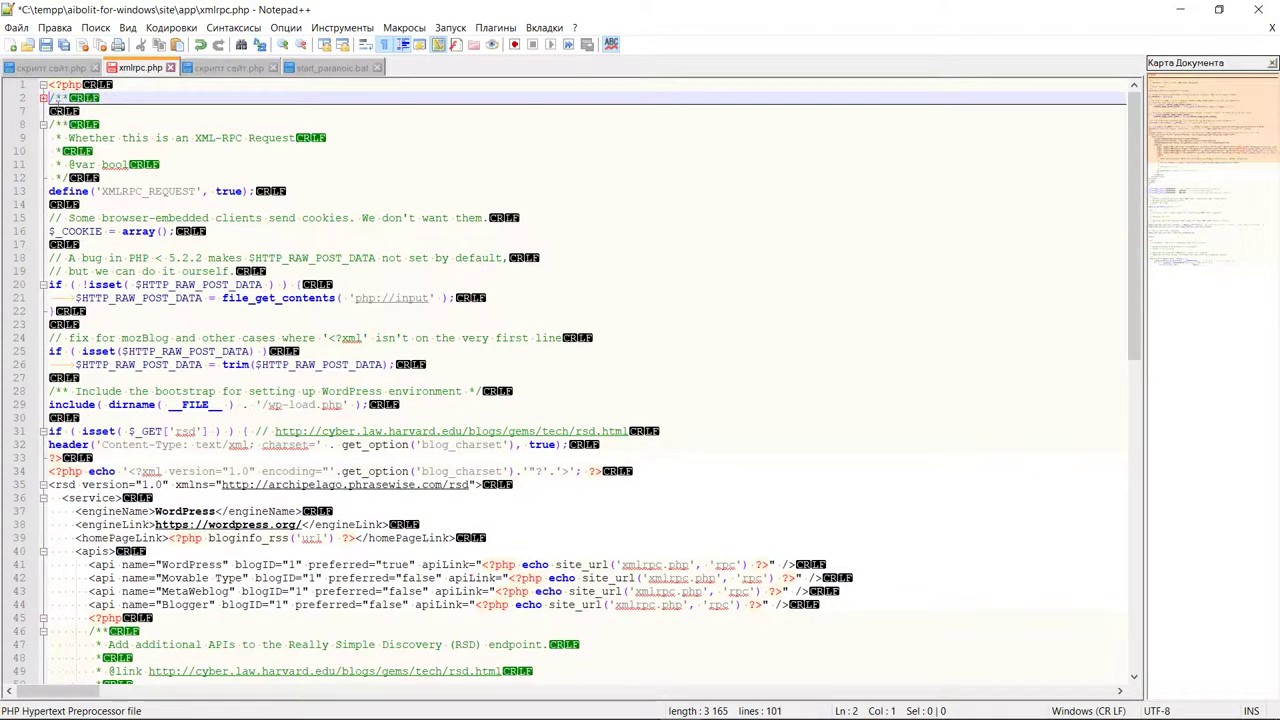
pyautogui.click(125, 100)
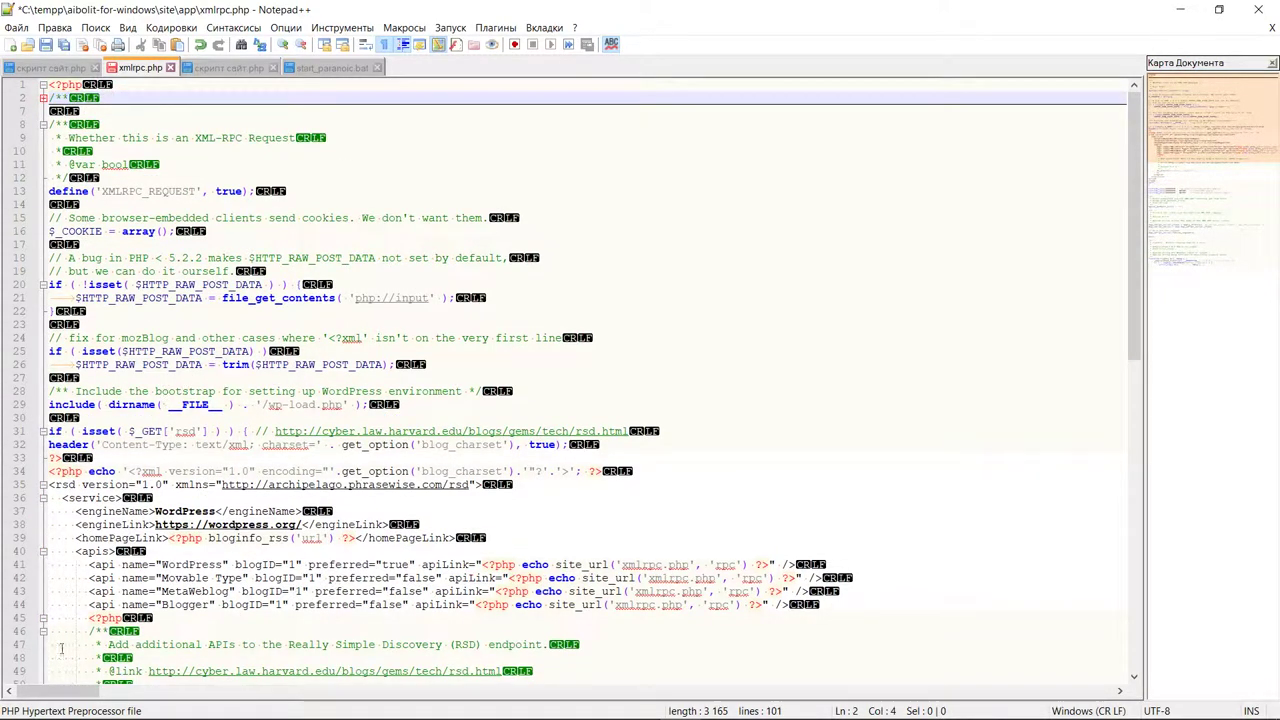
# Check further along the lines of the local xmlrpc.php and dismiss the DSpellCheck plugin exception messages
pyautogui.moveTo(56, 688); pyautogui.dragTo(64, 688)
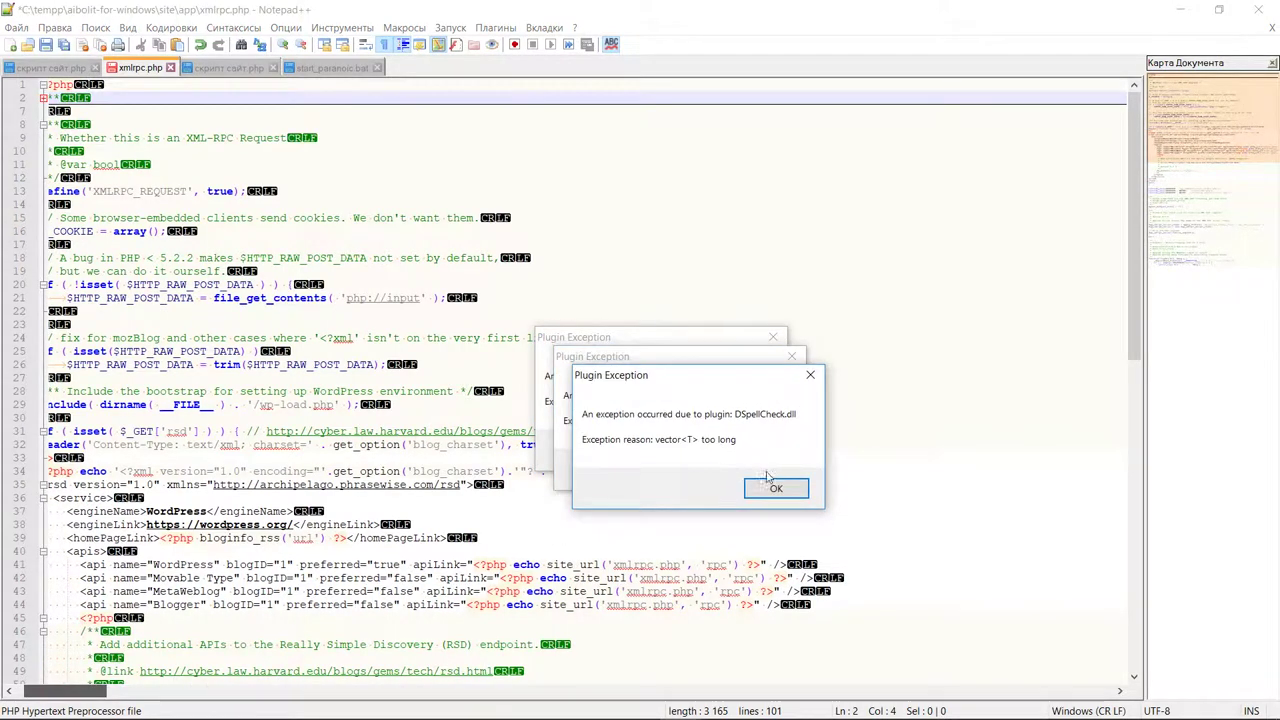
pyautogui.click(776, 489)
pyautogui.click(757, 466)
pyautogui.click(749, 447)
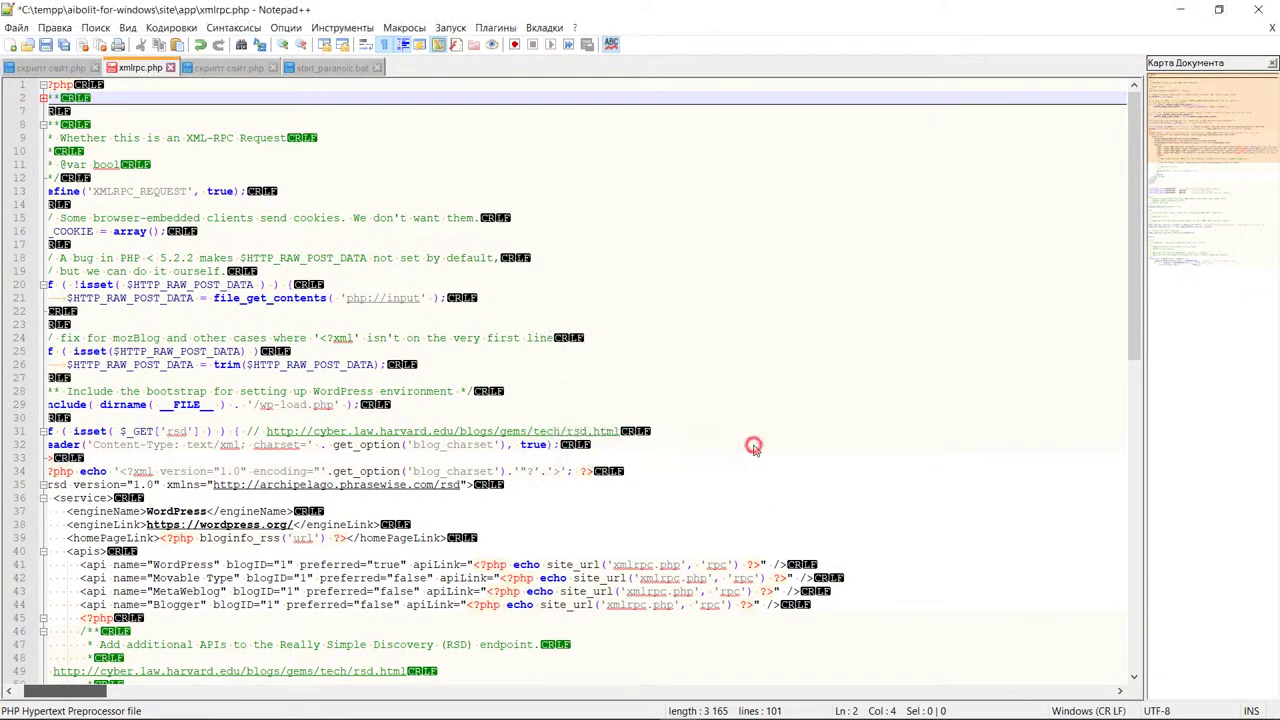
pyautogui.click(714, 437)
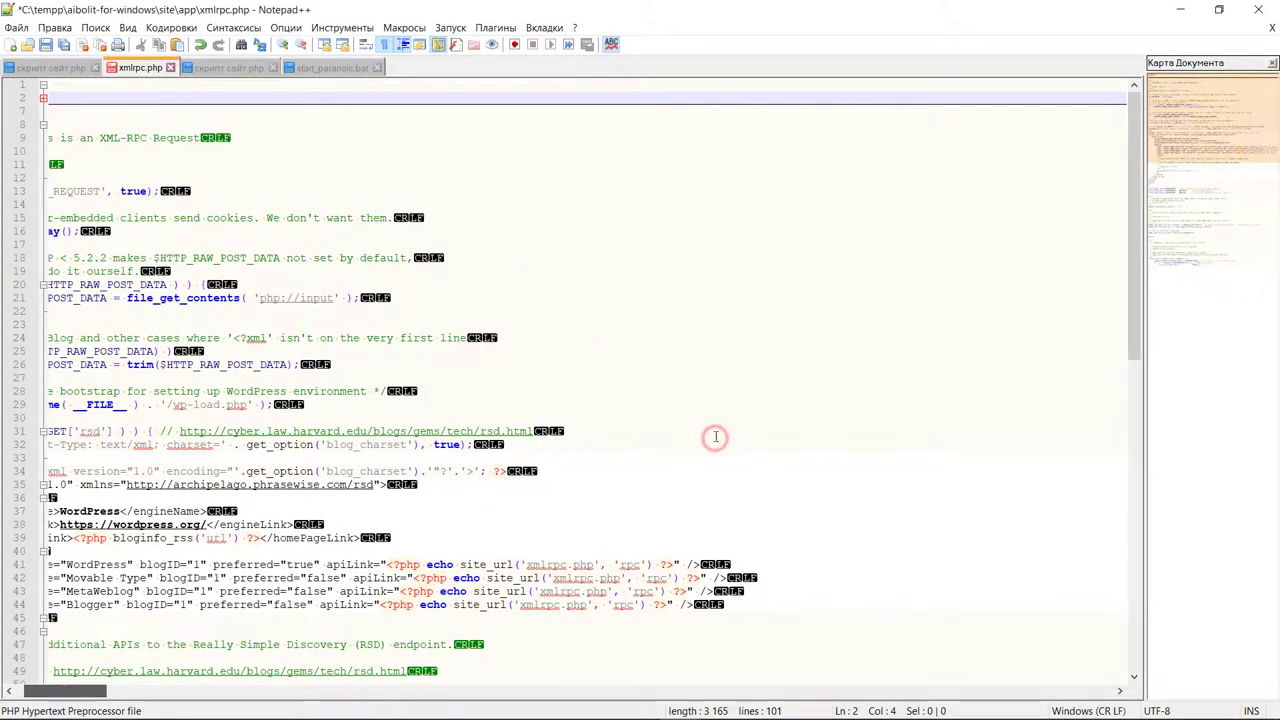
pyautogui.click(100, 690)
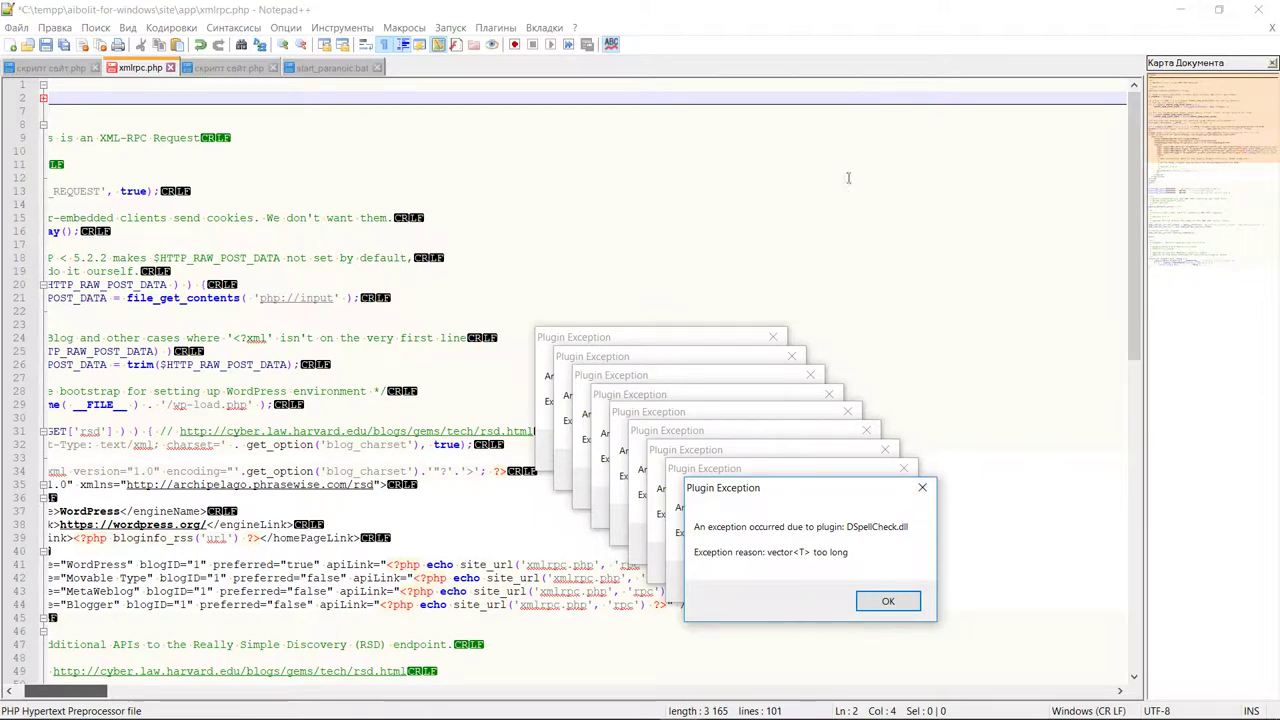
# Switch to the AI-BOLIT report in the browser and highlight the xmlrpc file name in the list of critical findings
pyautogui.moveTo(689, 710)
pyautogui.moveTo(640, 704)
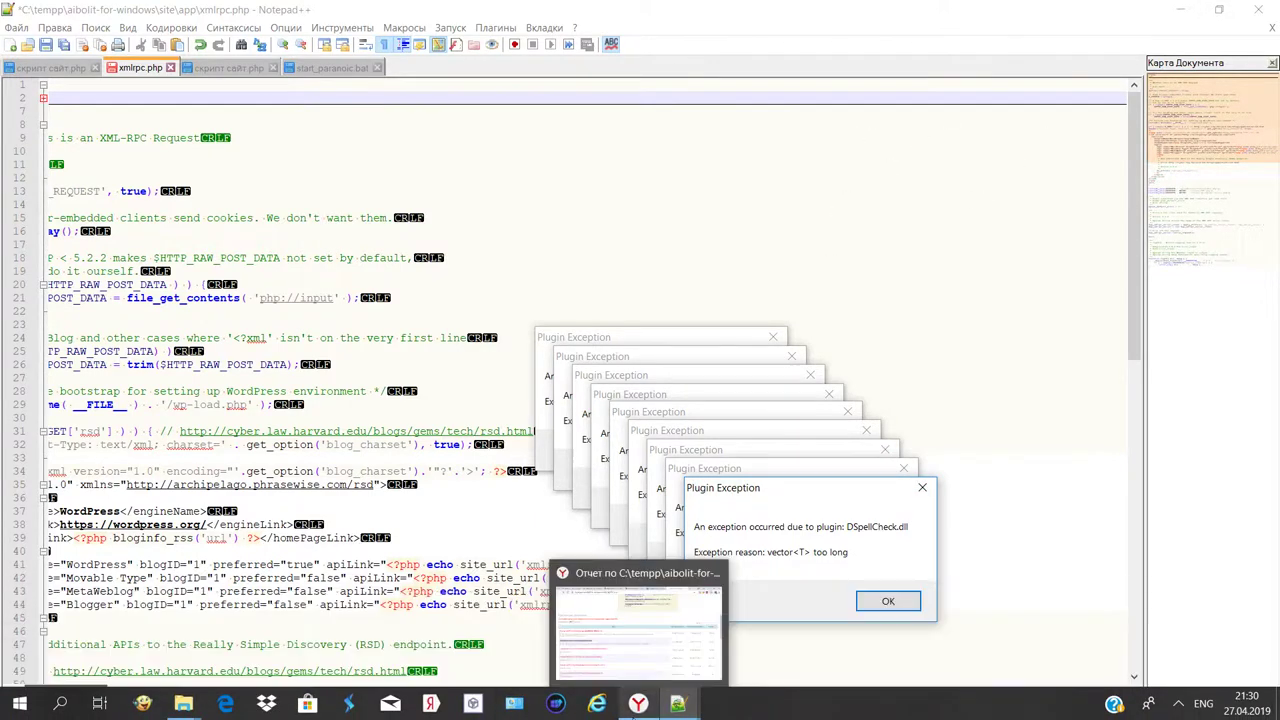
pyautogui.click(665, 650)
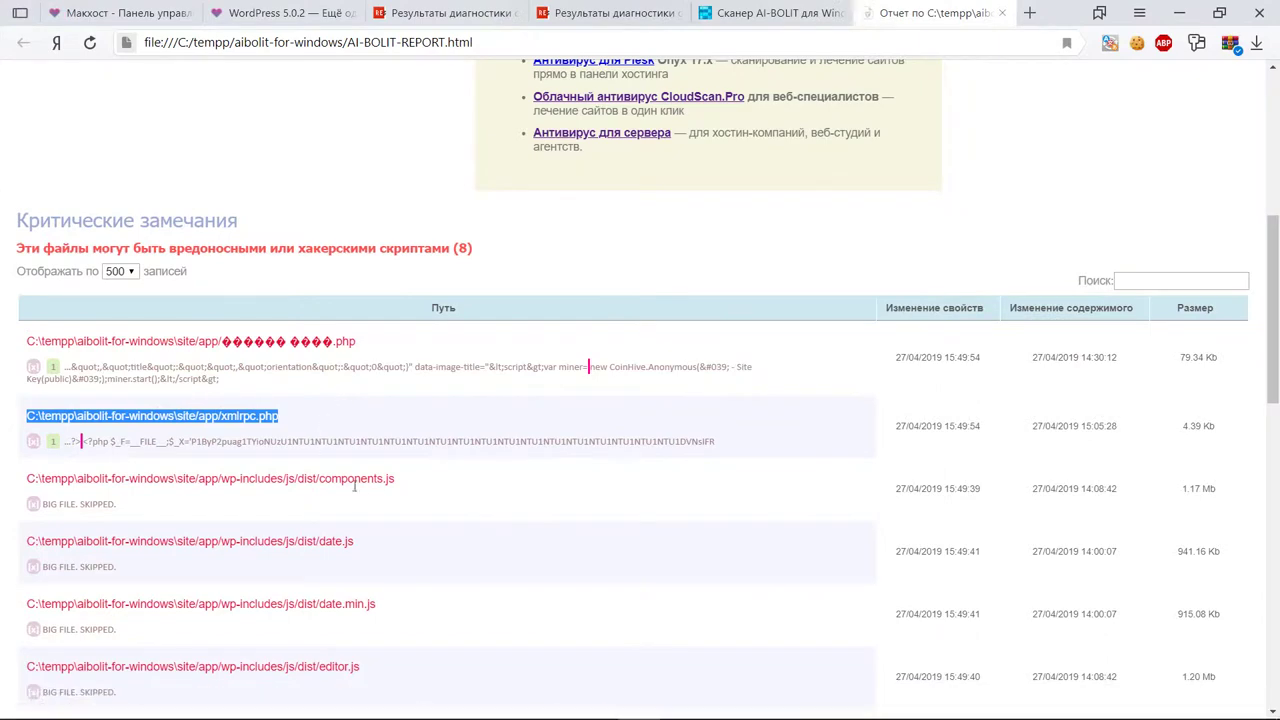
pyautogui.moveTo(257, 415); pyautogui.dragTo(222, 415)
# Open xmlrpc.php from the httpdocs folder for editing in the Макхост file manager and look through its code
pyautogui.hotkey('ctrl', 'Tab')
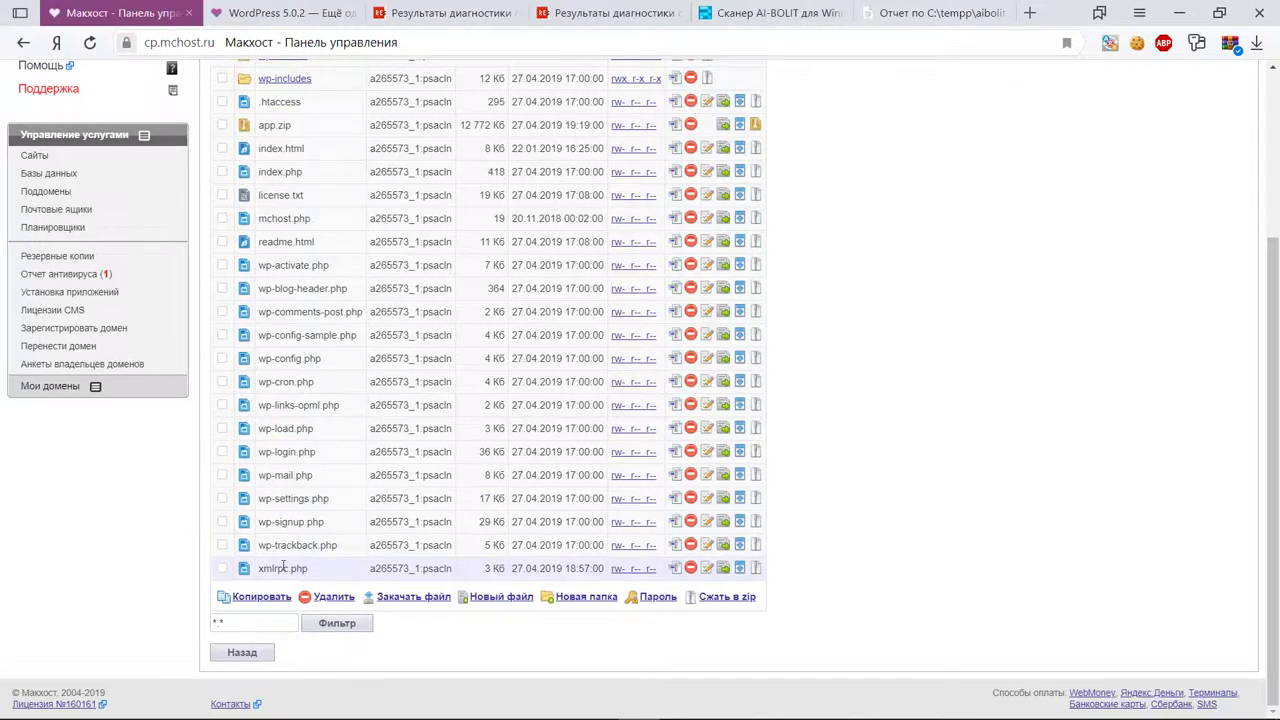
pyautogui.moveTo(288, 568)
pyautogui.mouseDown()
pyautogui.moveTo(256, 573)
pyautogui.moveTo(272, 573)
pyautogui.mouseUp()
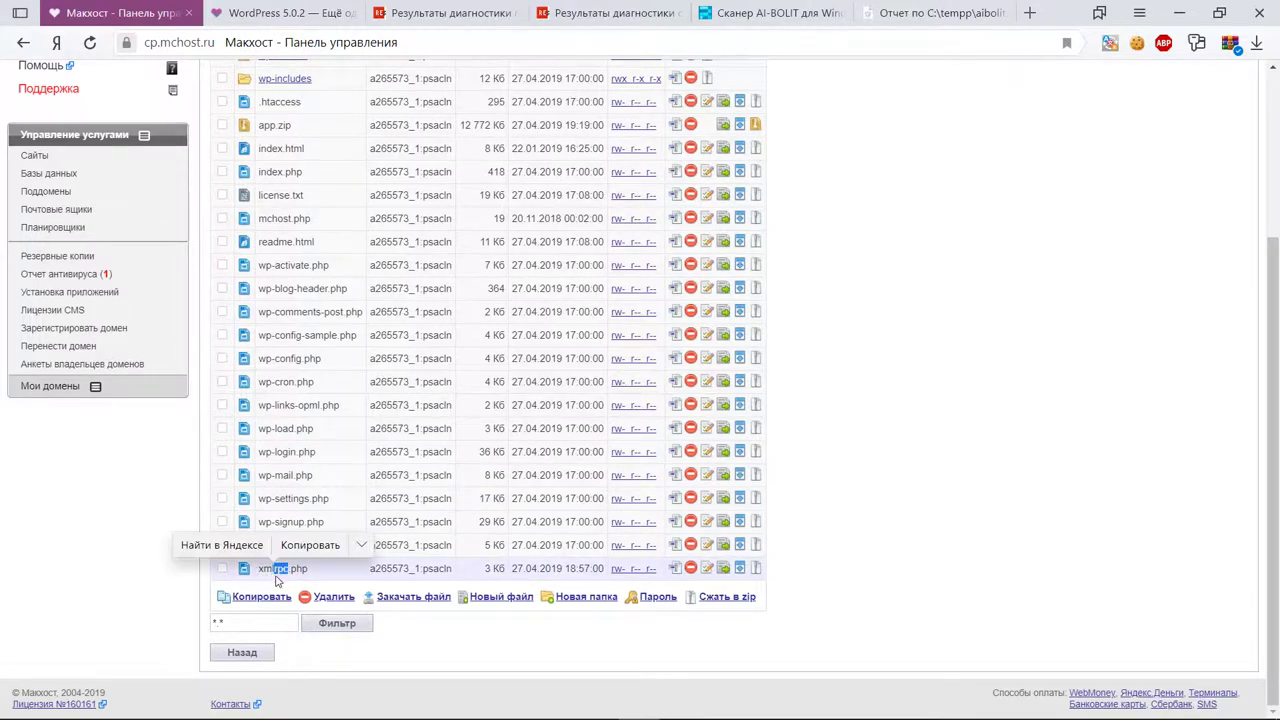
pyautogui.click(705, 570)
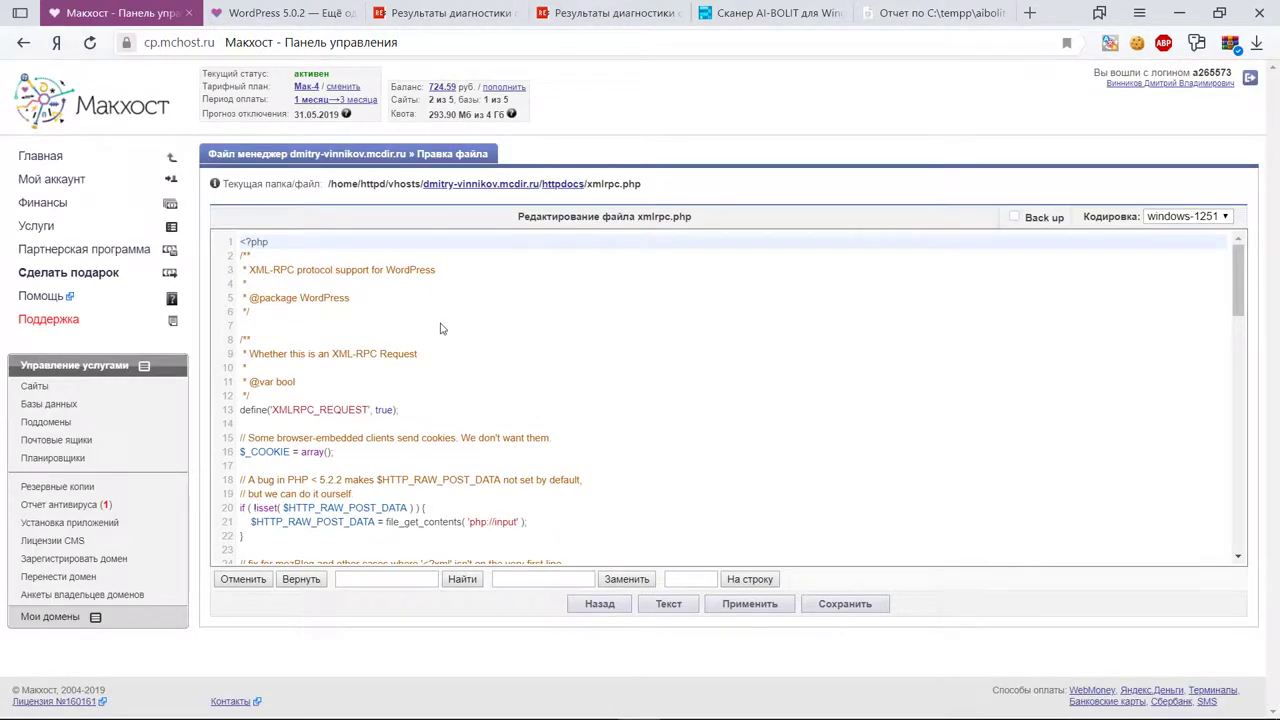
pyautogui.scroll(-6, 379, 246)
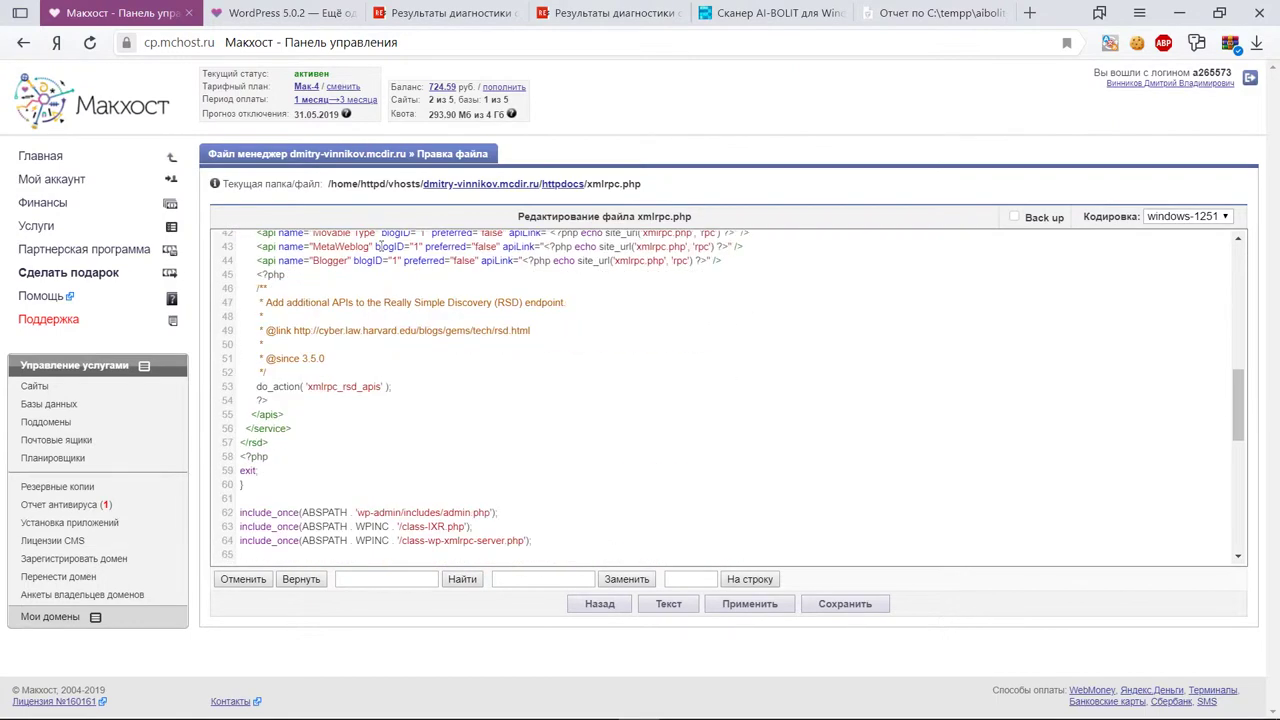
pyautogui.scroll(-6, 379, 246)
pyautogui.scroll(8, 400, 300)
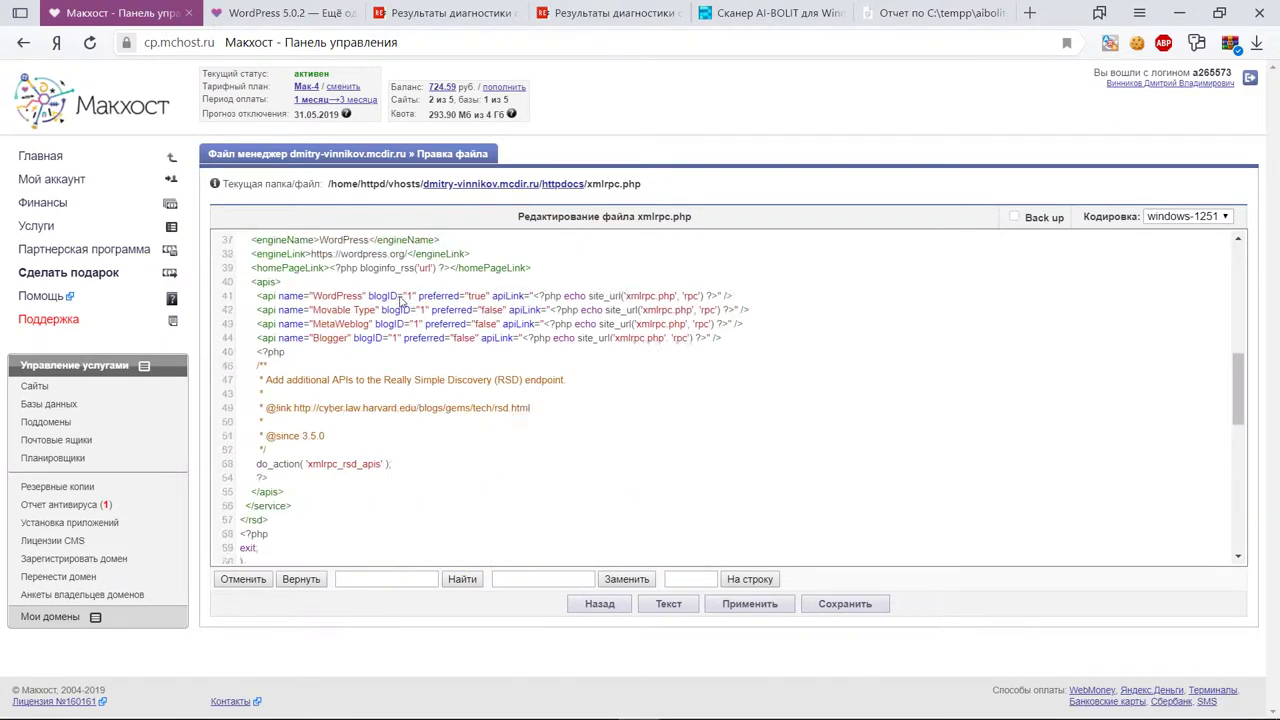
pyautogui.scroll(5, 400, 300)
# In the server's xmlrpc.php, delete everything between <?php on line 1 and the /** comment, restore the line break, and save the file
pyautogui.click(296, 242)
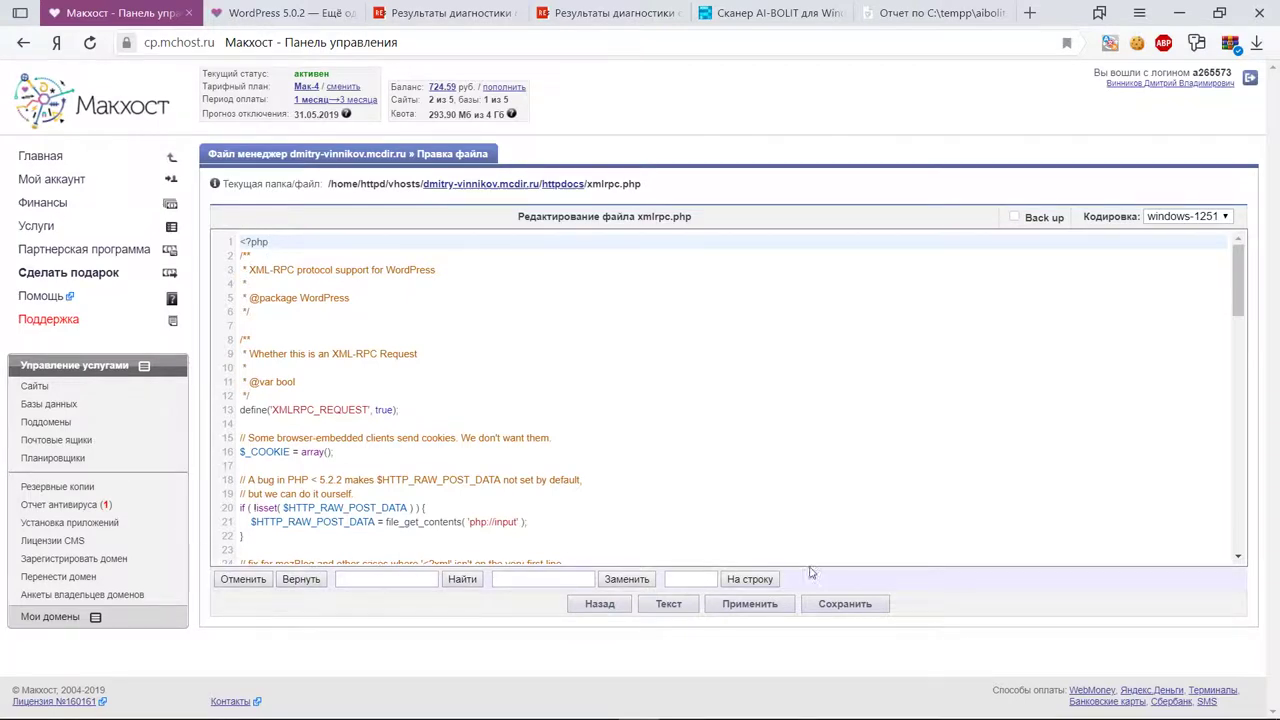
pyautogui.click(276, 244)
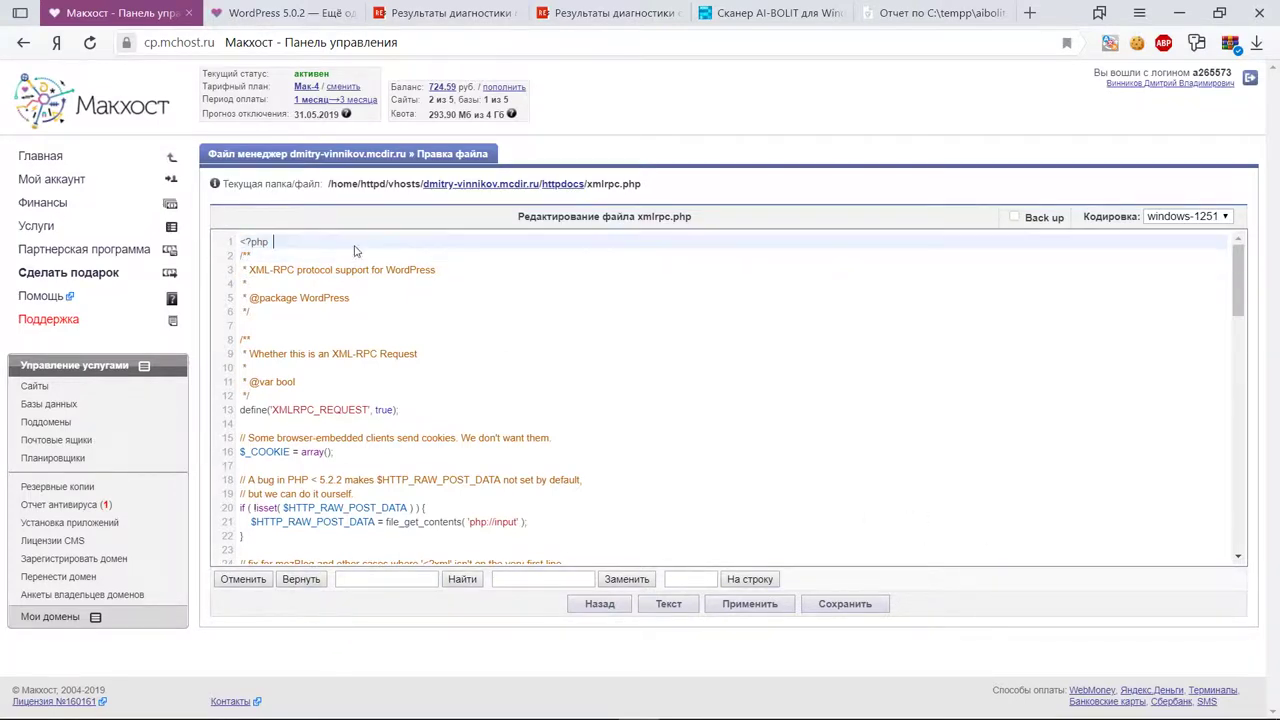
pyautogui.moveTo(271, 244); pyautogui.dragTo(244, 256)
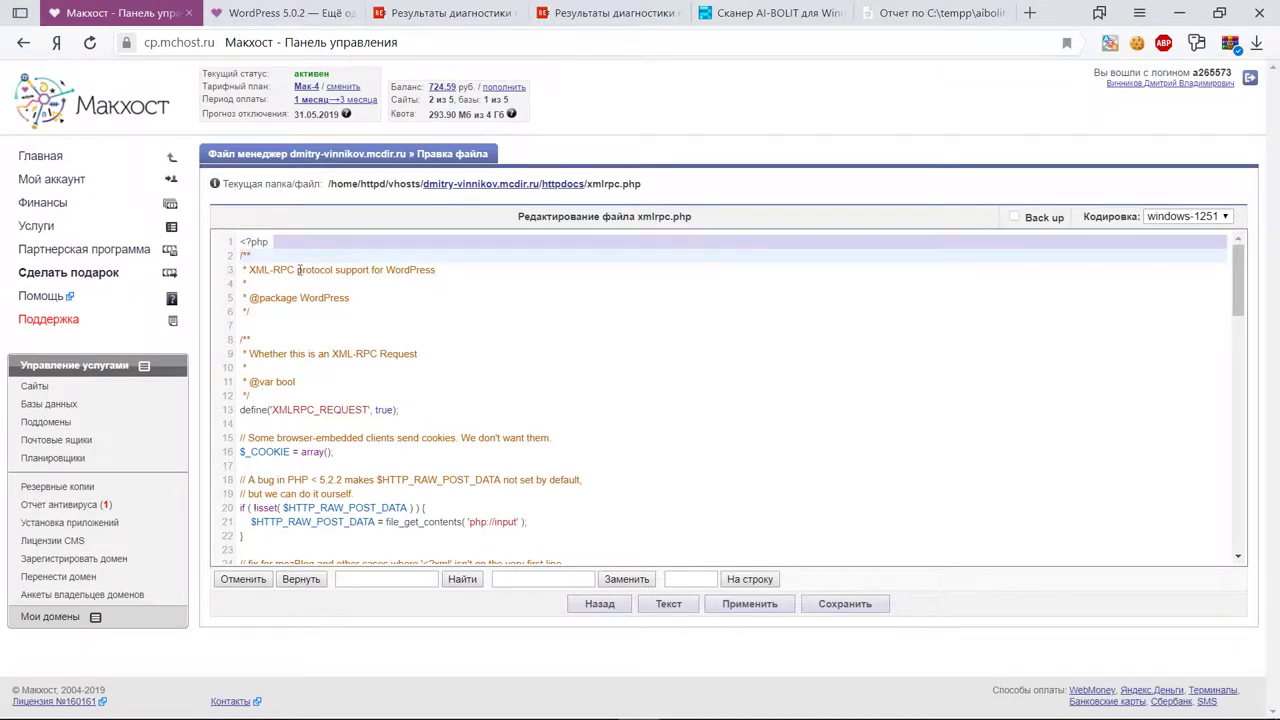
pyautogui.press('Delete')
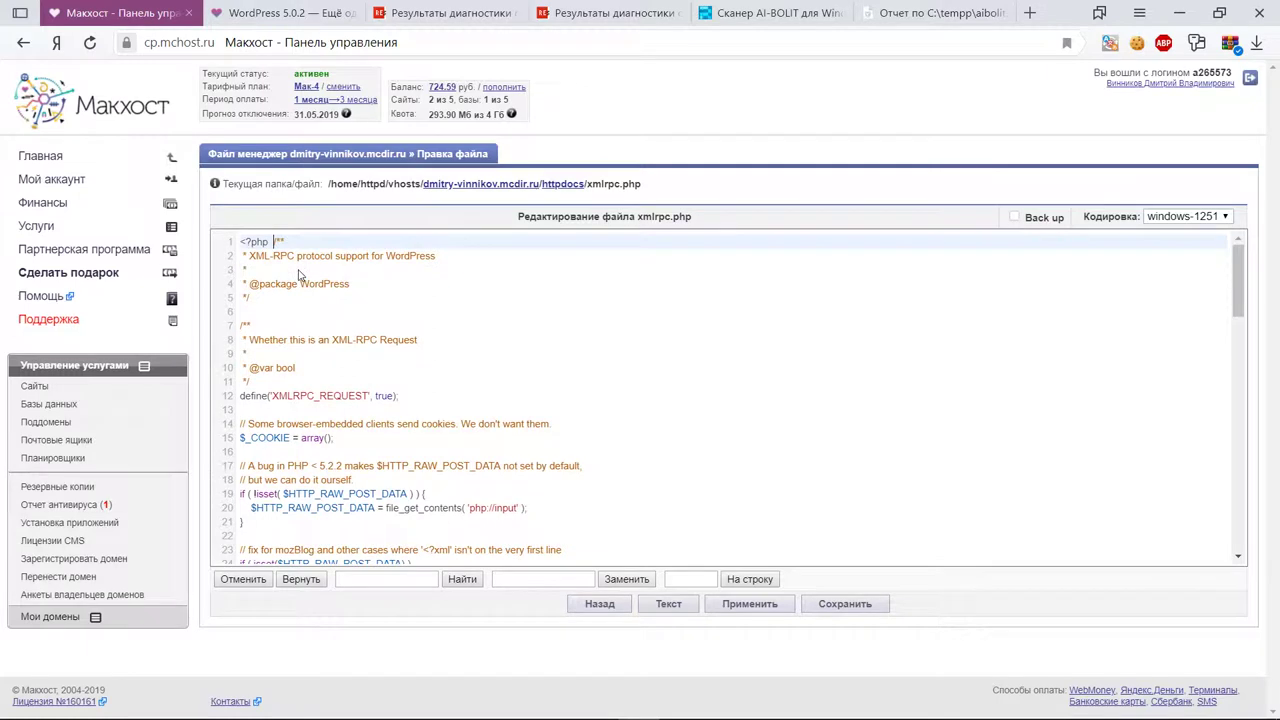
pyautogui.press('Return')
pyautogui.click(285, 241)
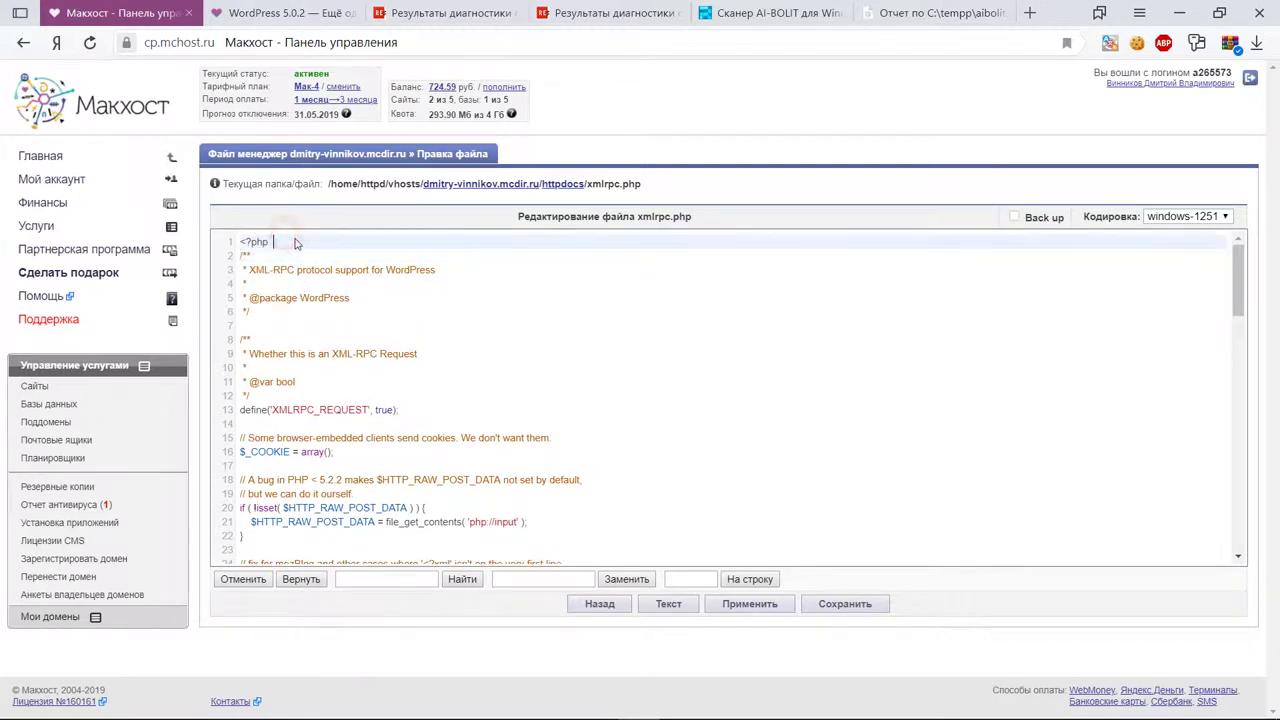
pyautogui.click(844, 603)
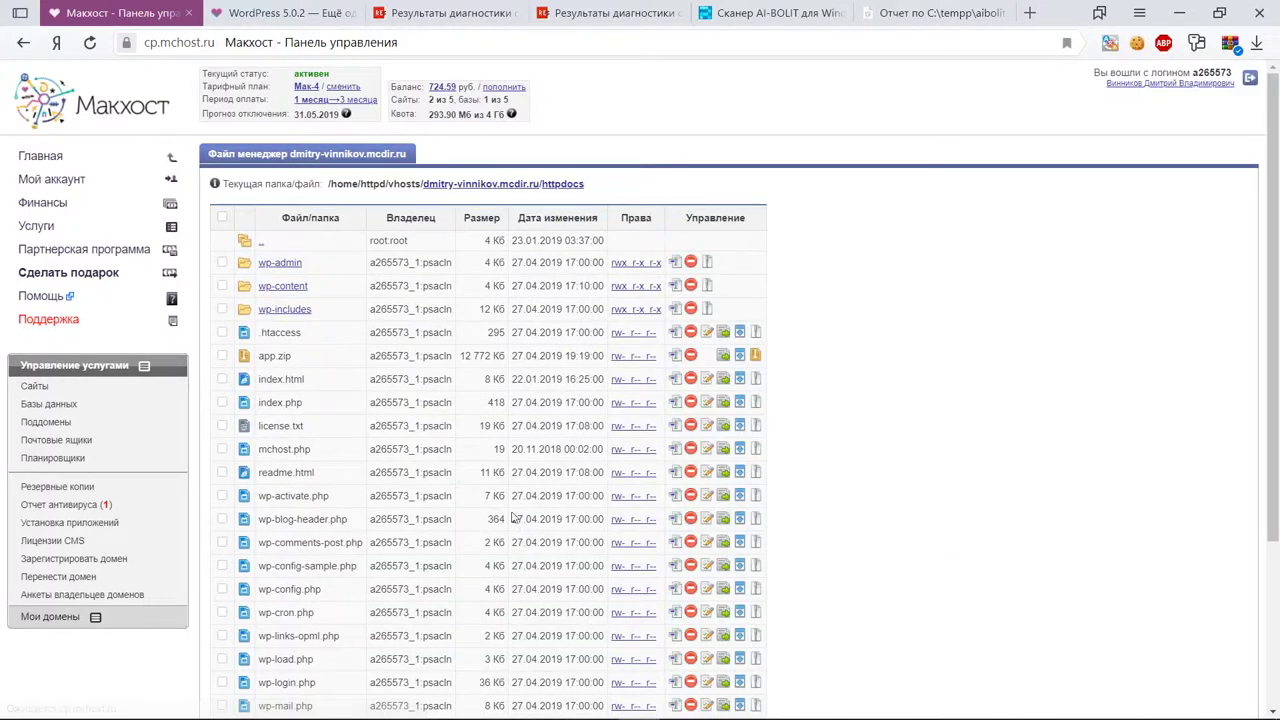
# Look over the xmlrpc.php entry in the file list and try to close the Notepad++ window and its plugin exception windows
pyautogui.scroll(-3, 640, 600)
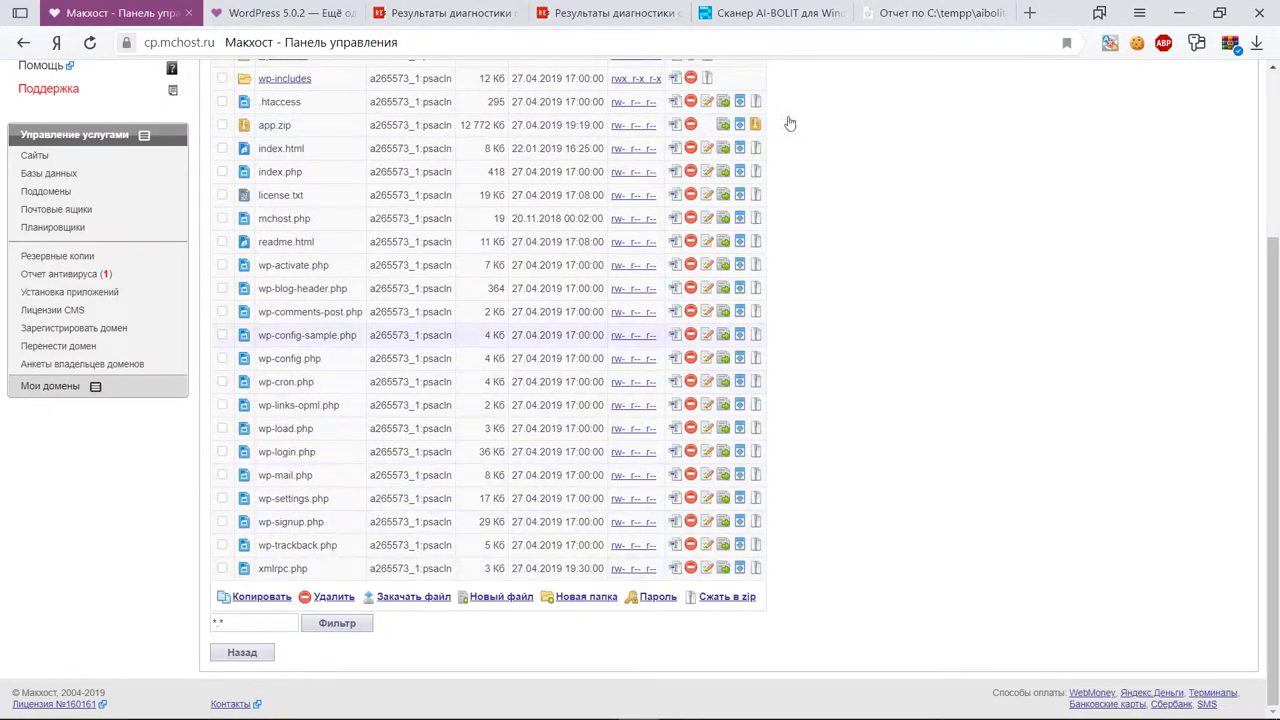
pyautogui.moveTo(703, 703)
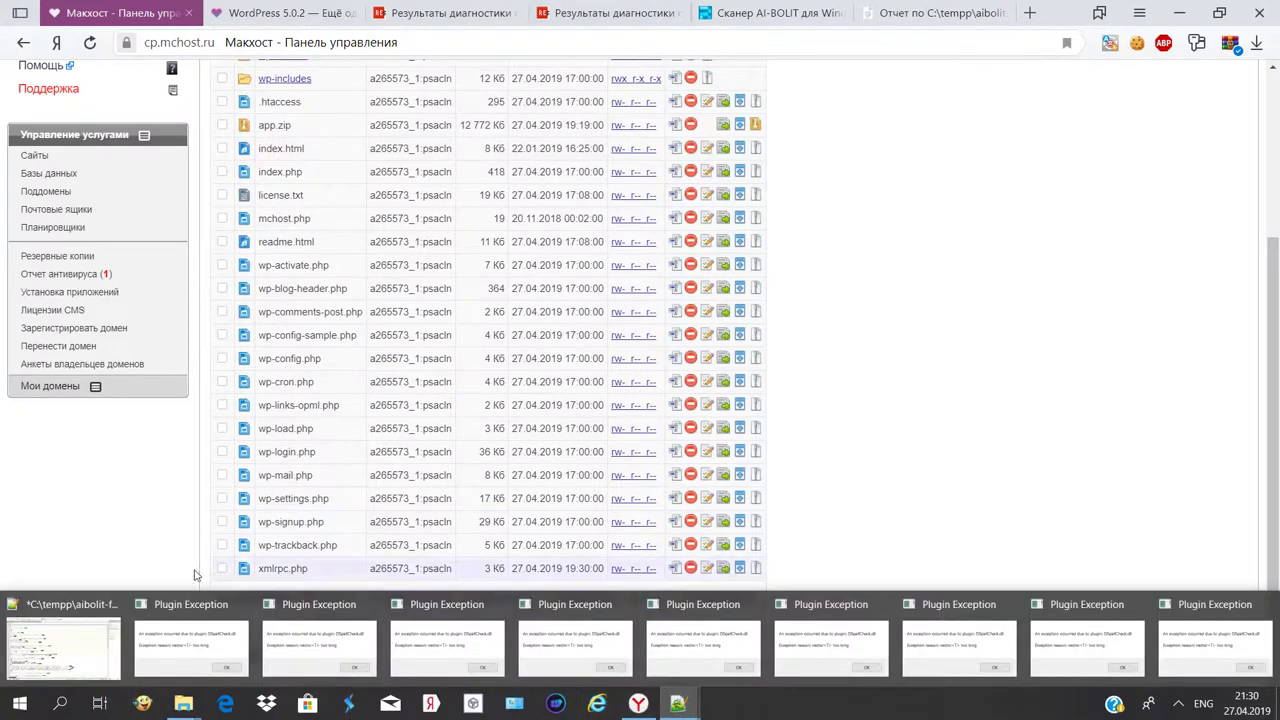
pyautogui.click(109, 605)
pyautogui.click(127, 604)
pyautogui.click(141, 598)
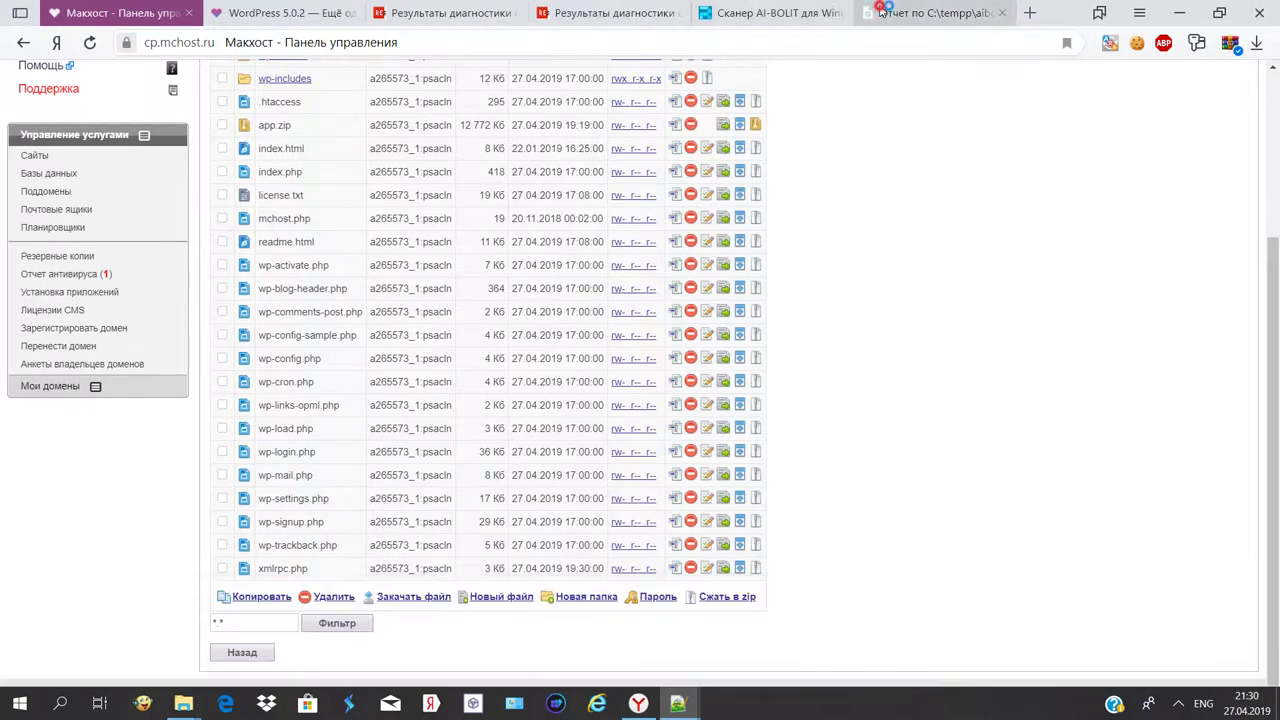
# Examine the remaining findings in the AI-BOLIT report, including the BIG FILE. SKIPPED entries, formatting.php and the possible JavaScript viruses
pyautogui.click(880, 12)
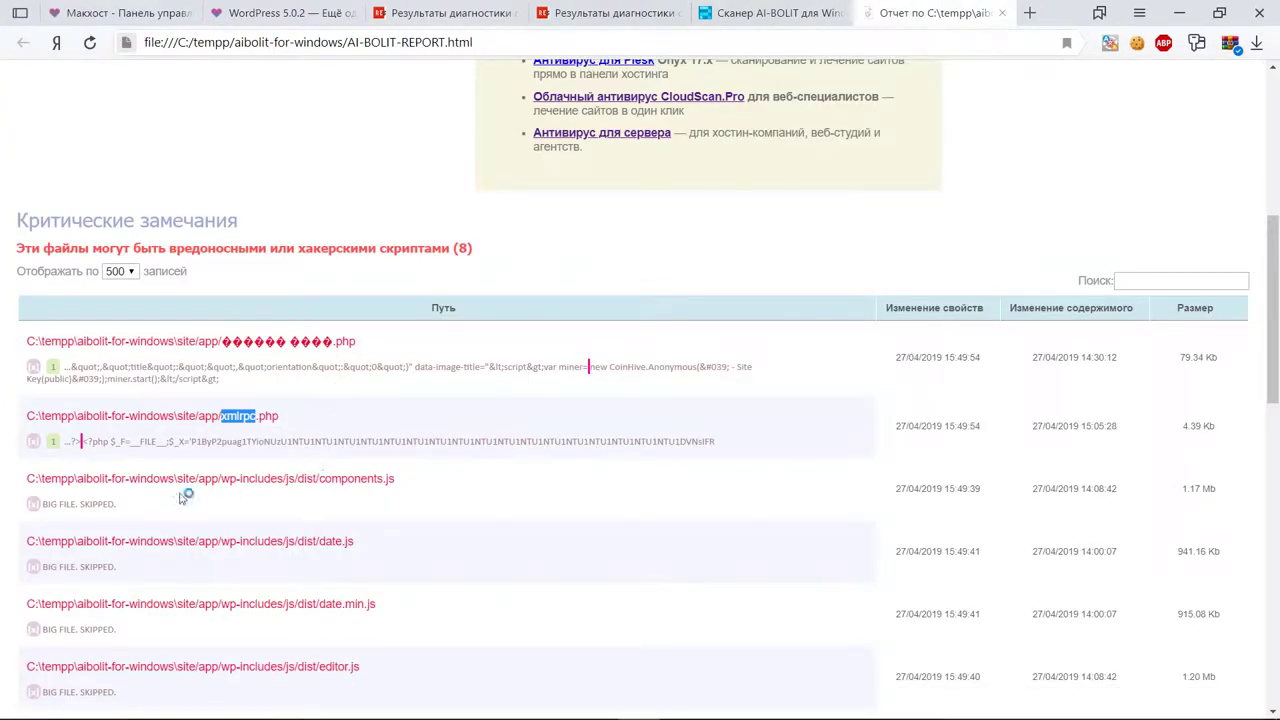
pyautogui.moveTo(118, 511); pyautogui.dragTo(44, 515)
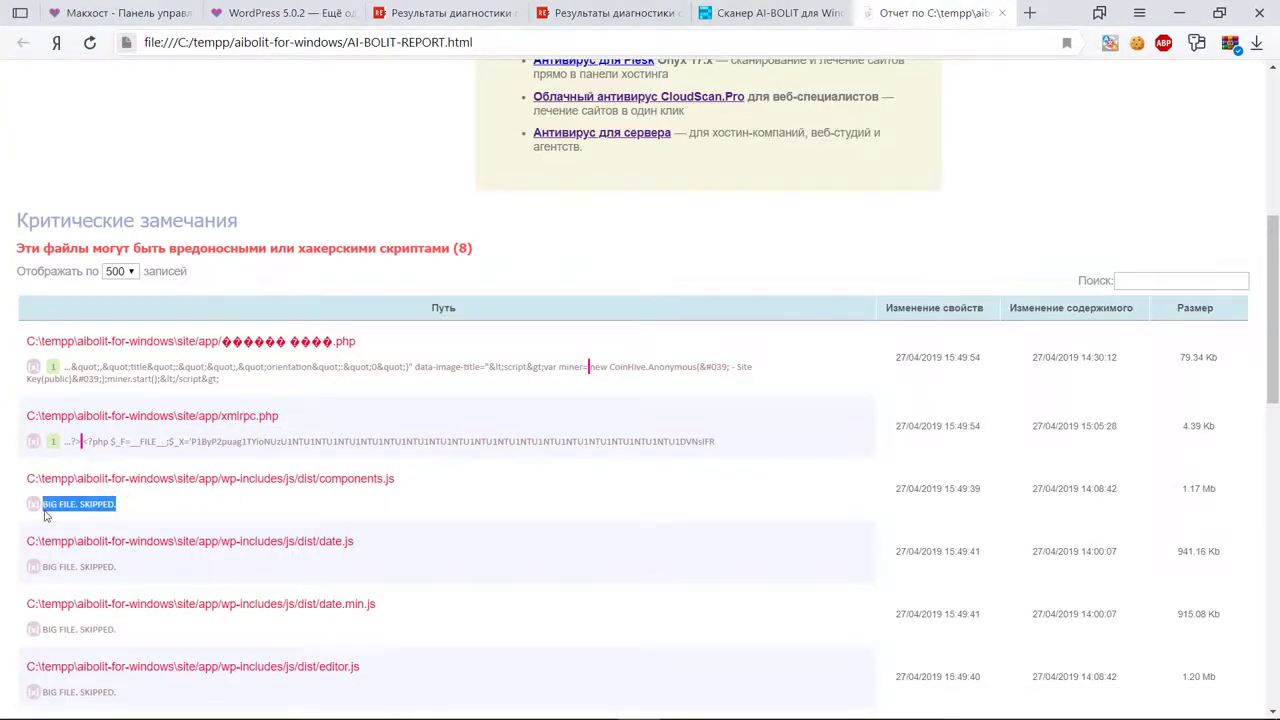
pyautogui.scroll(-1, 44, 515)
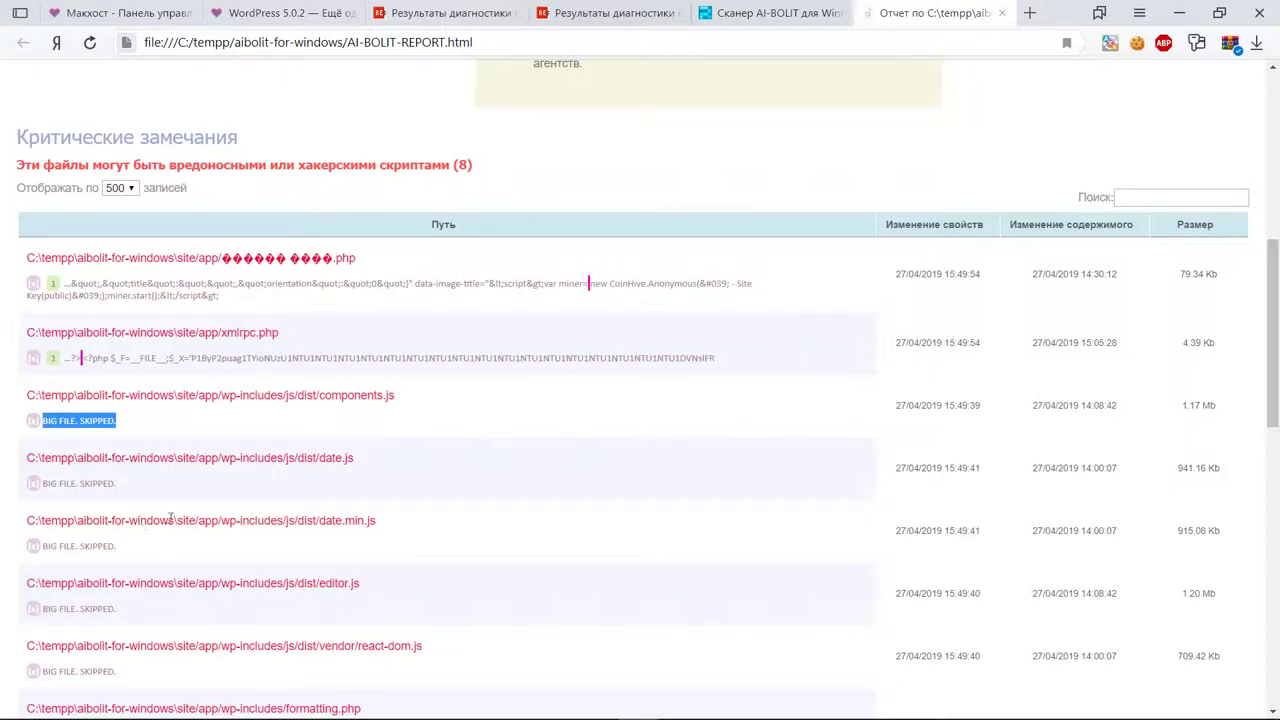
pyautogui.scroll(-1, 110, 483)
pyautogui.scroll(-2, 90, 530)
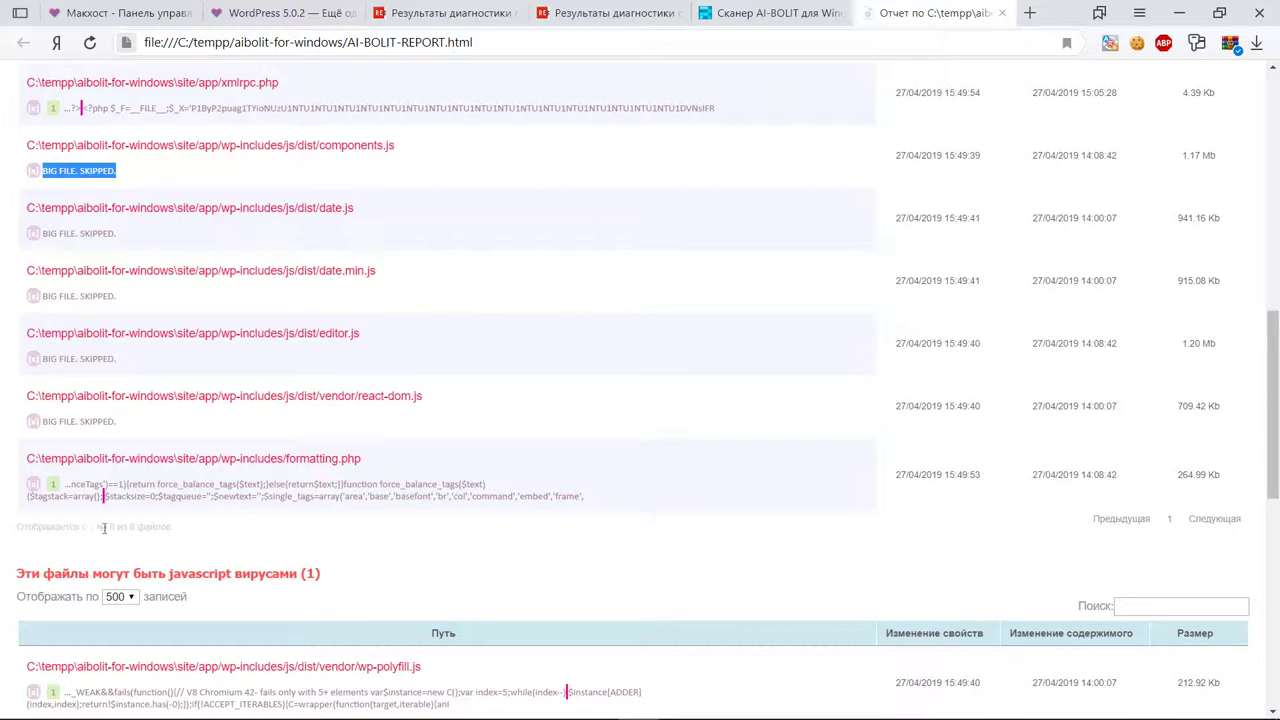
pyautogui.scroll(-2, 89, 441)
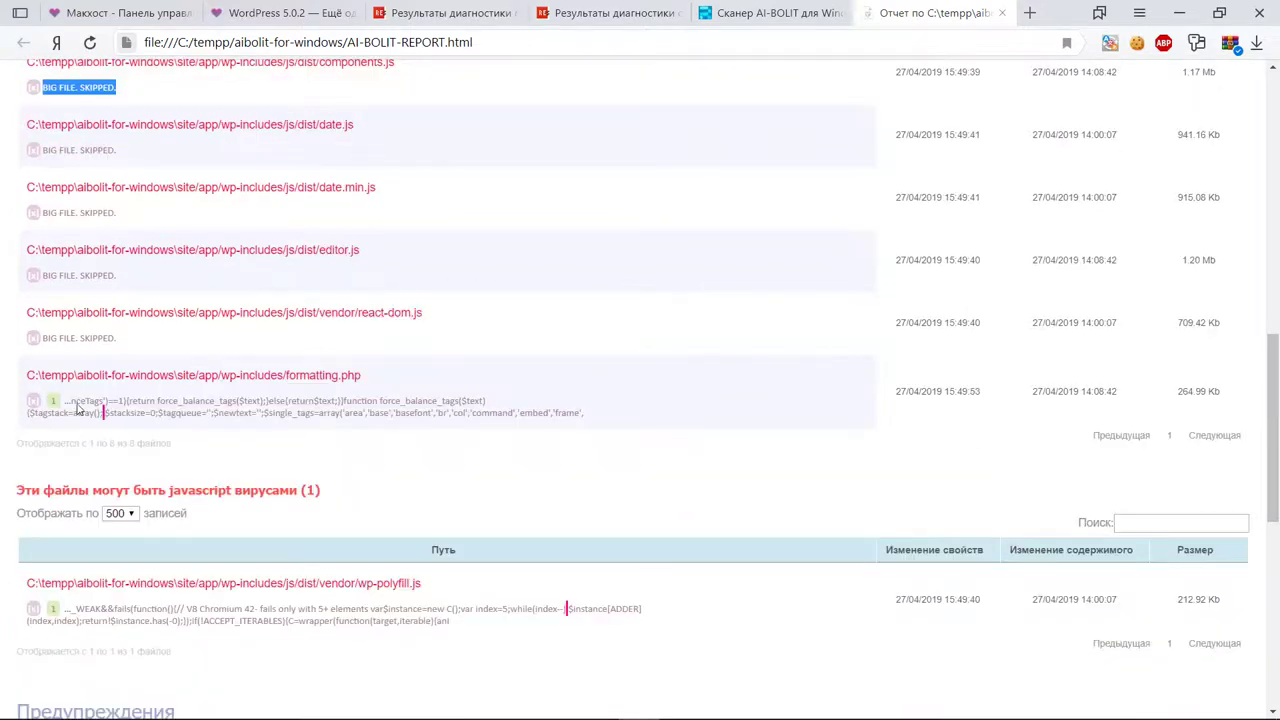
pyautogui.scroll(-1, 79, 405)
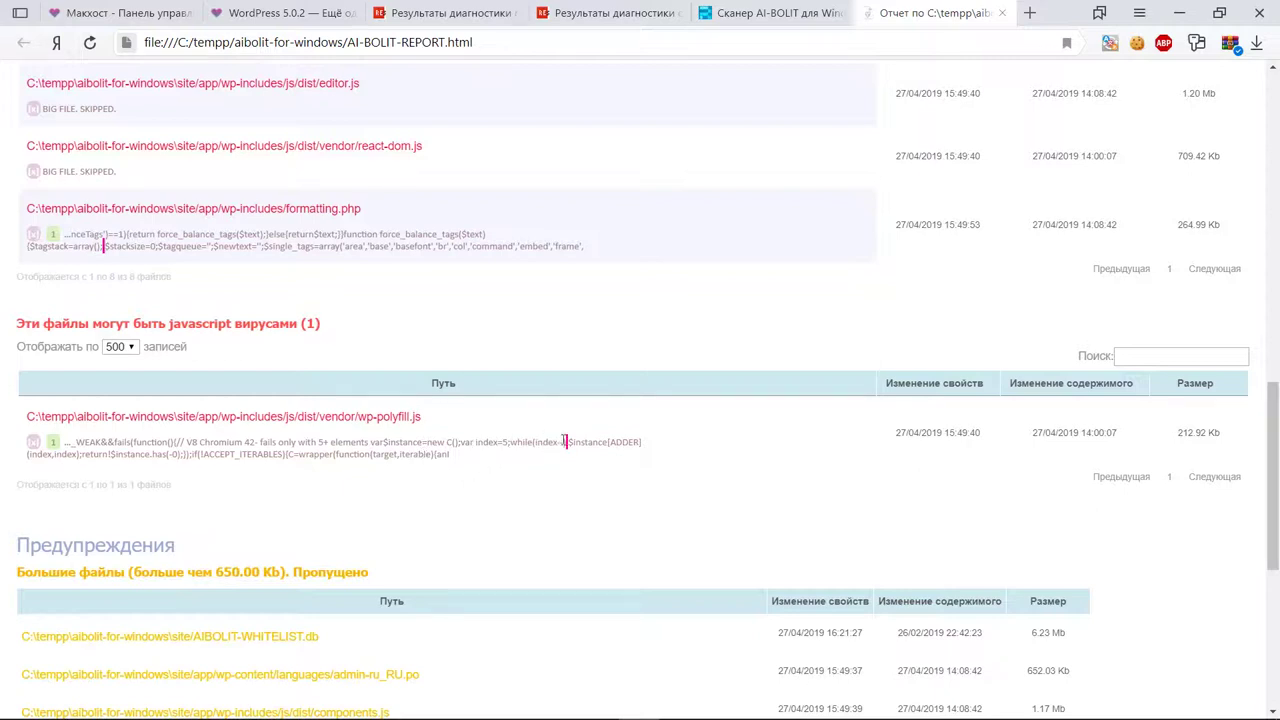
# Compare the code fragment flagged in wp-polyfill.js with the encoded string flagged in xmlrpc.php in the AI-BOLIT report
pyautogui.moveTo(563, 442); pyautogui.dragTo(574, 442)
pyautogui.click(565, 445)
pyautogui.moveTo(564, 443); pyautogui.dragTo(669, 452)
pyautogui.click(568, 443)
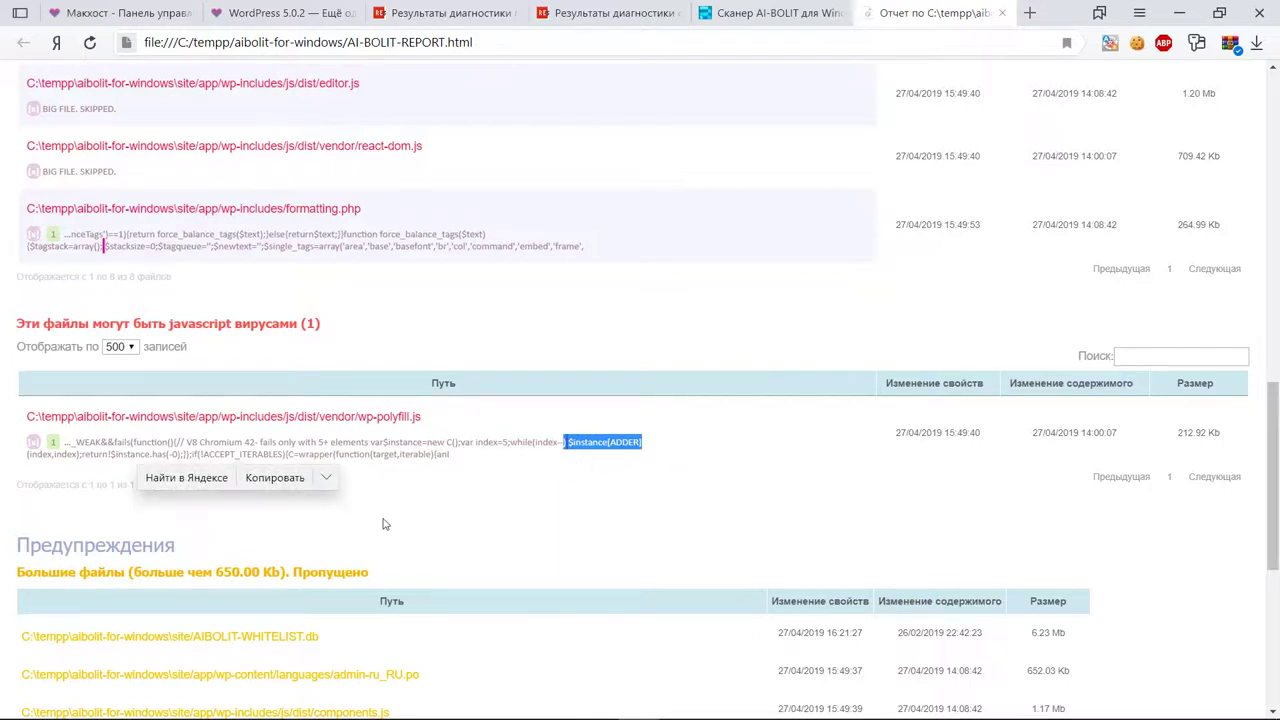
pyautogui.scroll(6, 382, 510)
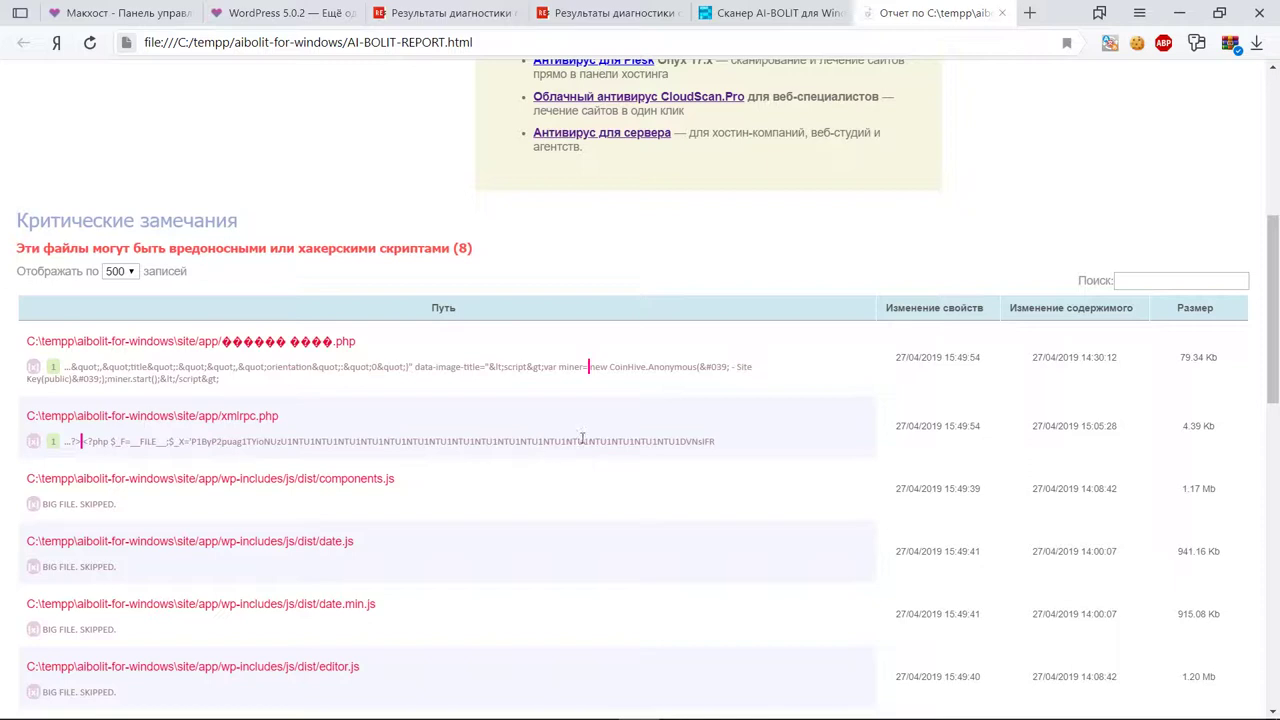
pyautogui.click(716, 447)
pyautogui.moveTo(657, 435); pyautogui.dragTo(236, 457)
pyautogui.click(237, 455)
pyautogui.scroll(-4, 250, 462)
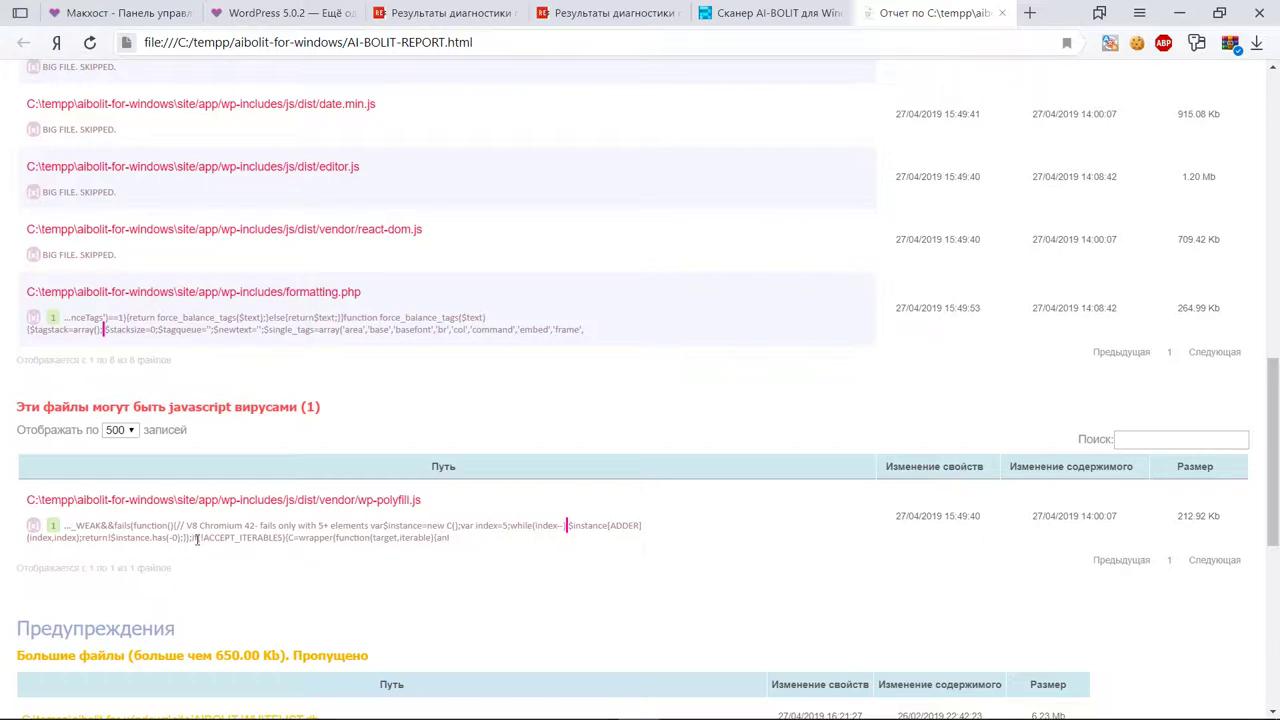
pyautogui.moveTo(197, 538); pyautogui.dragTo(286, 539)
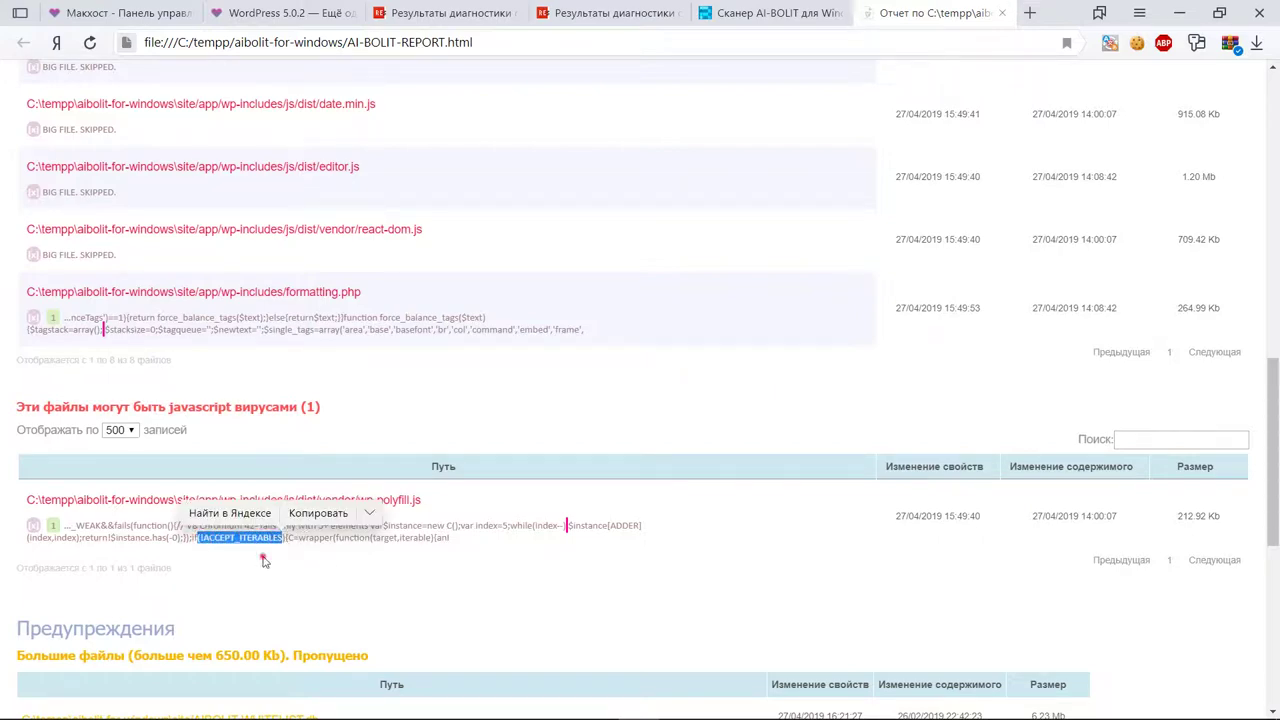
# Review the report's warnings list of skipped files larger than 650 Kb and return to the scan summary
pyautogui.scroll(-5, 263, 562)
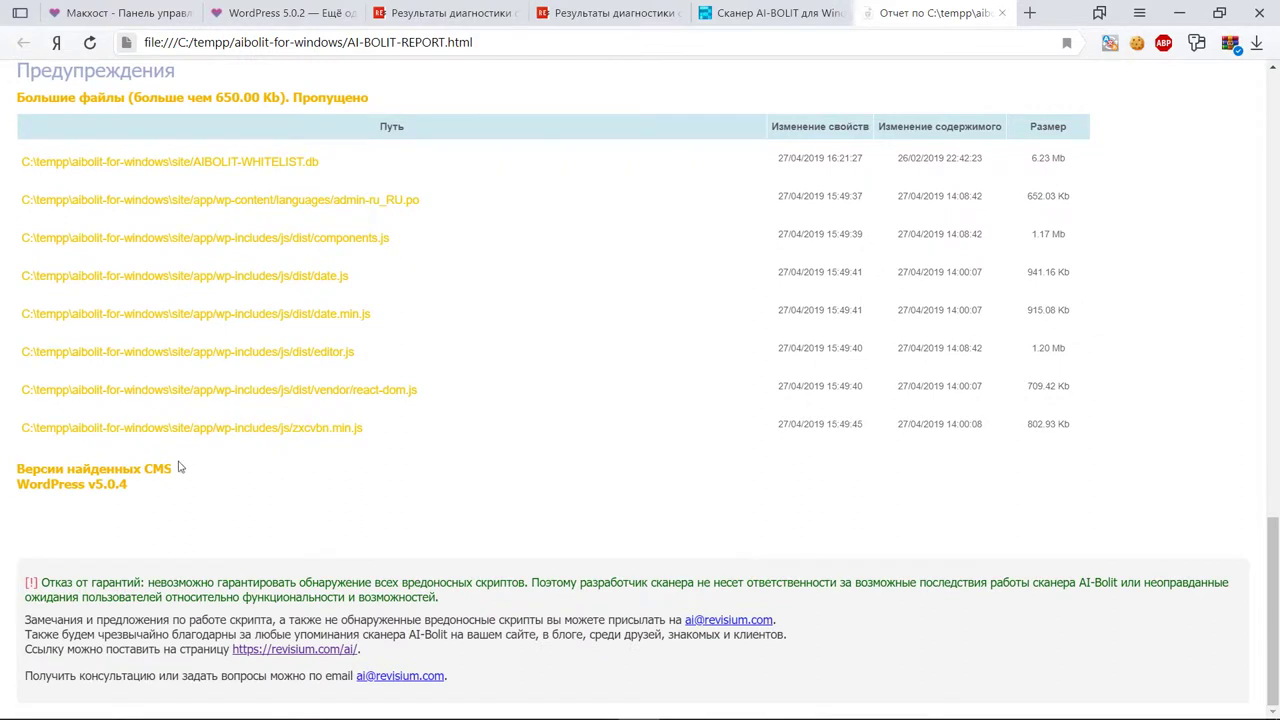
pyautogui.scroll(1, 180, 467)
pyautogui.moveTo(380, 512); pyautogui.dragTo(12, 266)
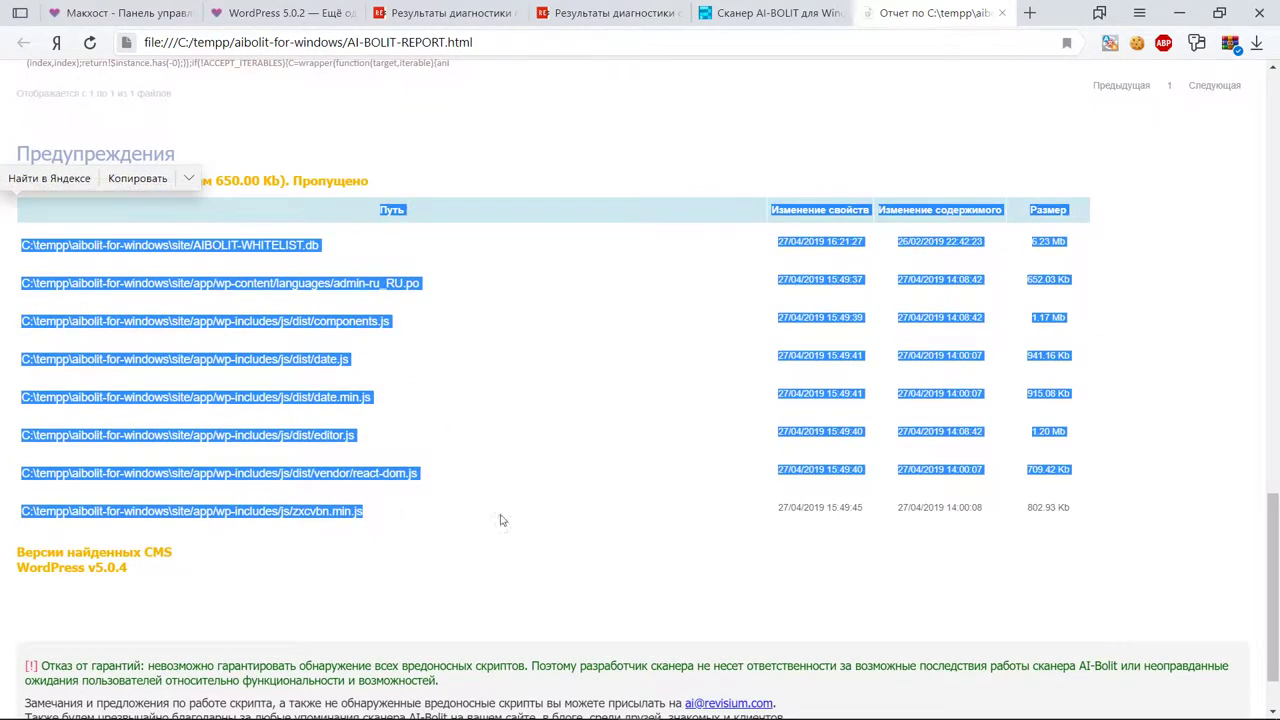
pyautogui.scroll(3, 608, 438)
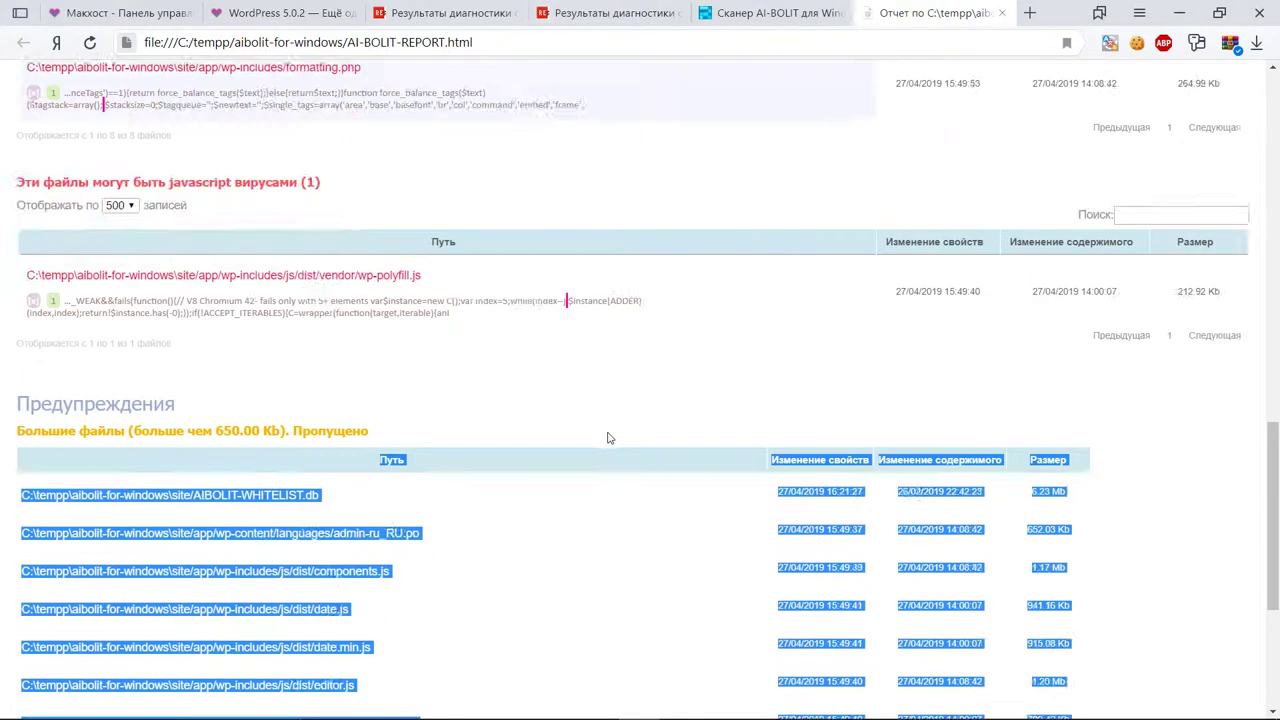
pyautogui.scroll(8, 608, 438)
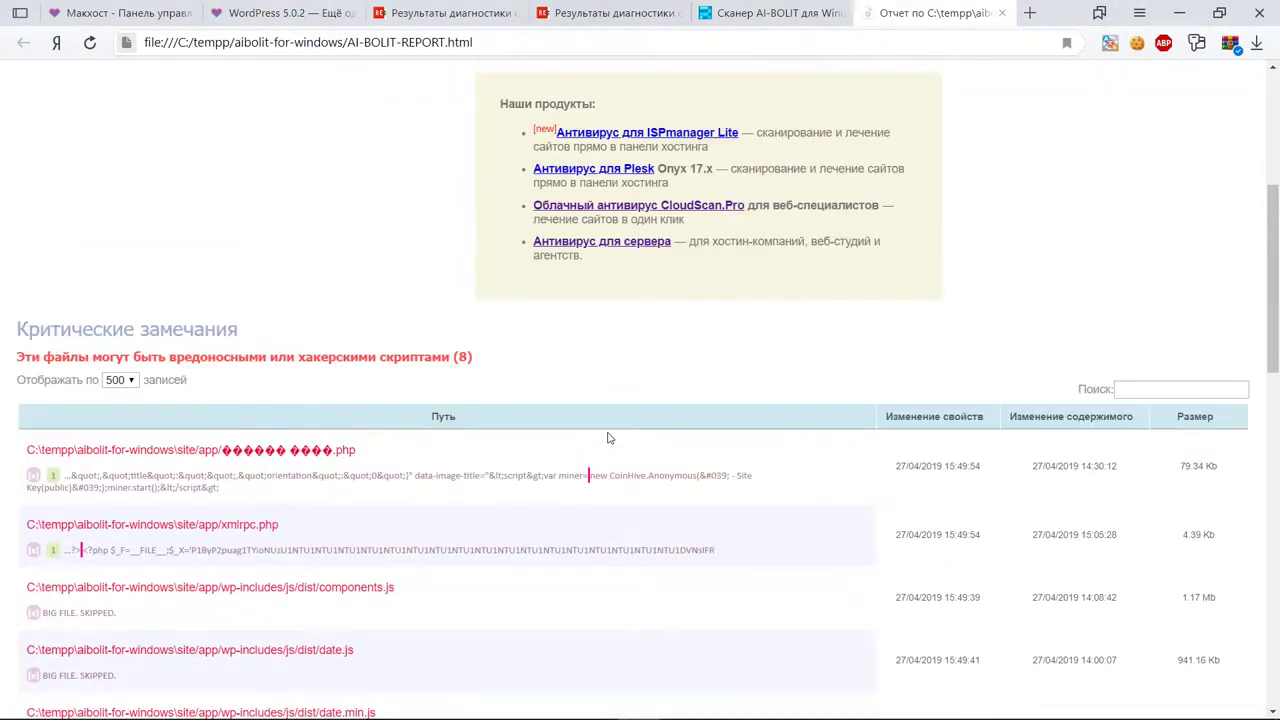
pyautogui.scroll(3, 585, 405)
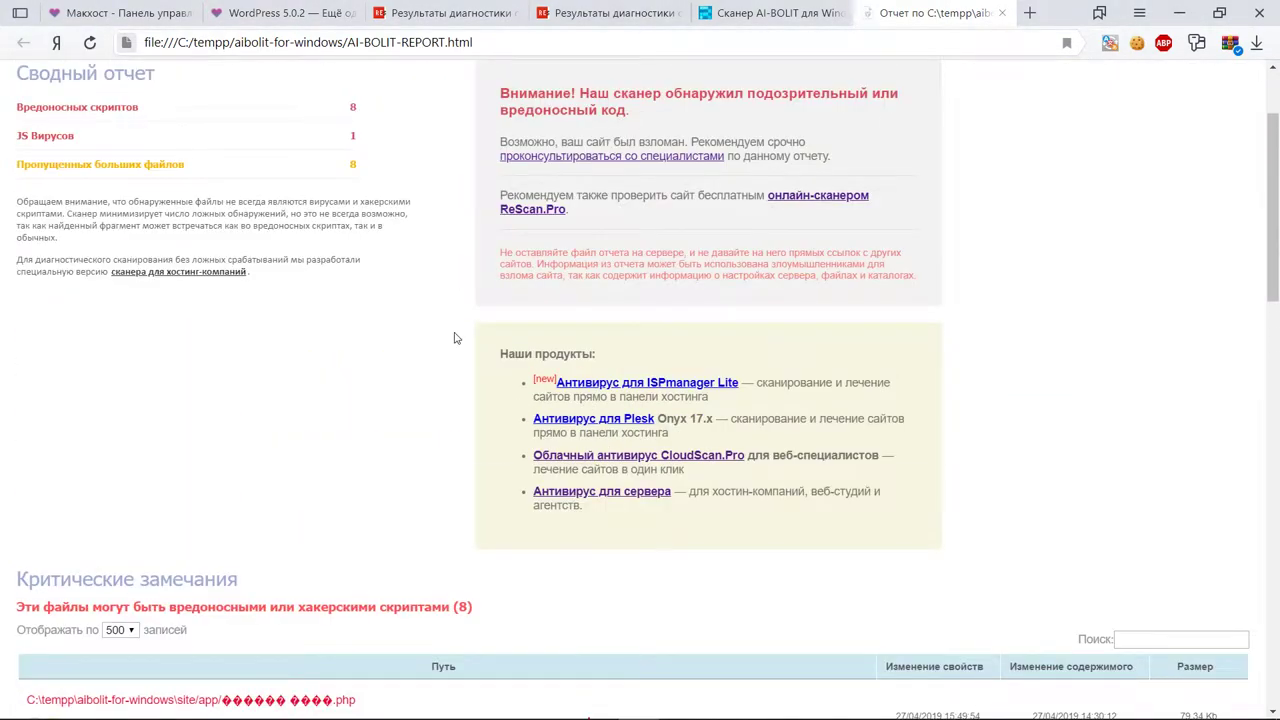
# Re-examine the first two critical findings, the garbled-name .php file and xmlrpc.php, against the other flagged files
pyautogui.scroll(-5, 454, 338)
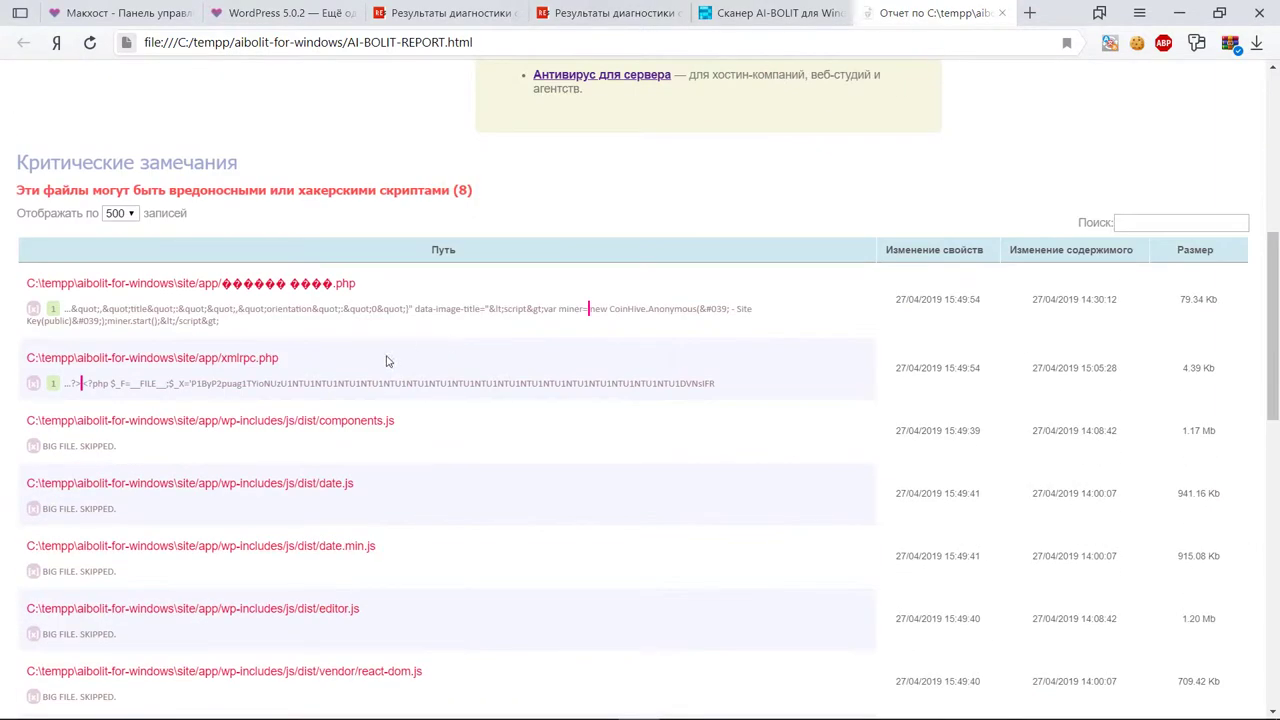
pyautogui.moveTo(333, 383); pyautogui.dragTo(20, 287)
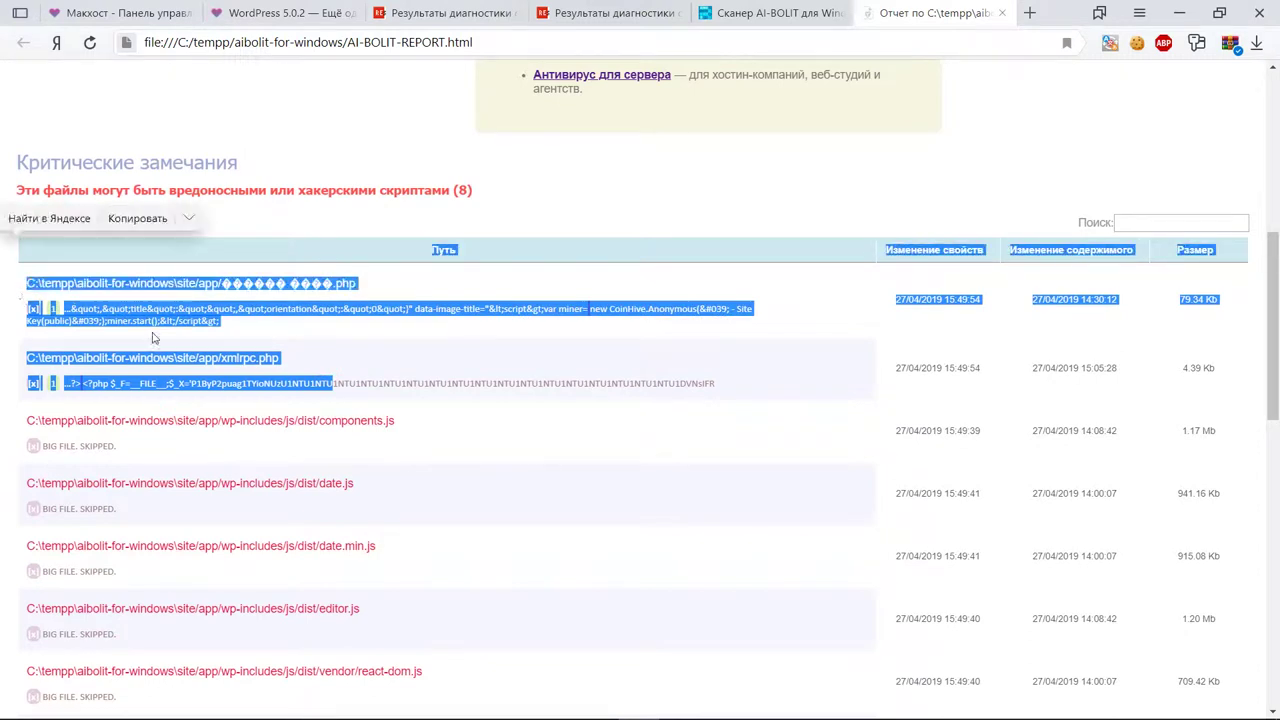
pyautogui.click(305, 372)
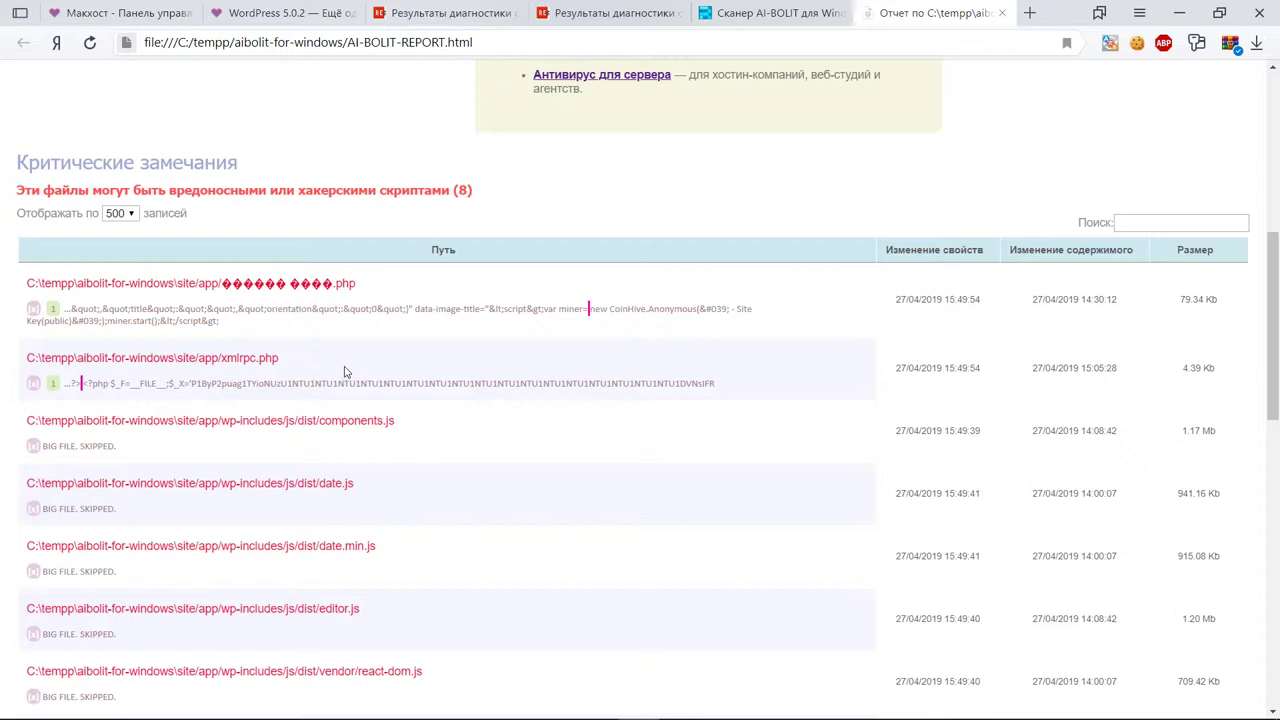
pyautogui.scroll(-3, 345, 372)
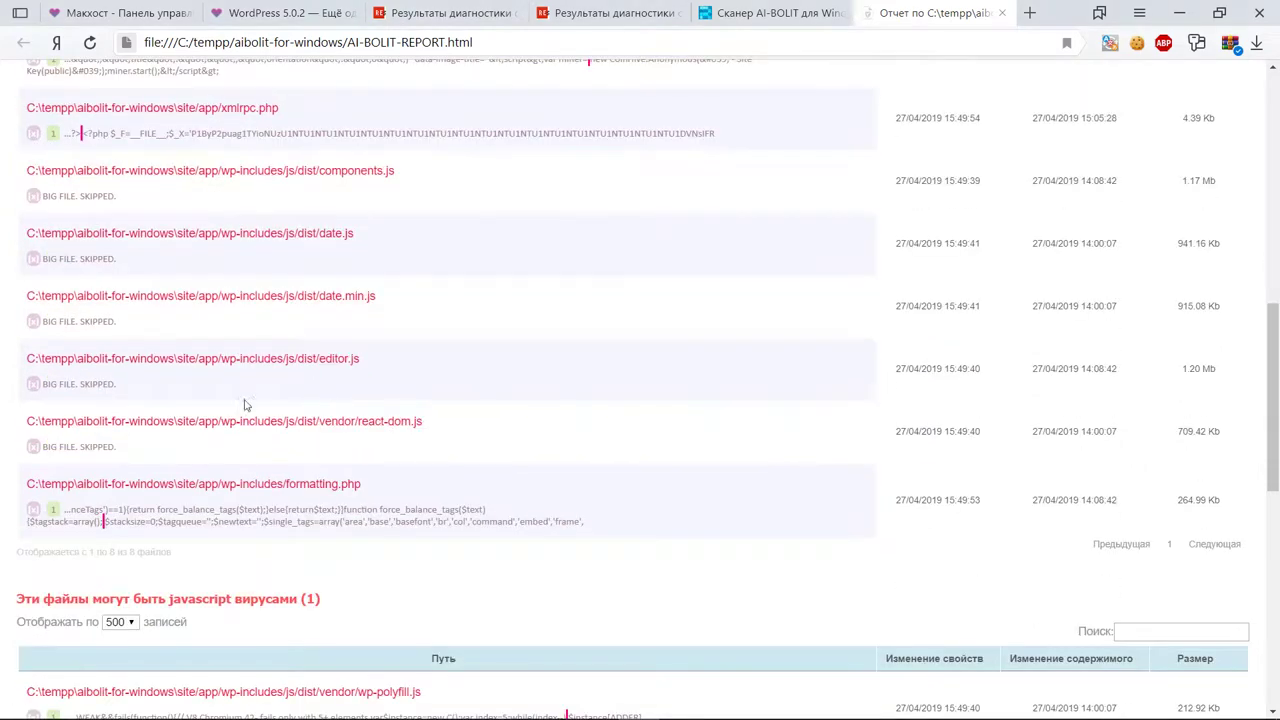
pyautogui.scroll(1, 255, 411)
pyautogui.scroll(-4, 255, 411)
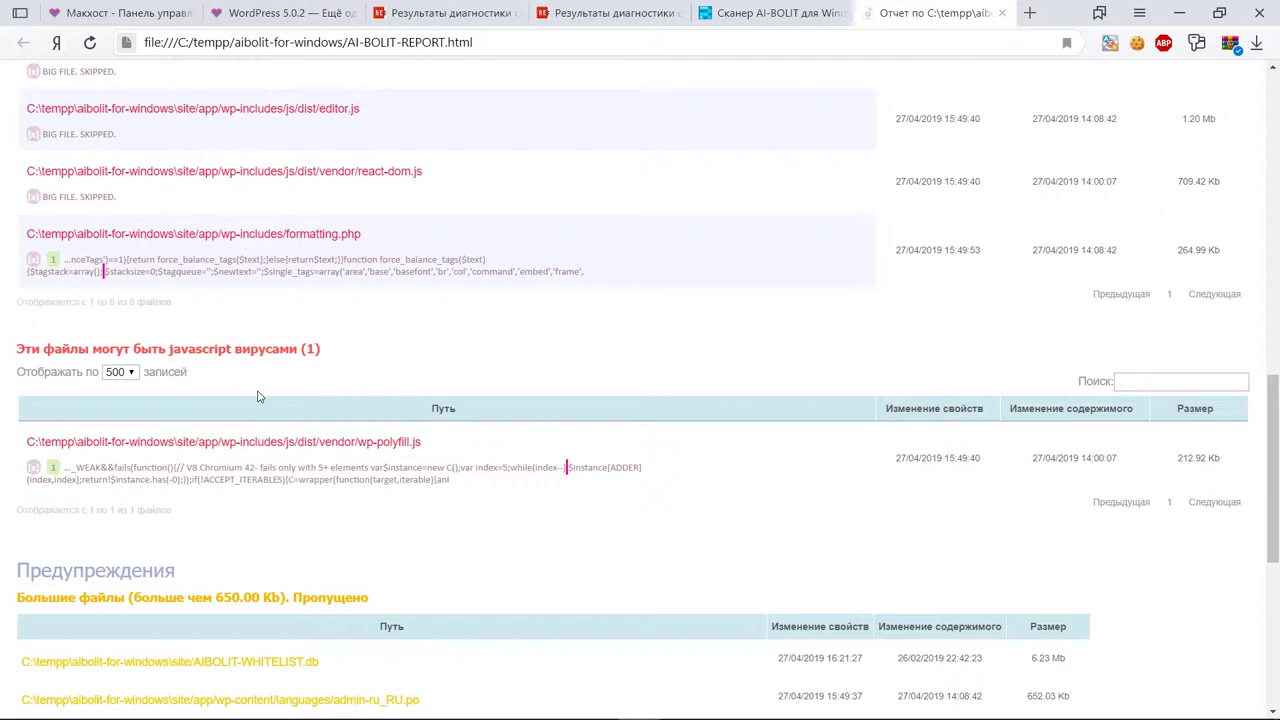
pyautogui.scroll(8, 257, 397)
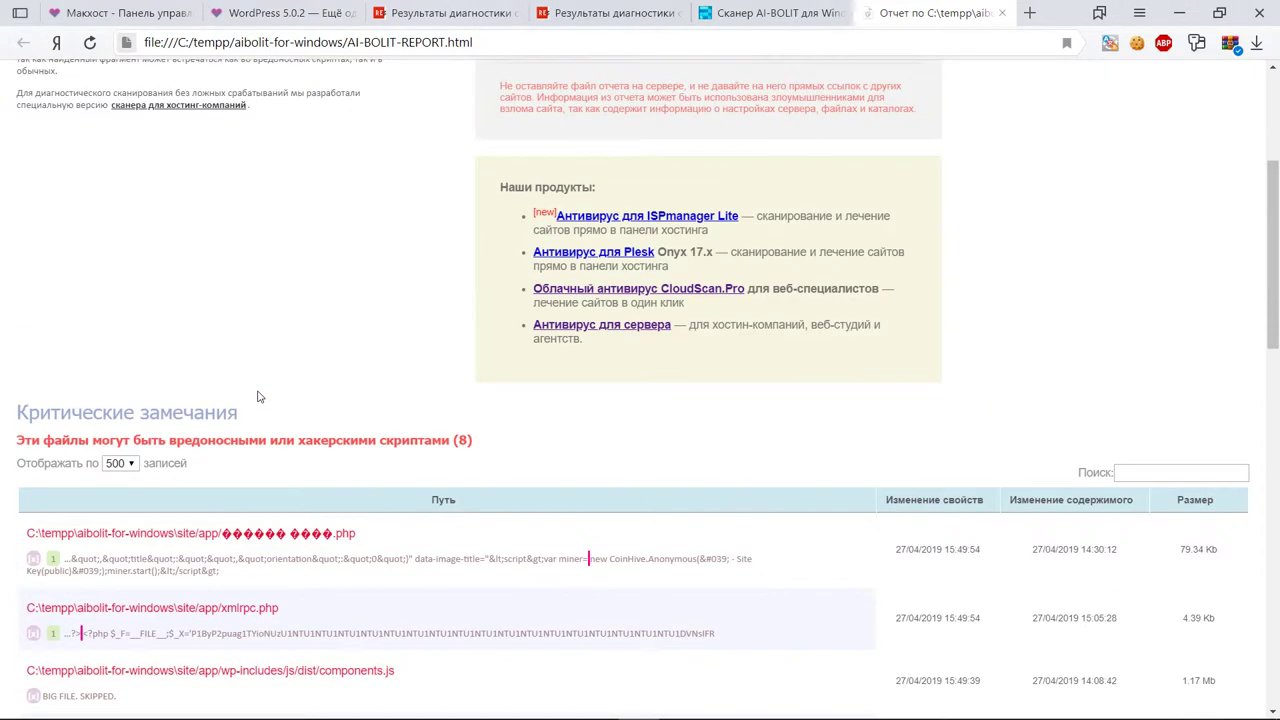
pyautogui.scroll(-2, 257, 397)
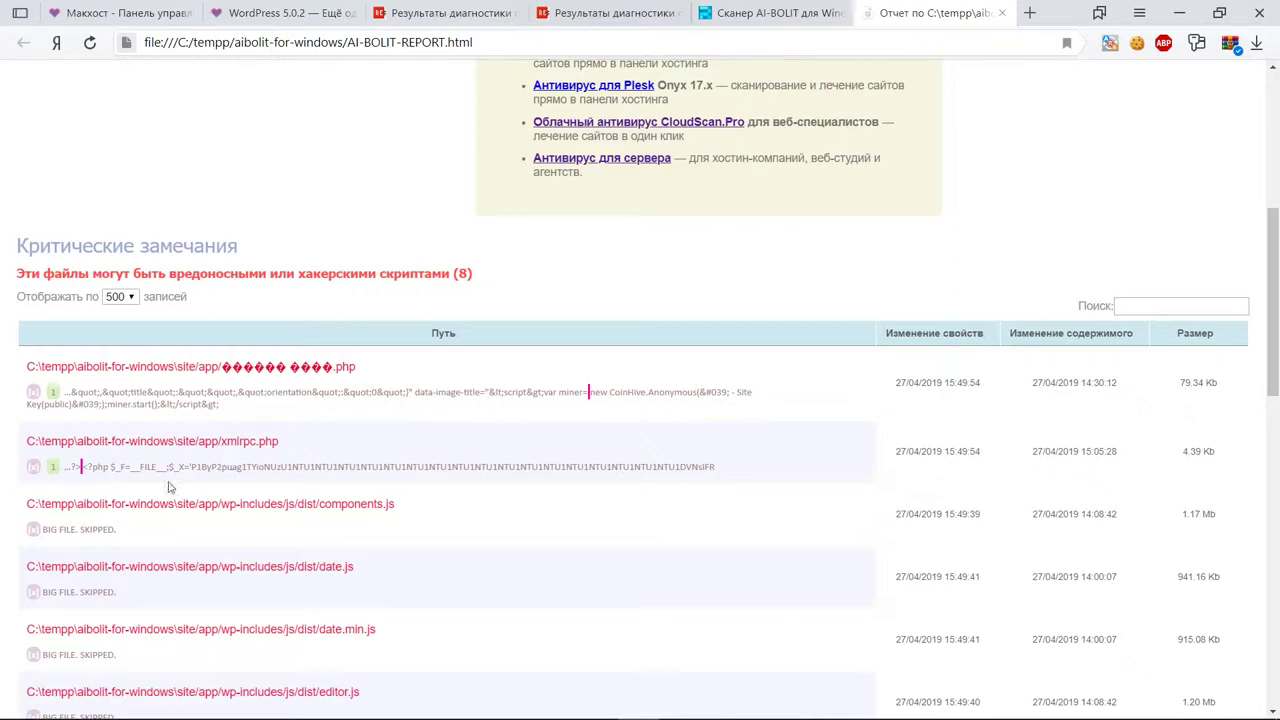
# Go over the whole AI-BOLIT report once more, from the summary through the critical findings to the detected CMS version
pyautogui.scroll(1, 165, 476)
pyautogui.scroll(5, 165, 476)
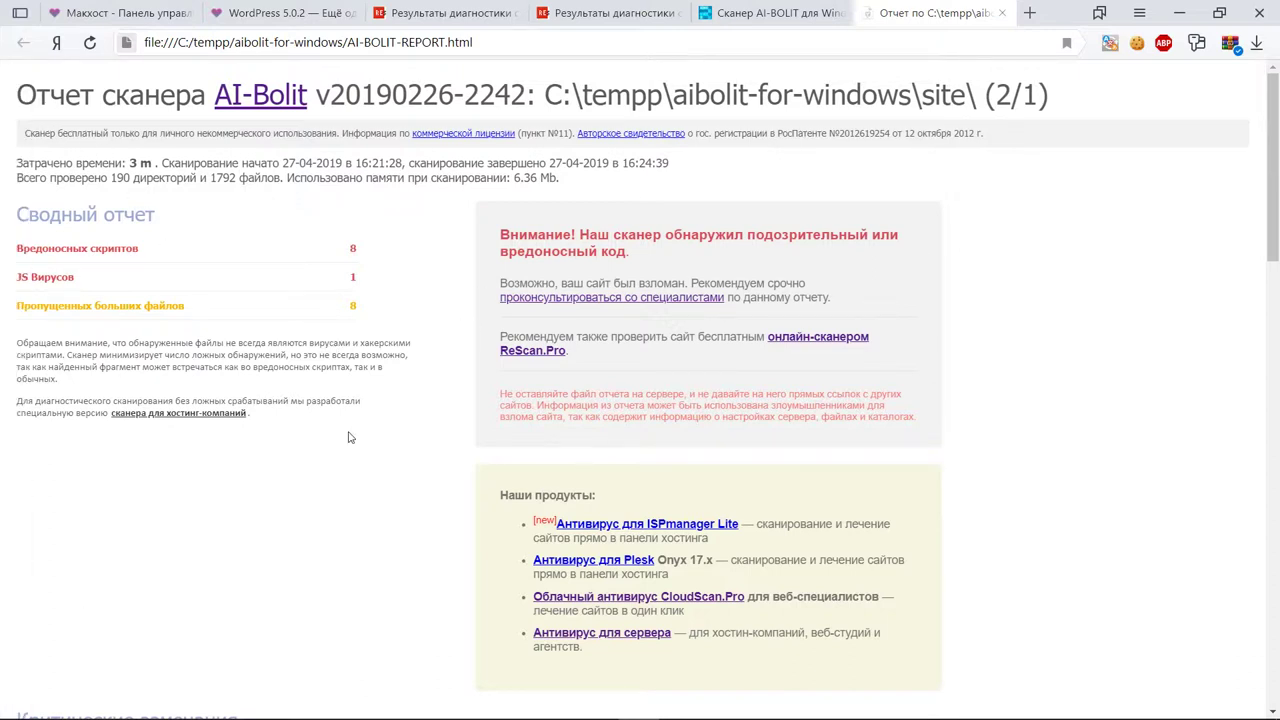
pyautogui.scroll(-3, 173, 293)
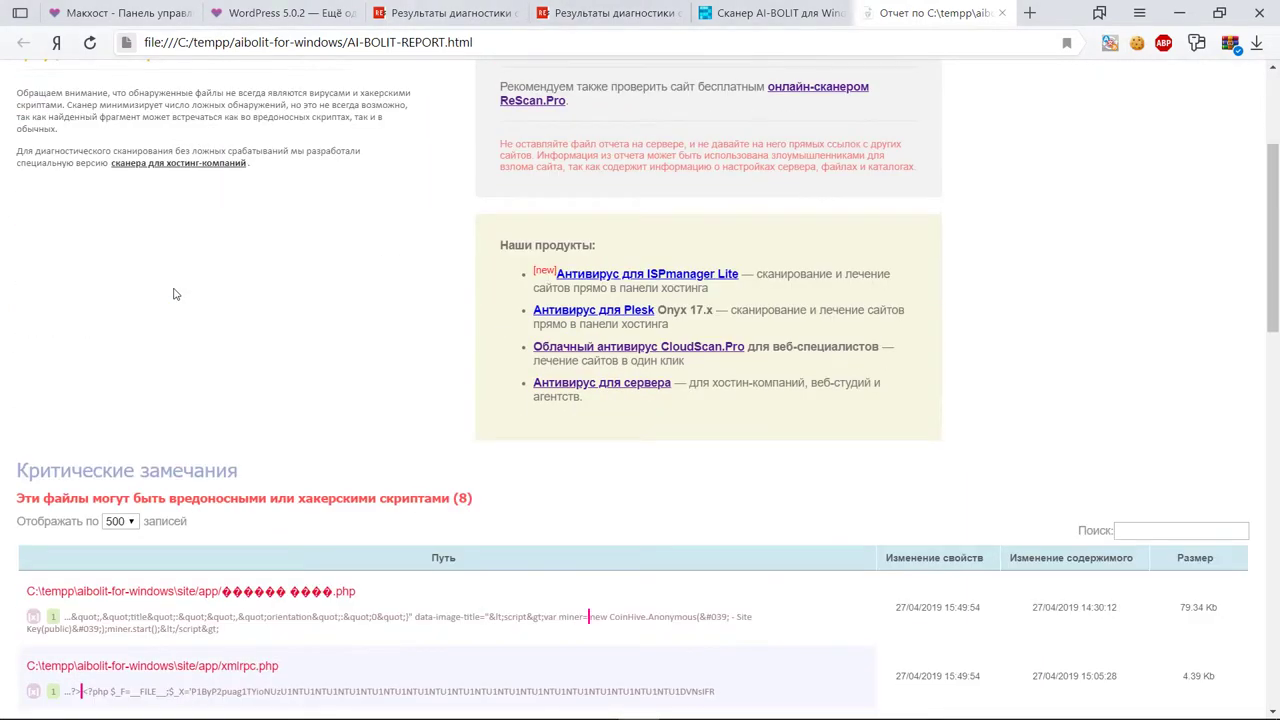
pyautogui.scroll(-4, 173, 293)
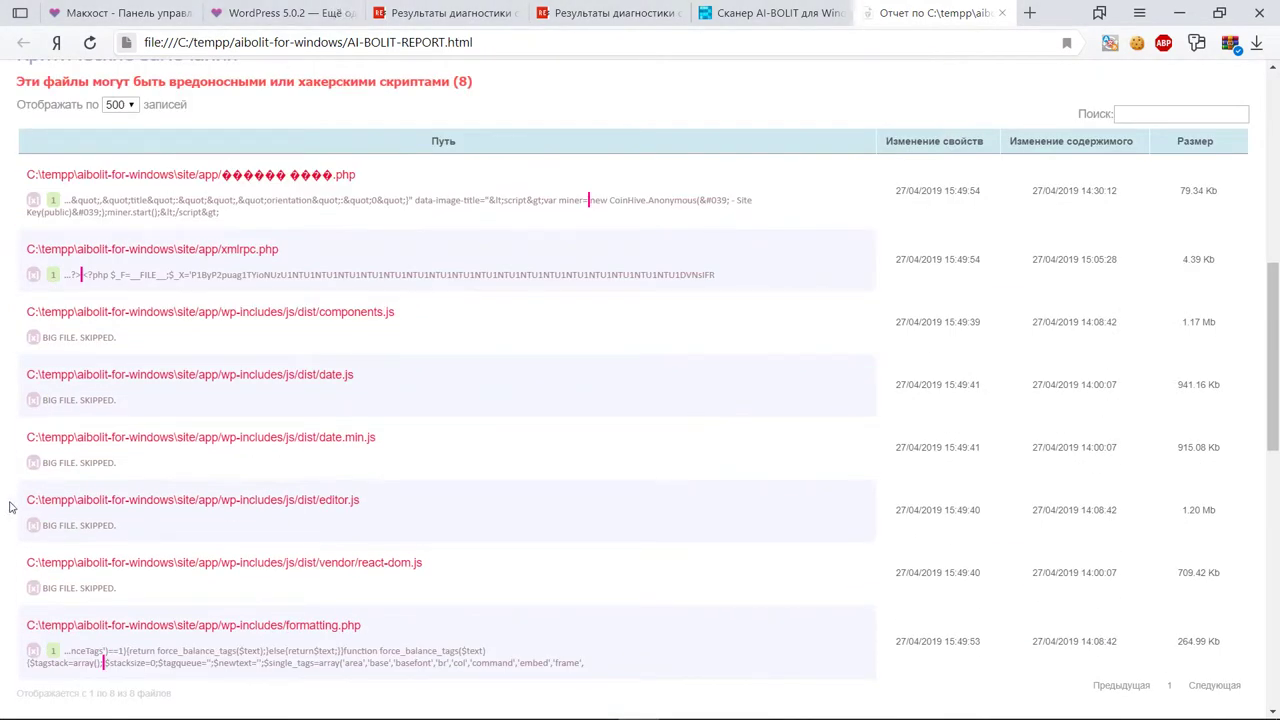
pyautogui.scroll(-5, 69, 431)
pyautogui.scroll(3, 83, 470)
pyautogui.scroll(-7, 83, 470)
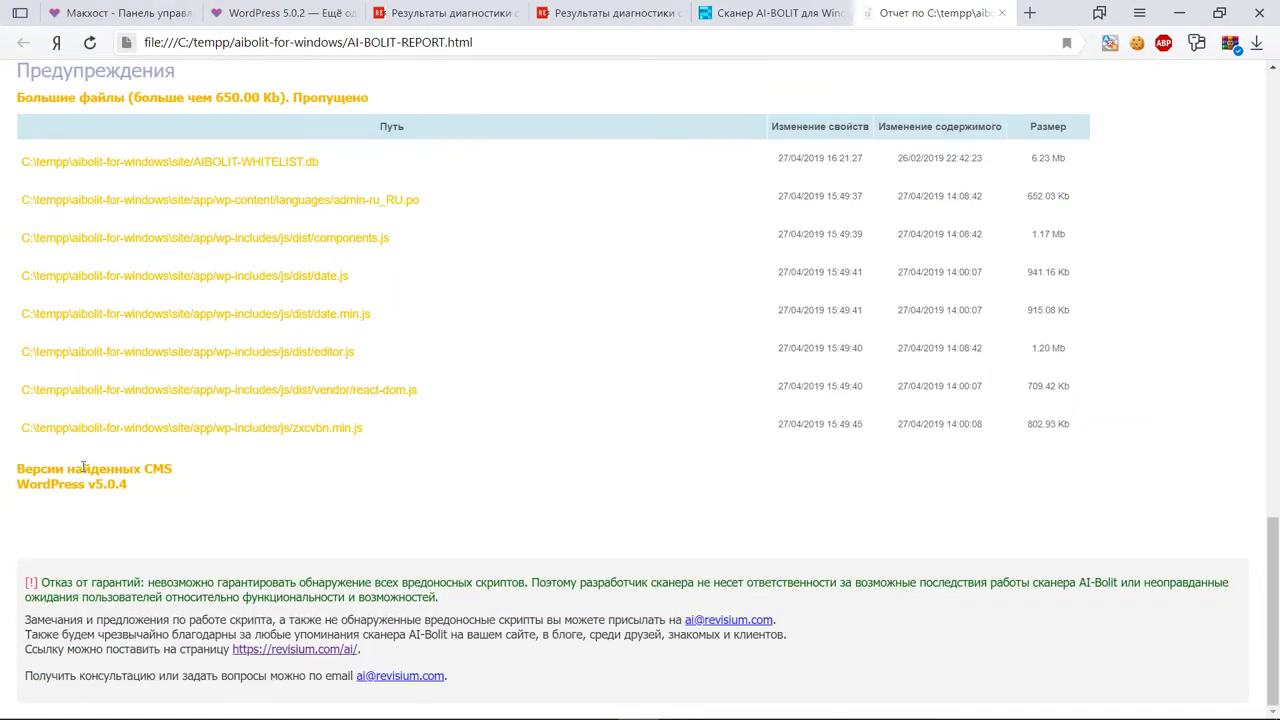
pyautogui.scroll(15, 83, 470)
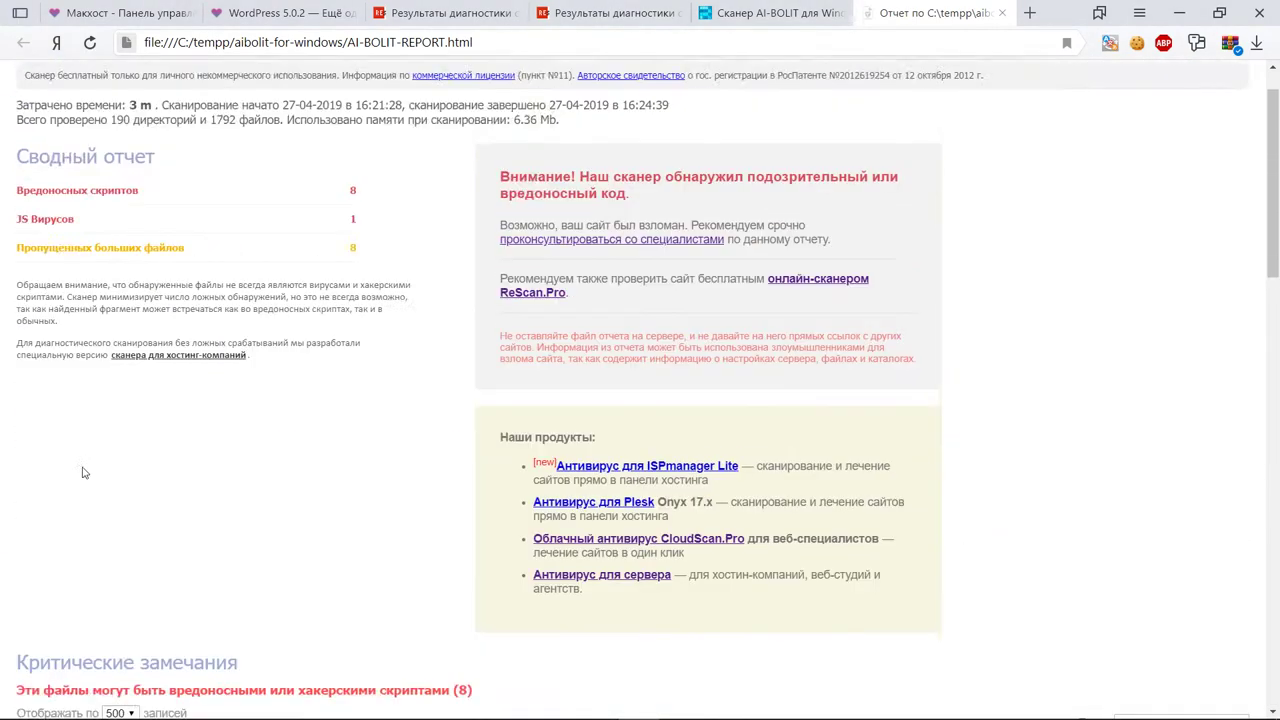
pyautogui.scroll(1, 84, 473)
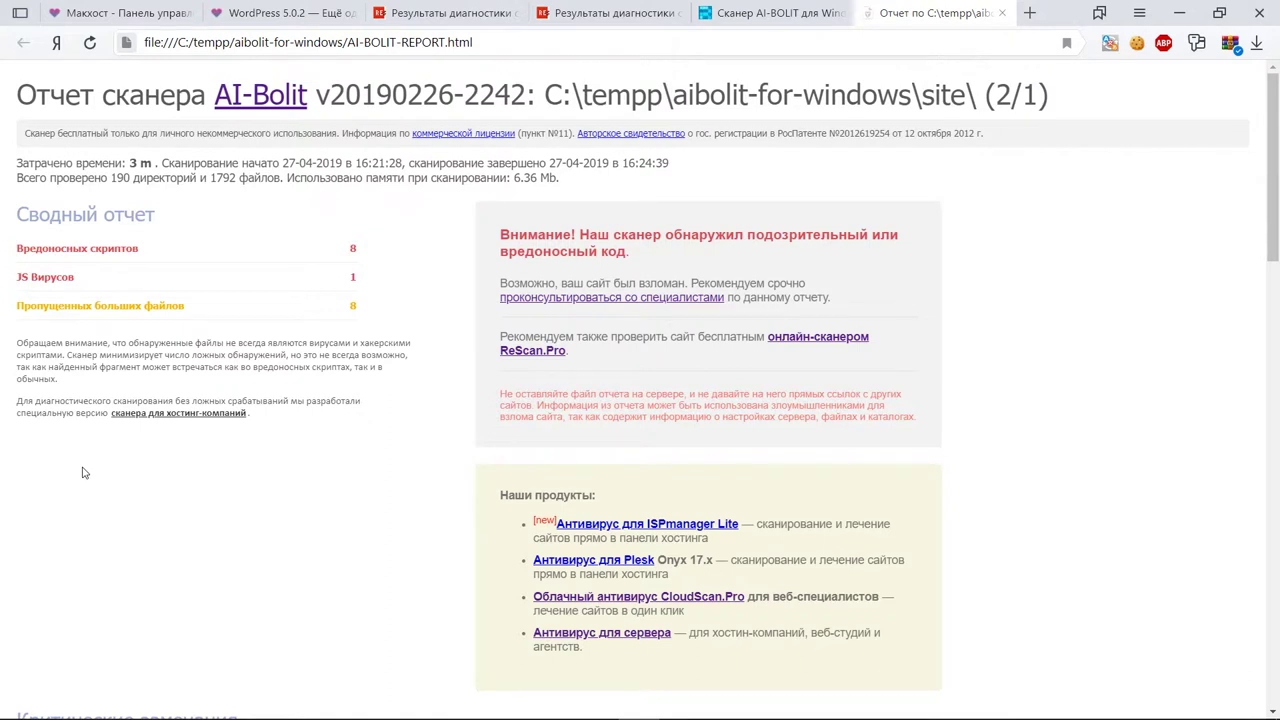